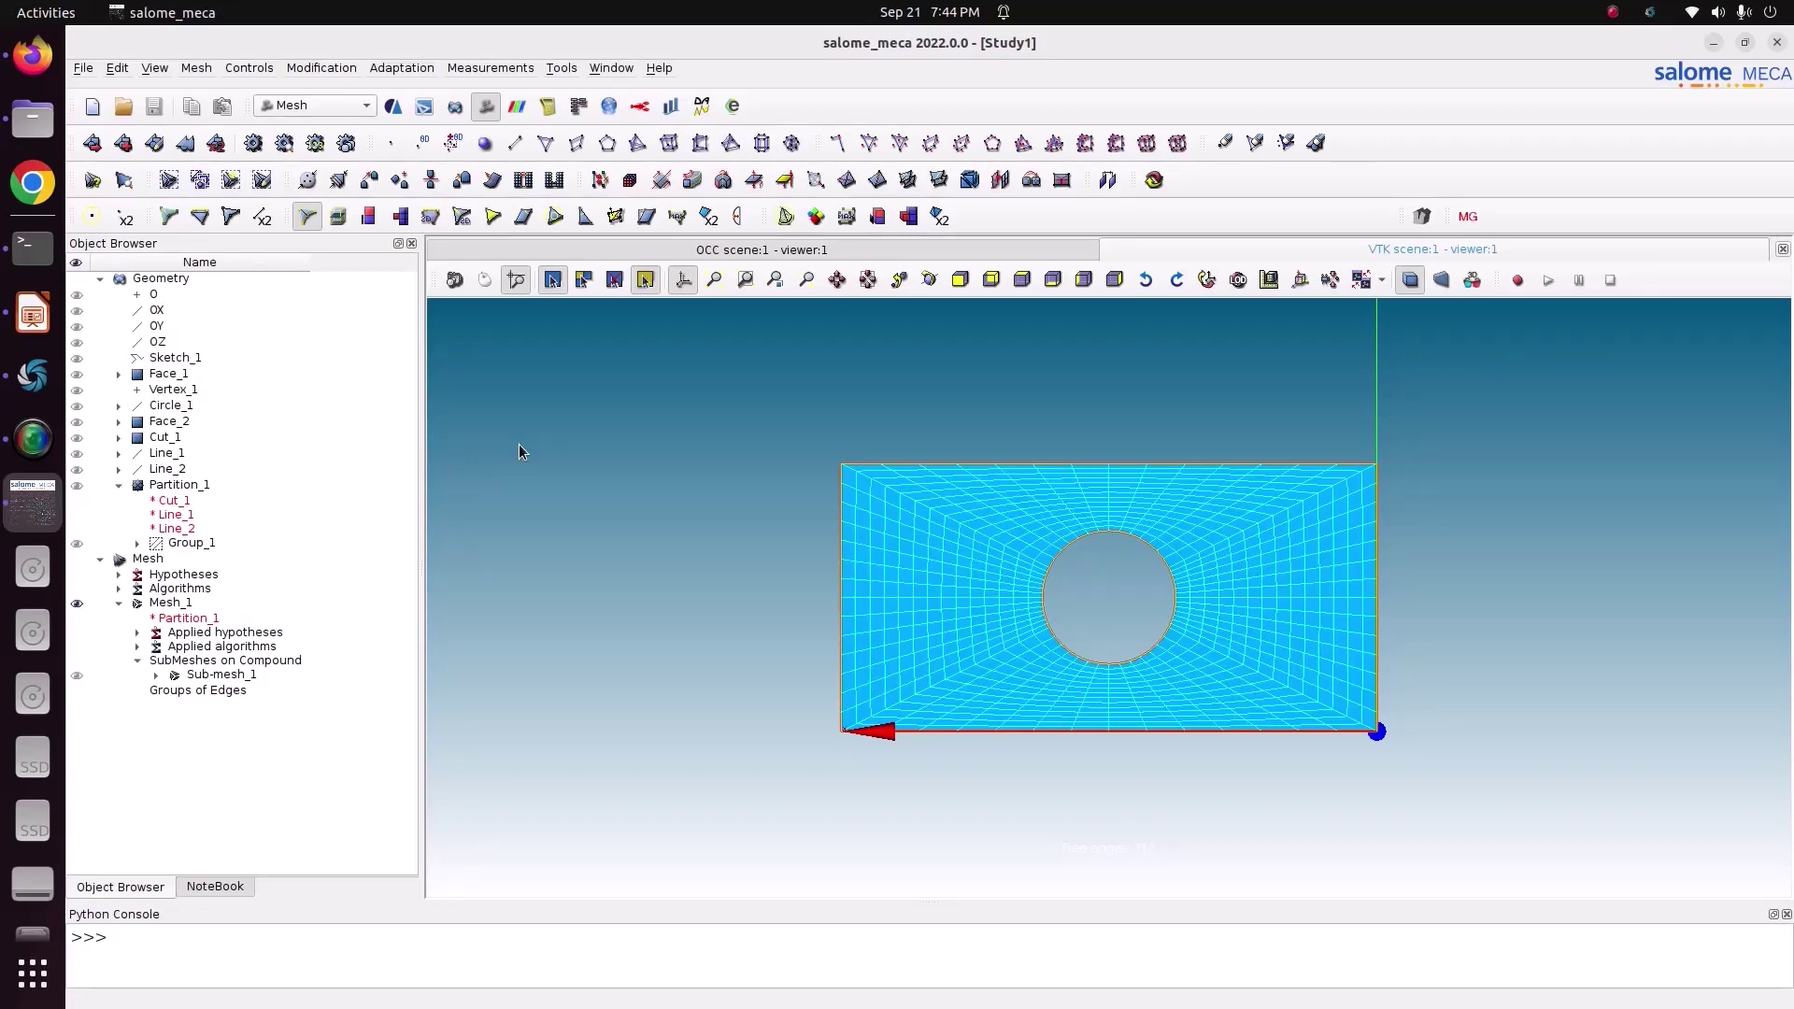
Switch the active module to Geometry
left_click(326, 106)
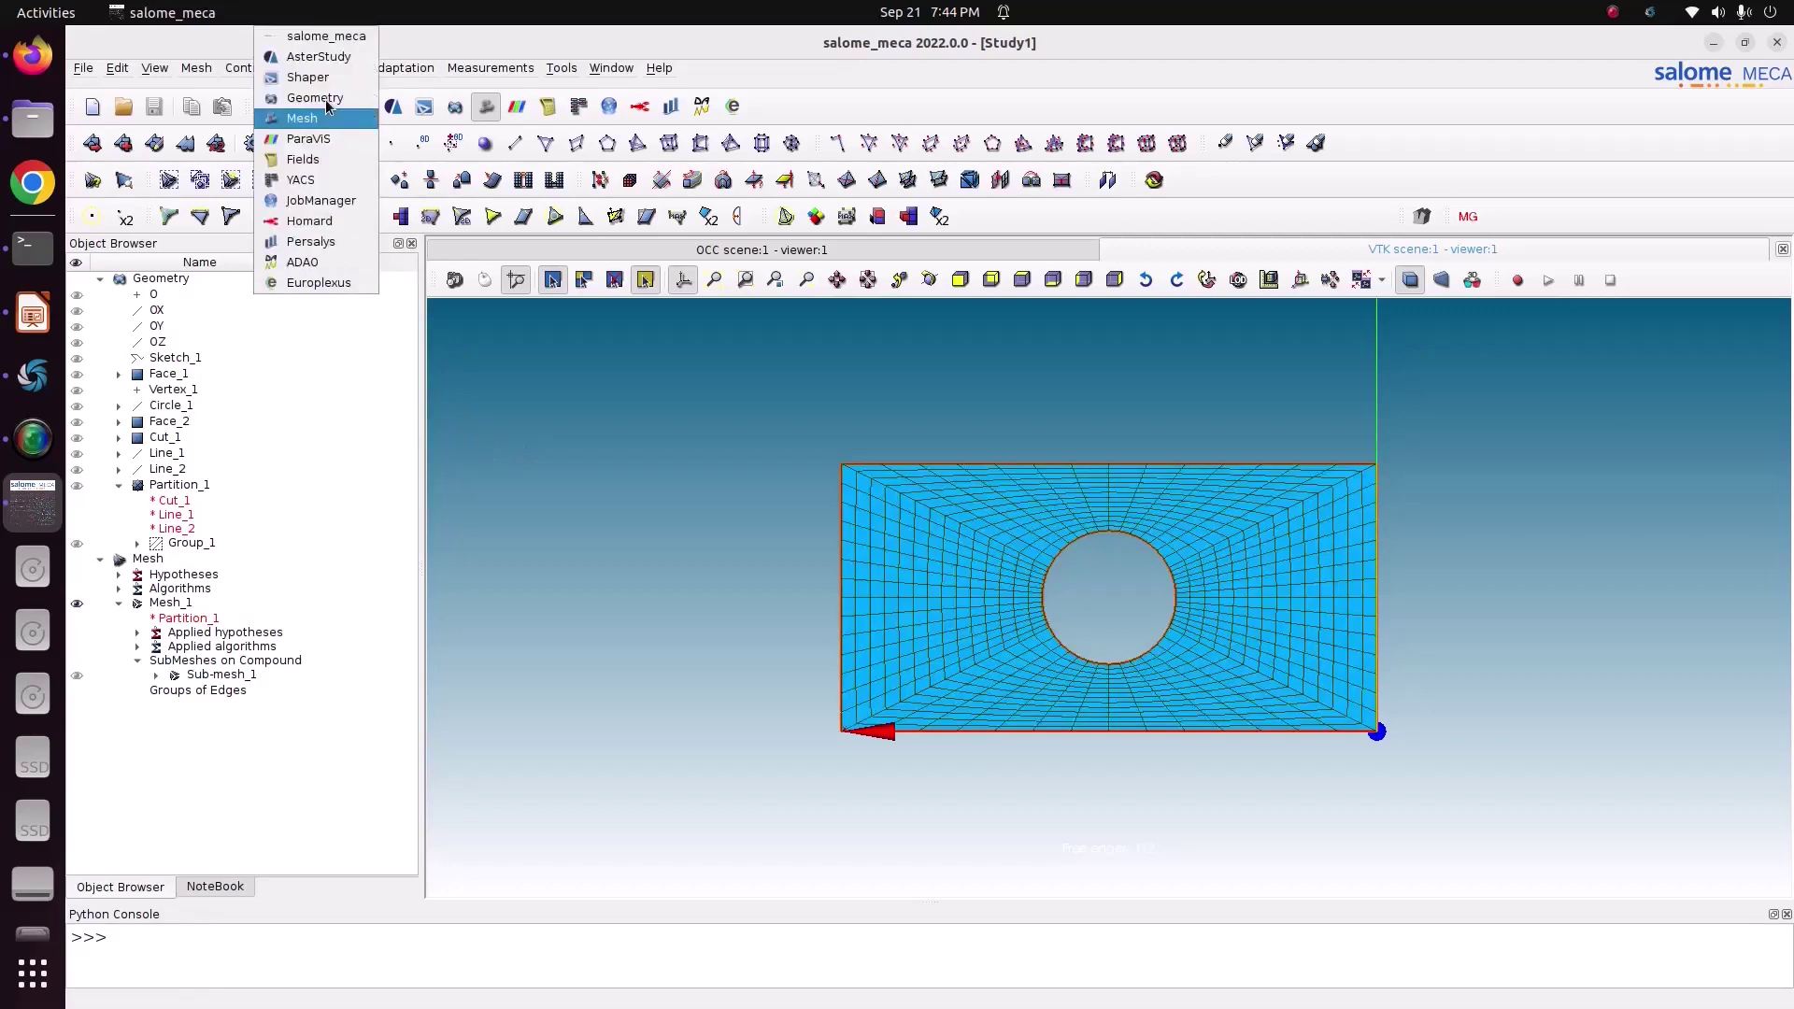
left_click(326, 98)
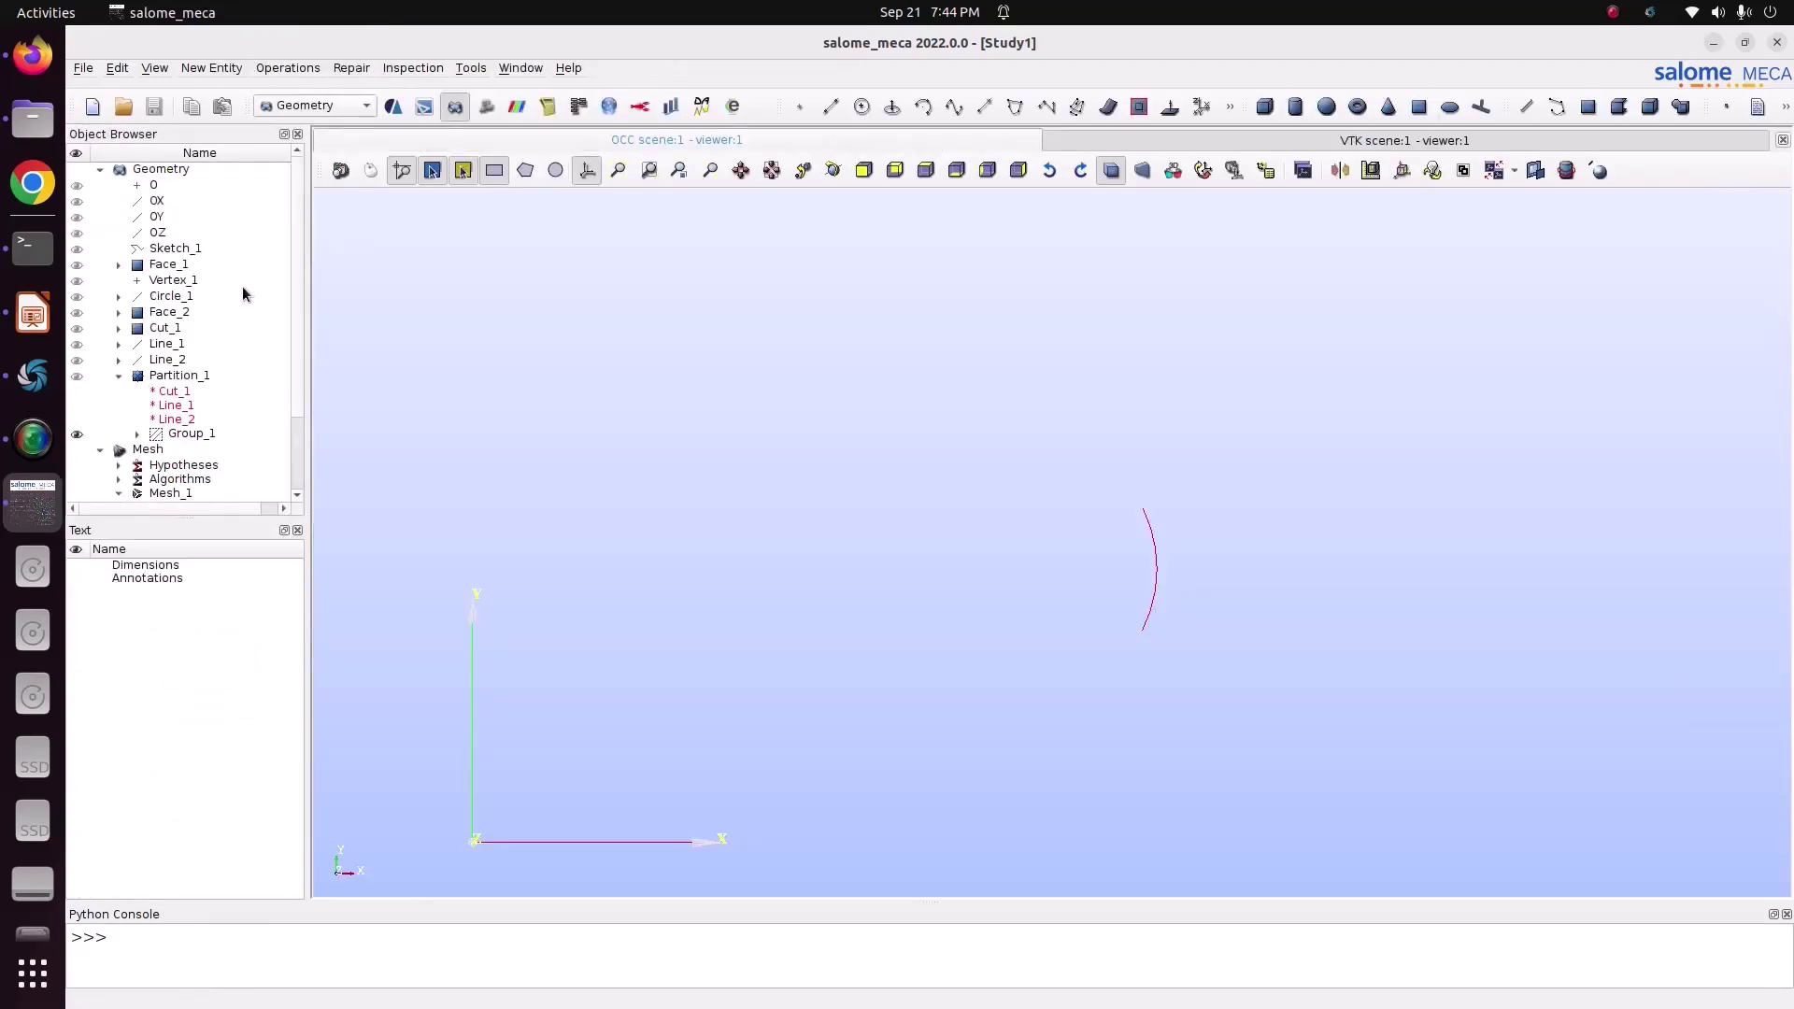
scroll(243, 286, "down", 1)
Show only the Partition_1 plate-with-hole geometry, then bring up Mesh_1's context menu
right_click(185, 327)
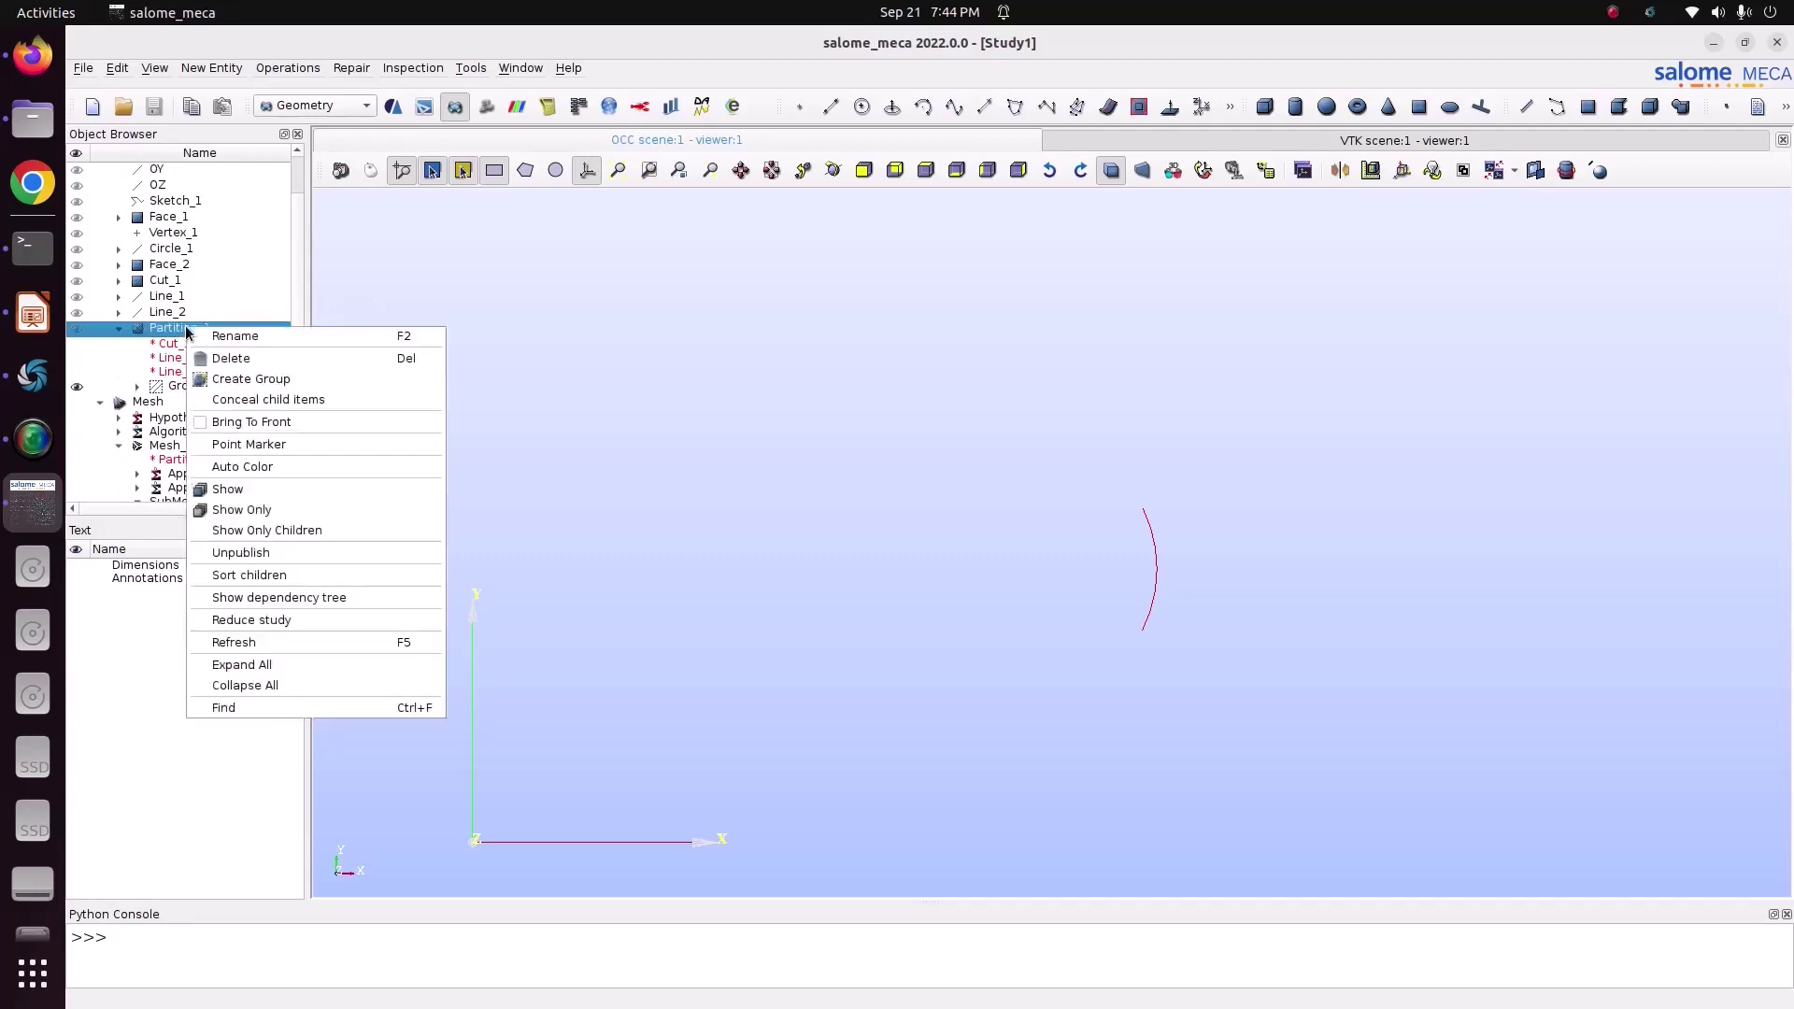
left_click(290, 511)
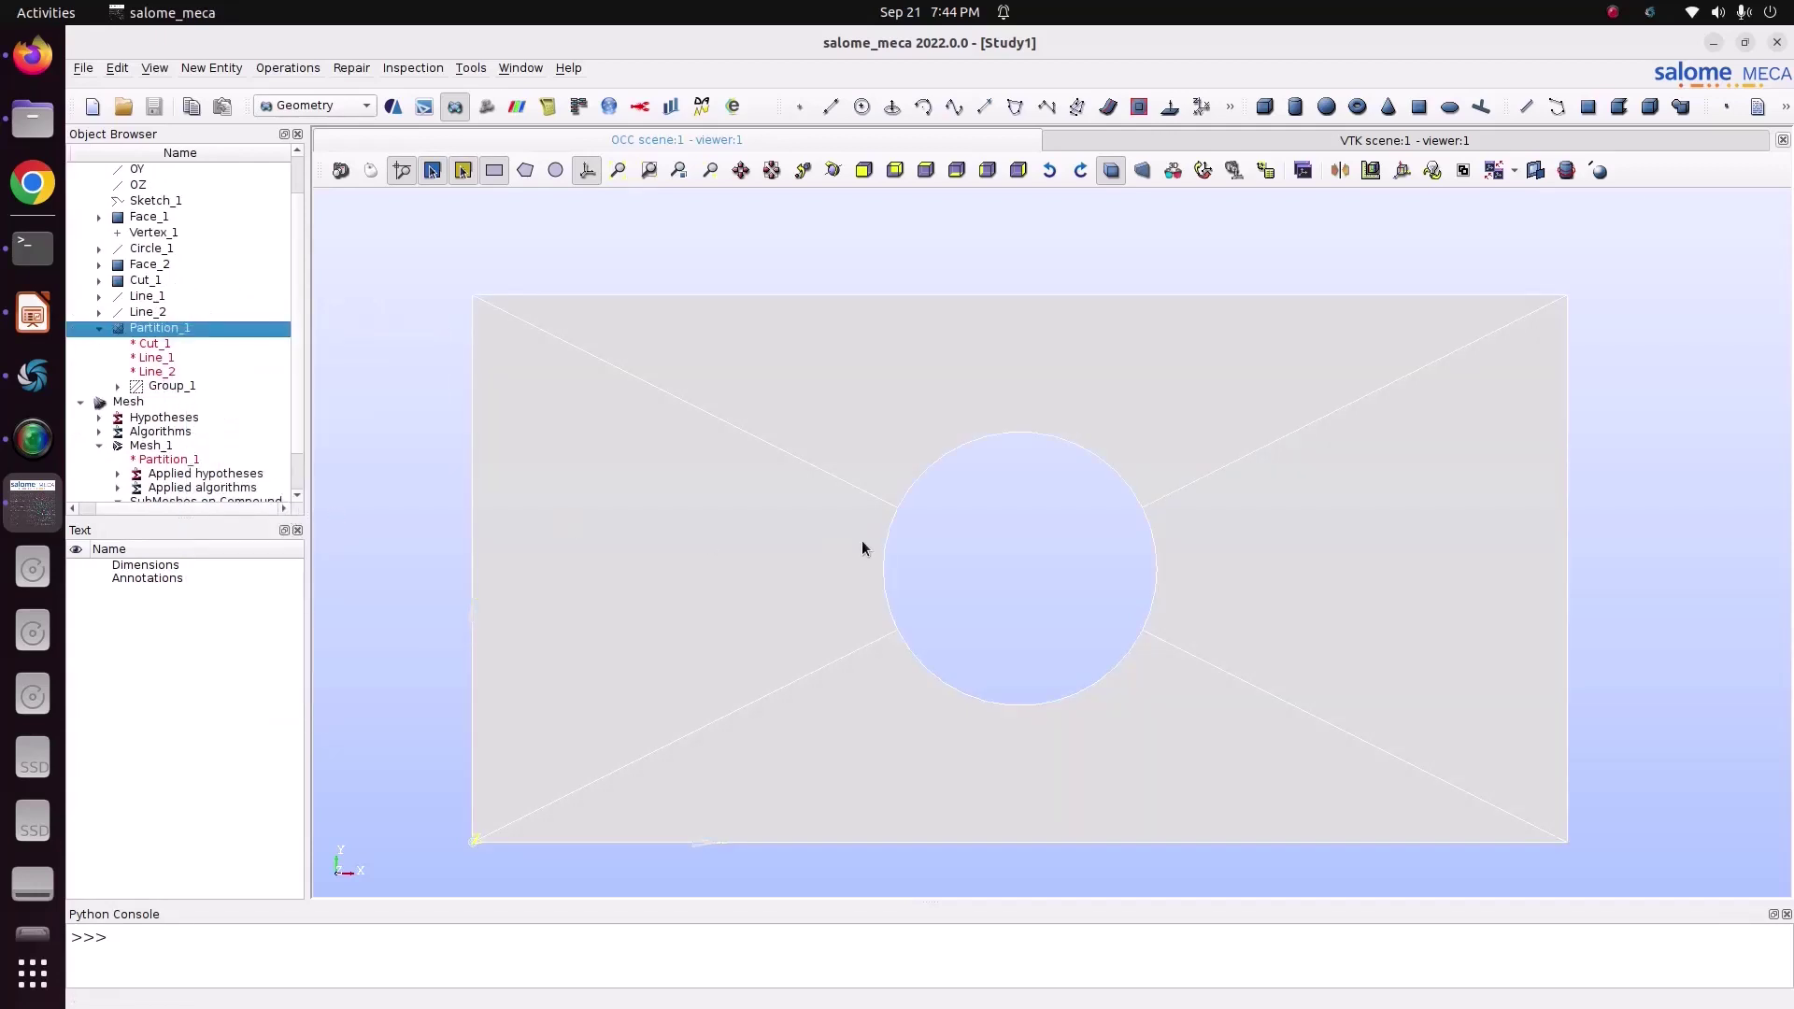
scroll(300, 389, "down", 1)
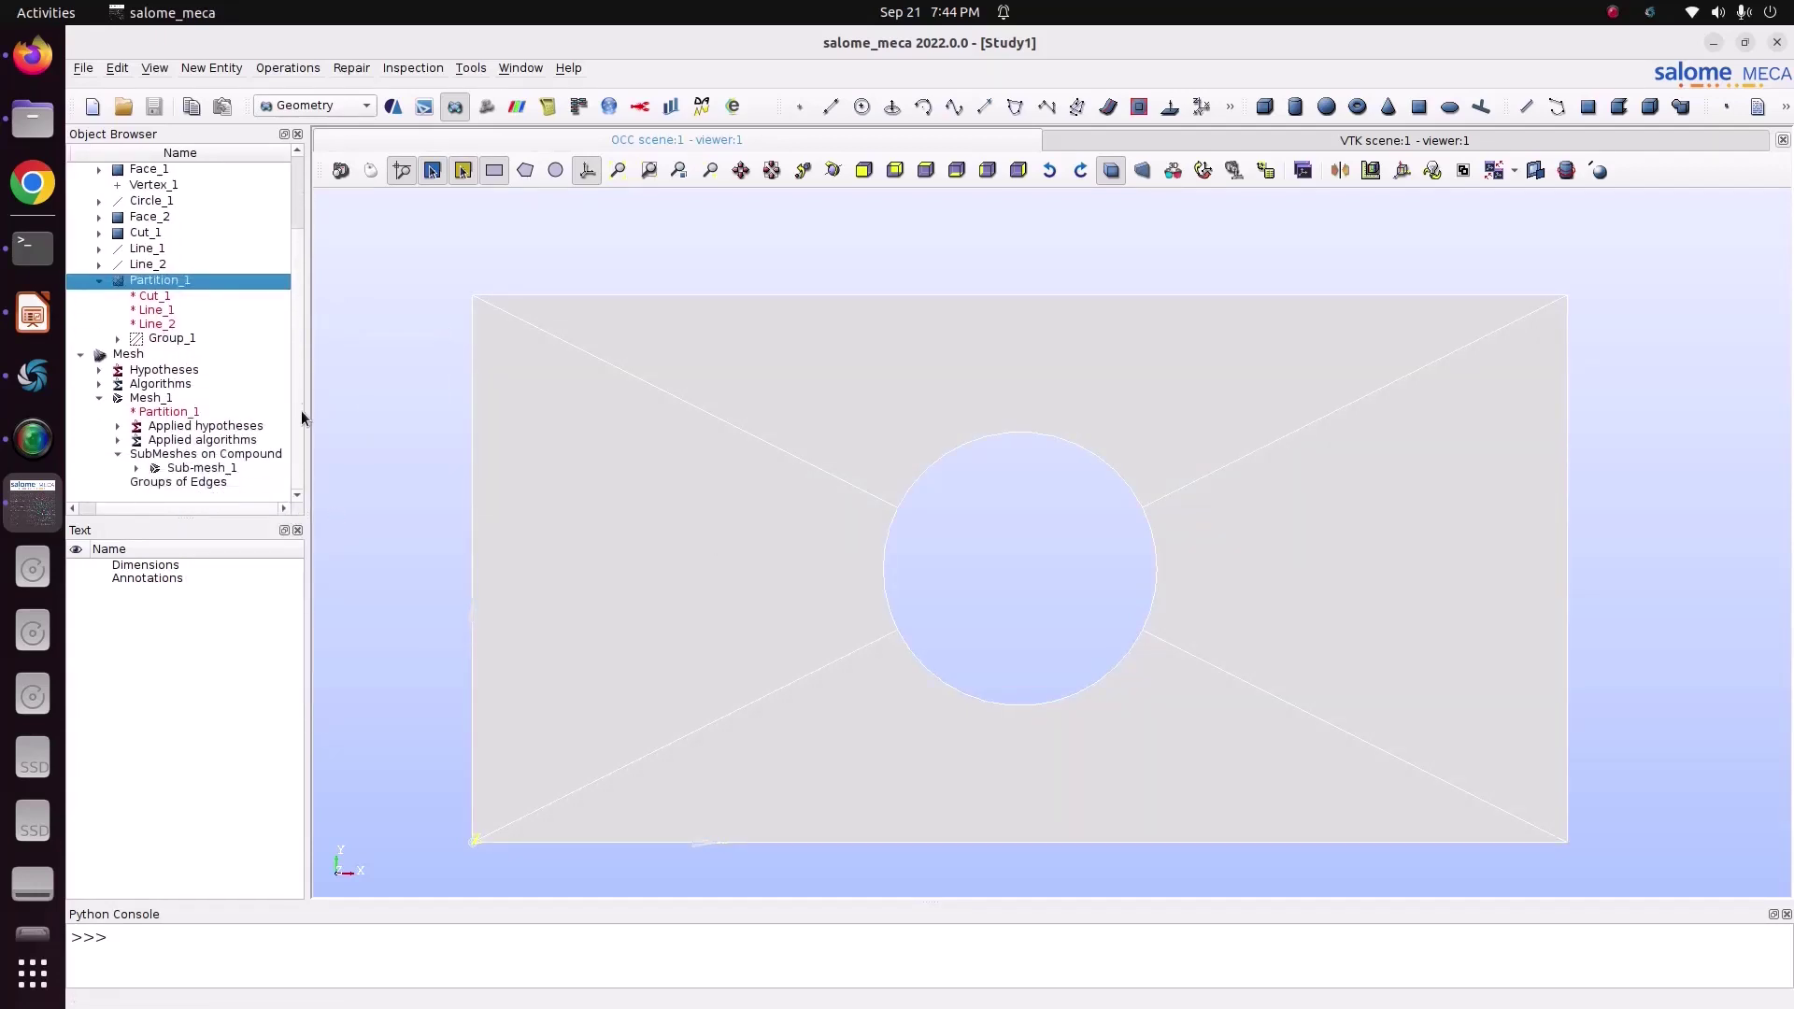
right_click(216, 398)
Return to the Mesh module for Mesh_1, zoom on the quadrangle mesh, and open the Modification menu
left_click(356, 452)
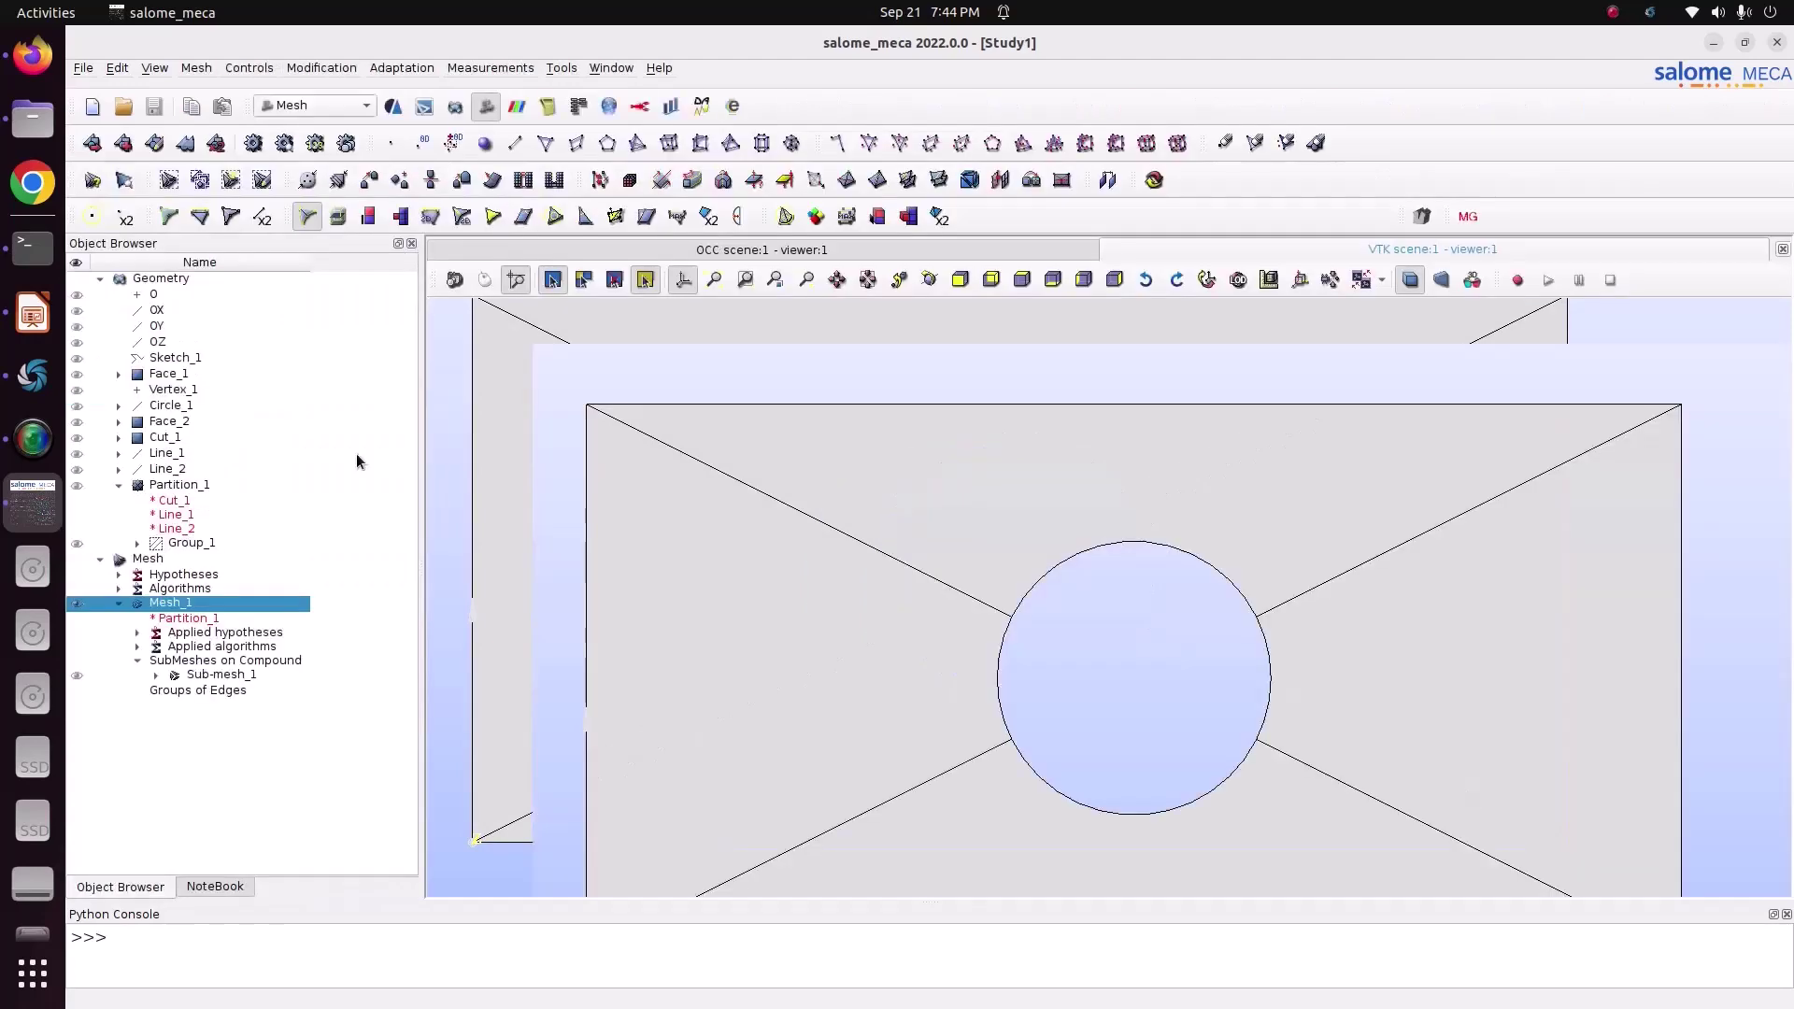
scroll(1075, 642, "up", 5)
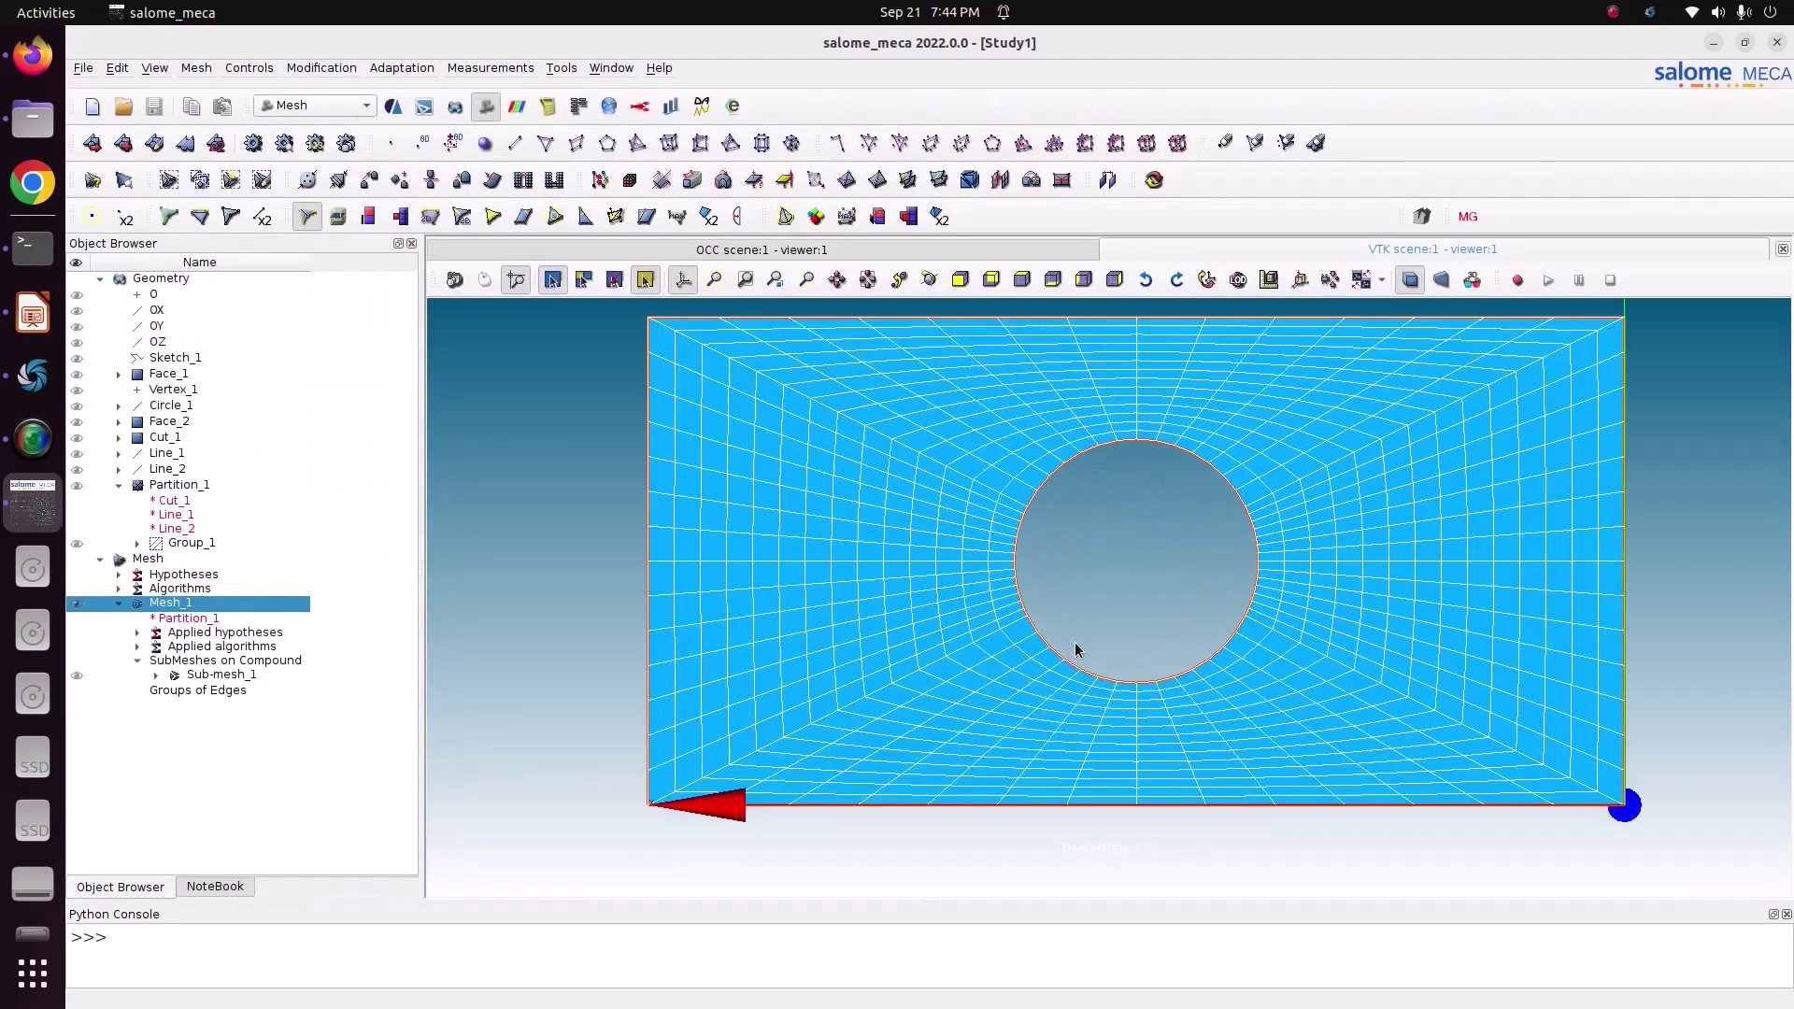
scroll(1074, 642, "up", 1)
scroll(1075, 642, "down", 2)
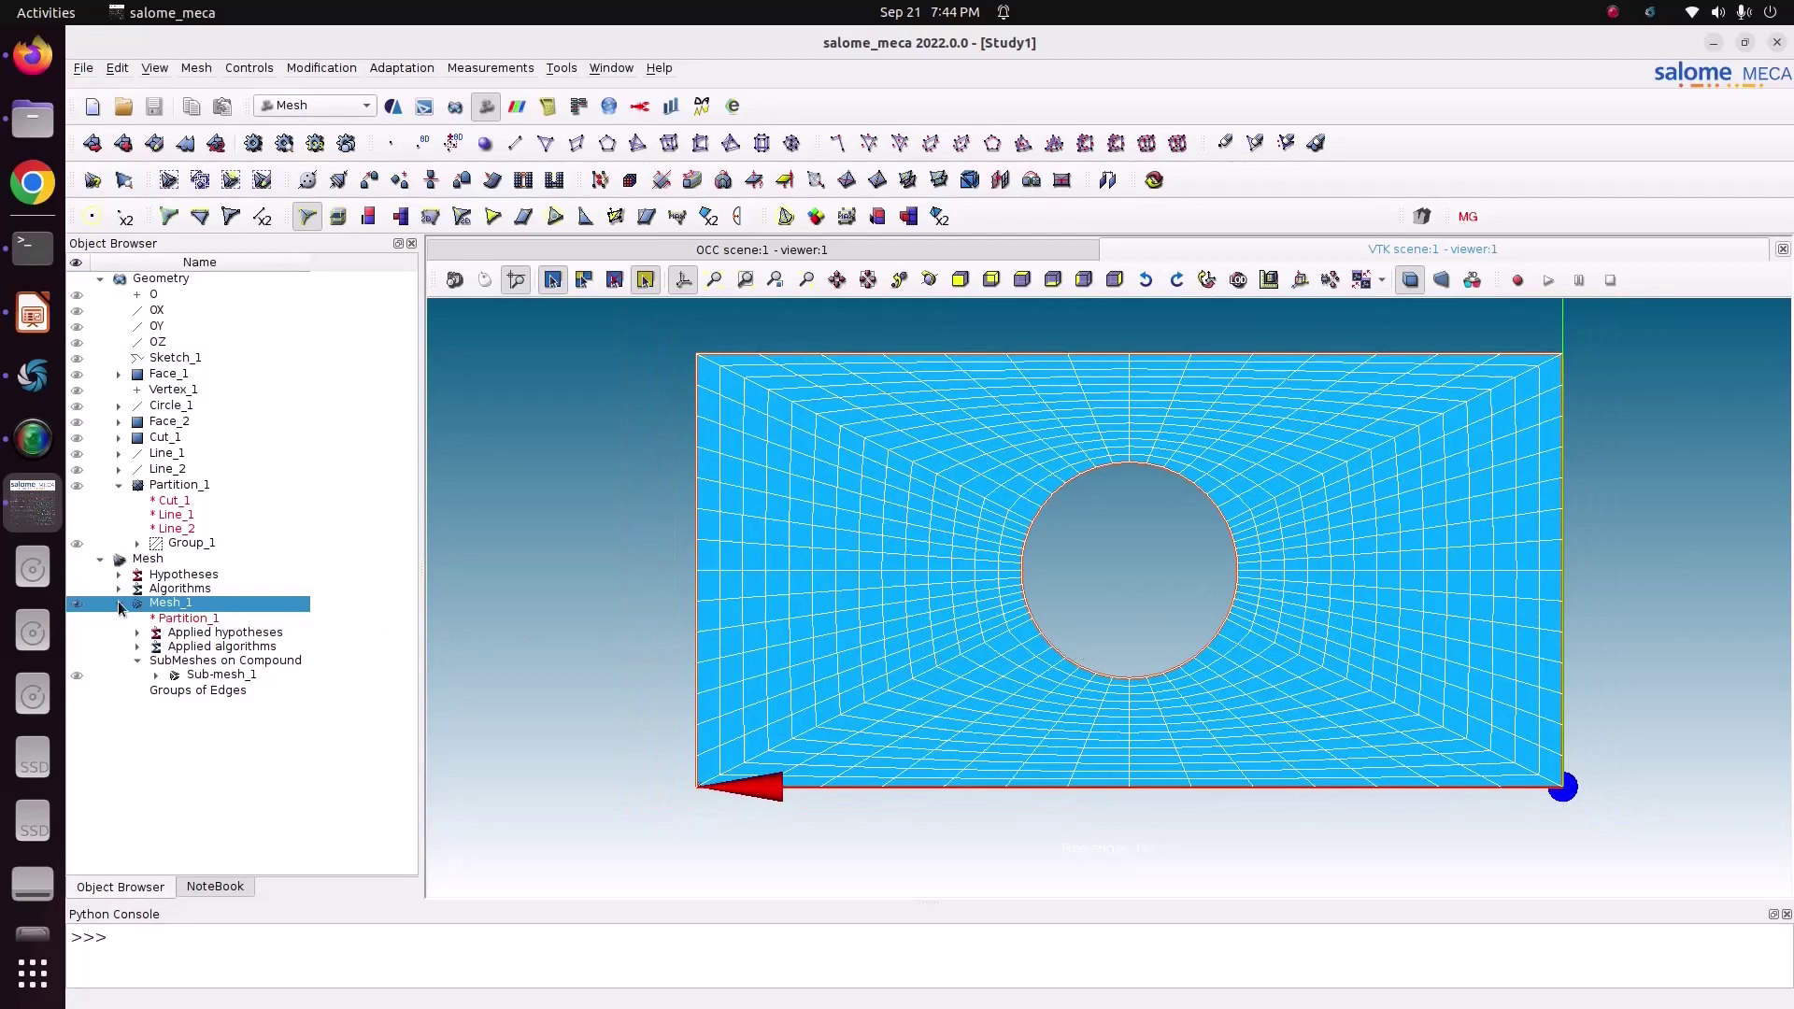
scroll(1047, 588, "up", 1)
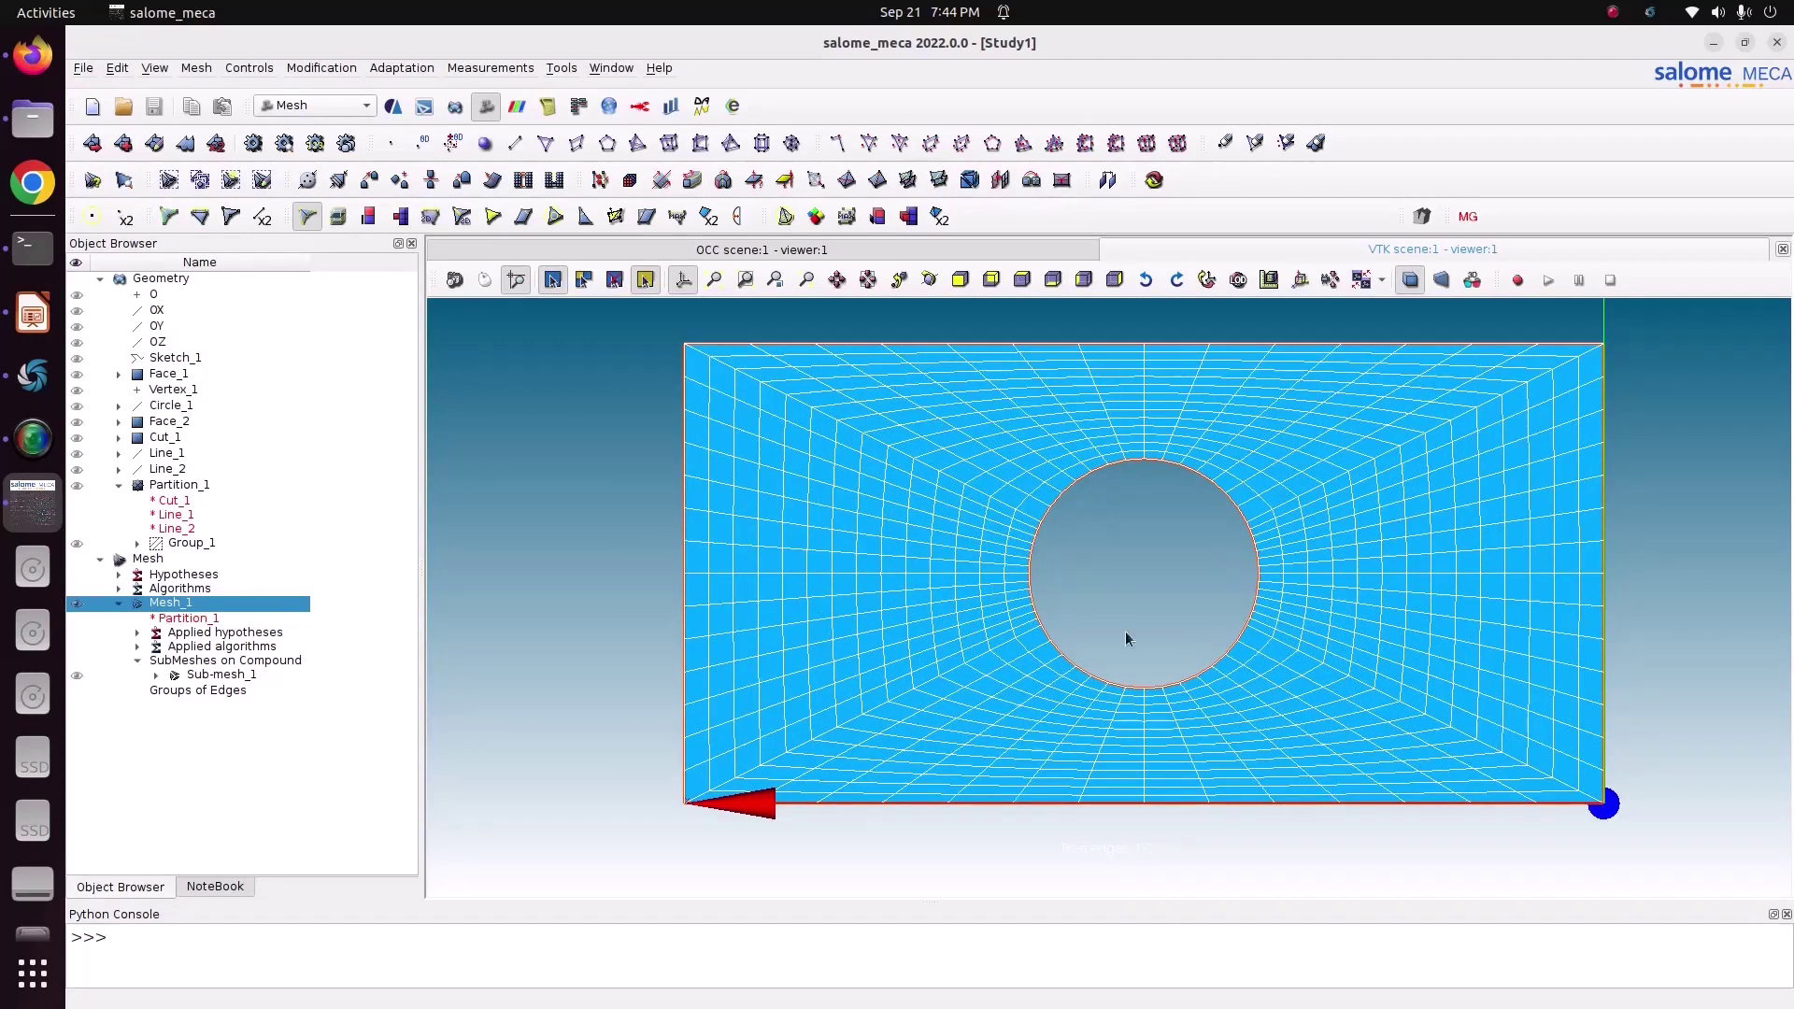
left_click(301, 70)
Reveal the linear mesh's nodes around the hole with Add Node, then close it without adding any
mouse_move(371, 91)
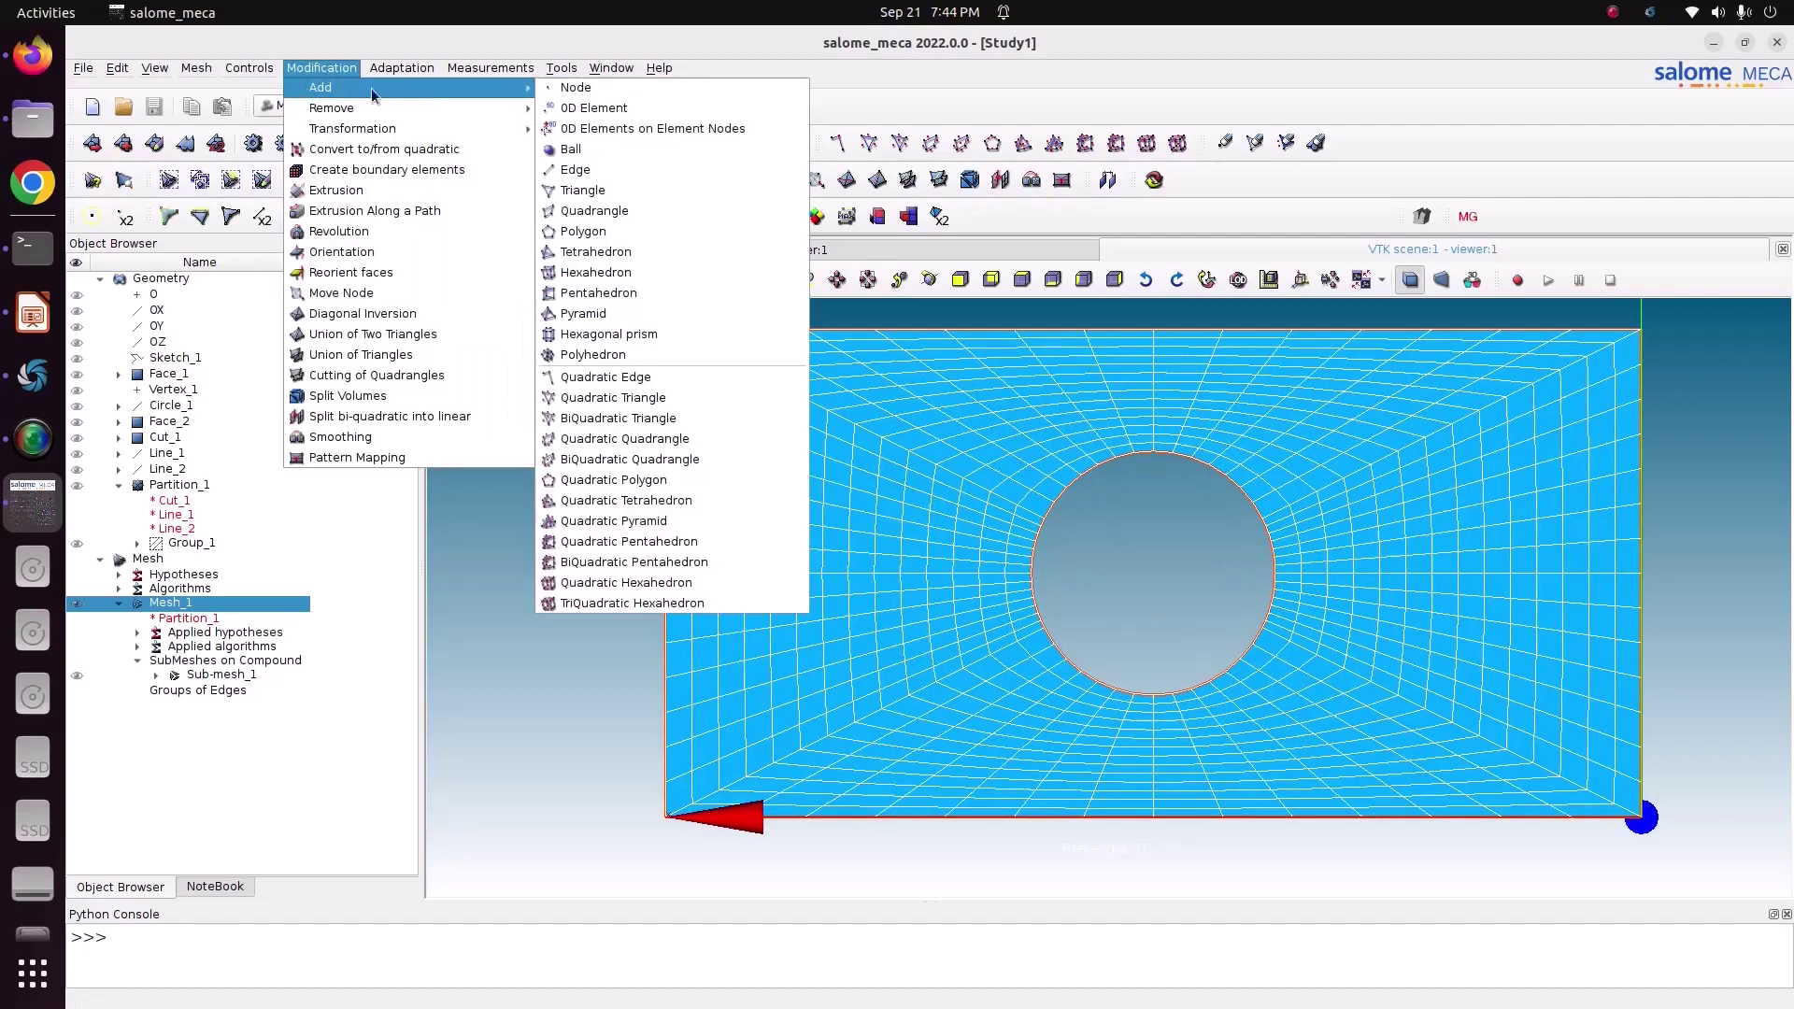
left_click(574, 88)
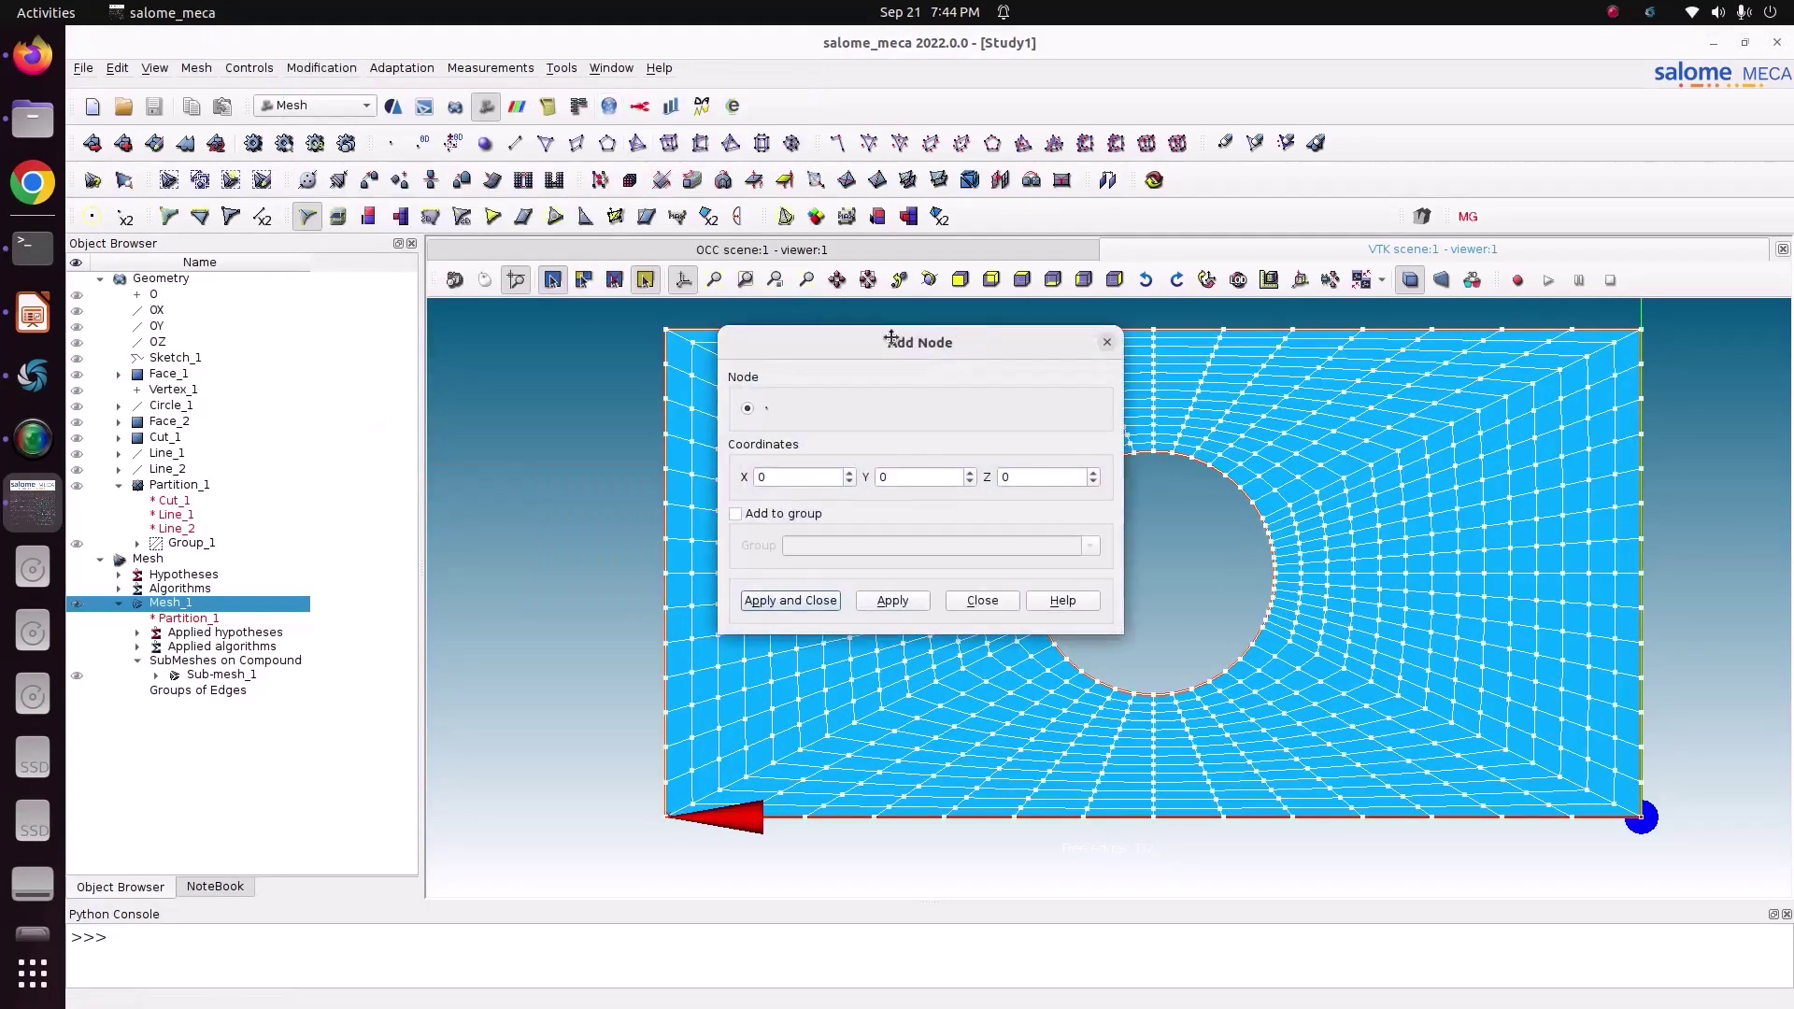
left_click_drag(890, 338, 594, 314)
scroll(1383, 643, "up", 6)
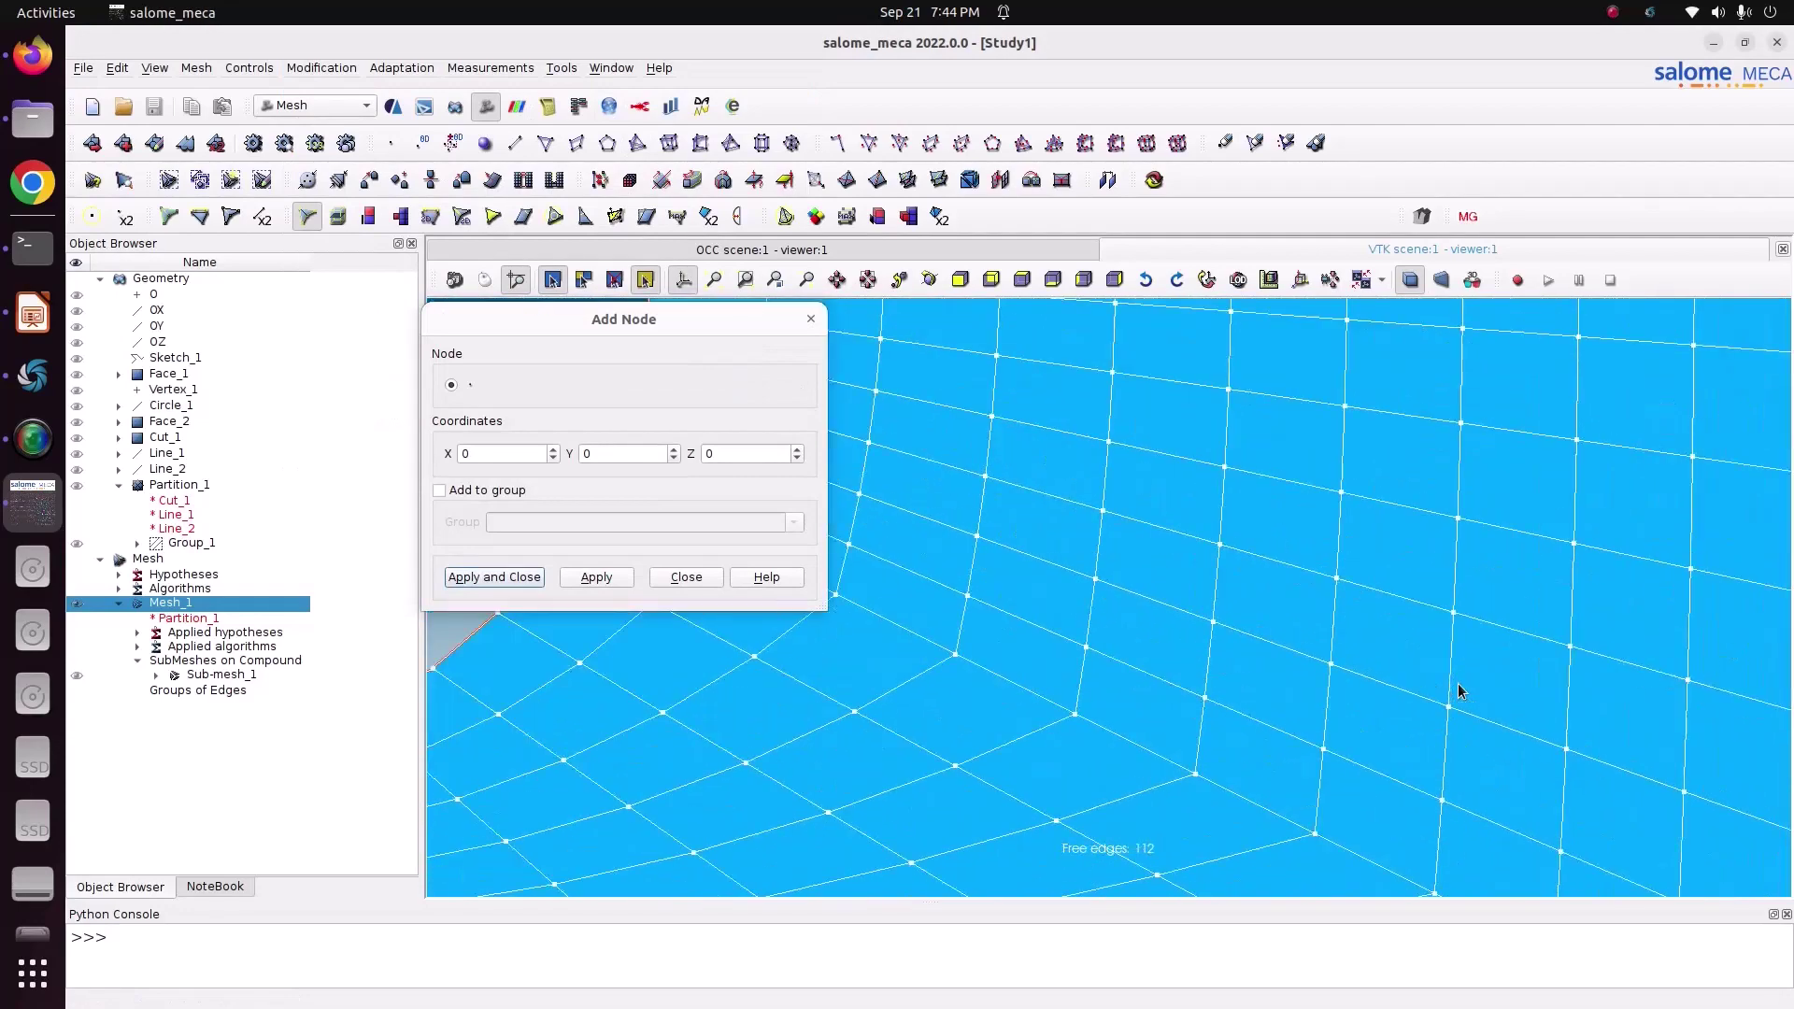
scroll(1376, 577, "down", 6)
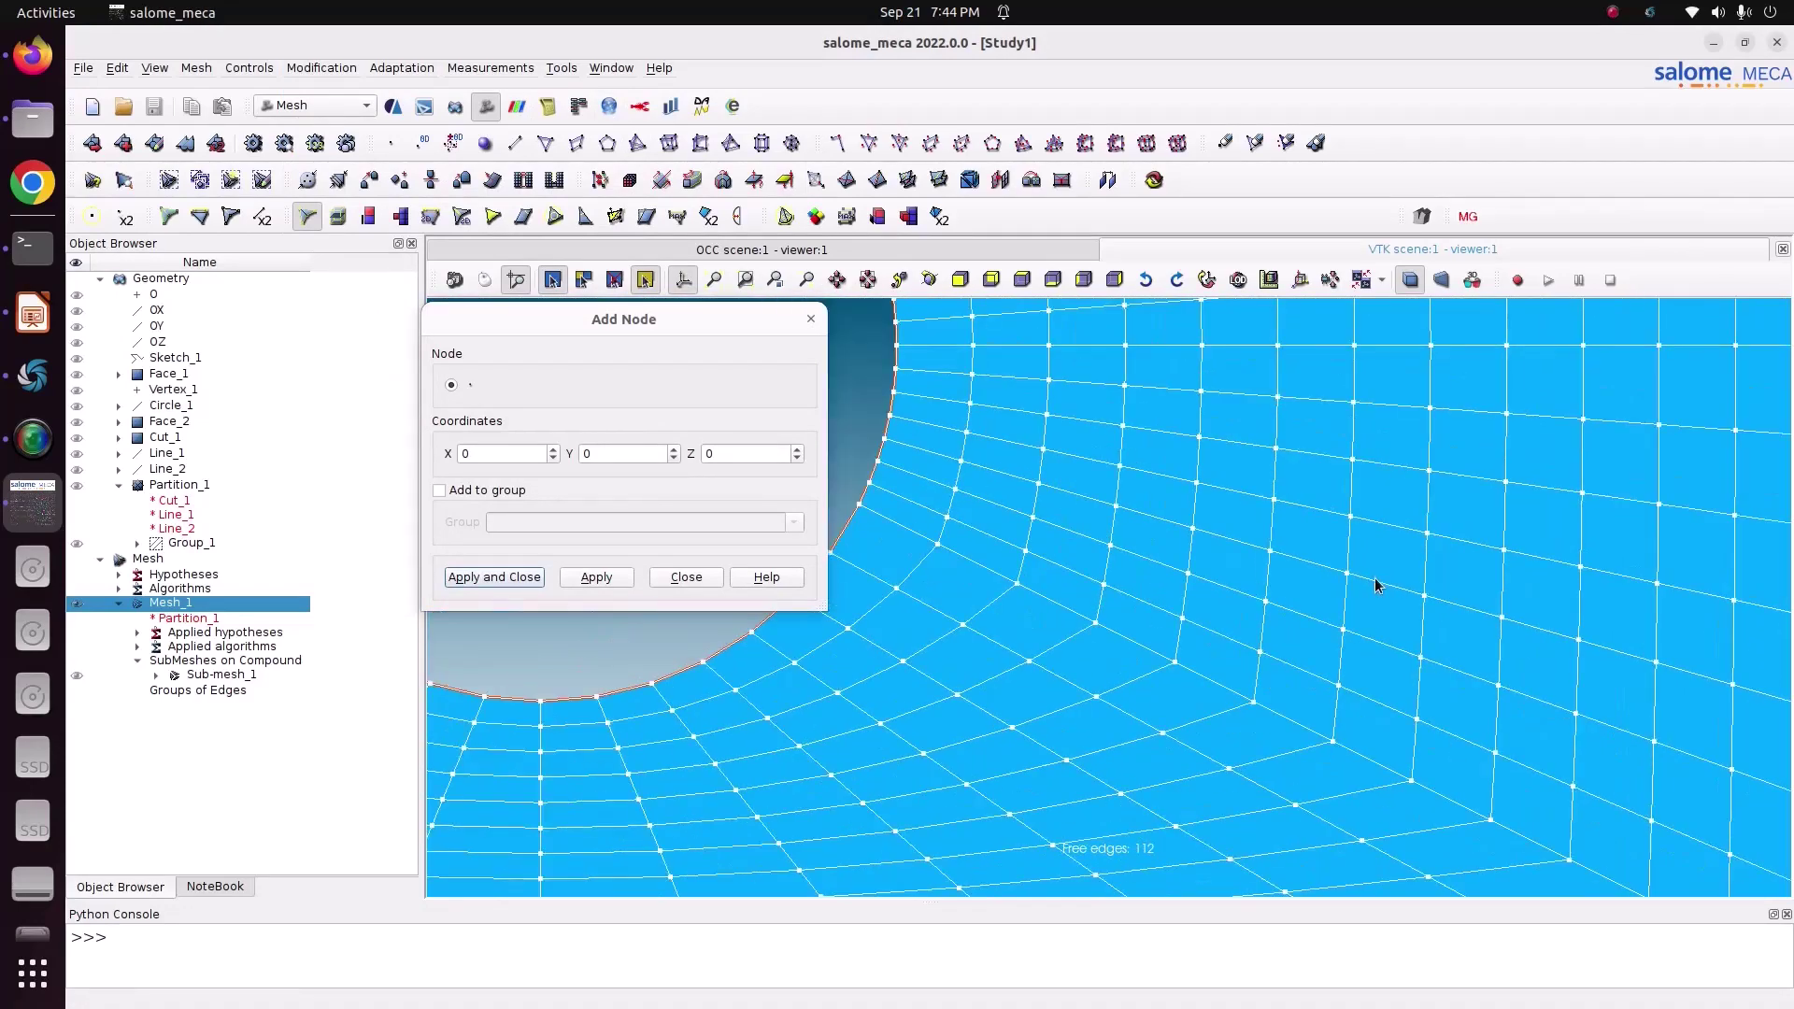
scroll(1385, 610, "up", 3)
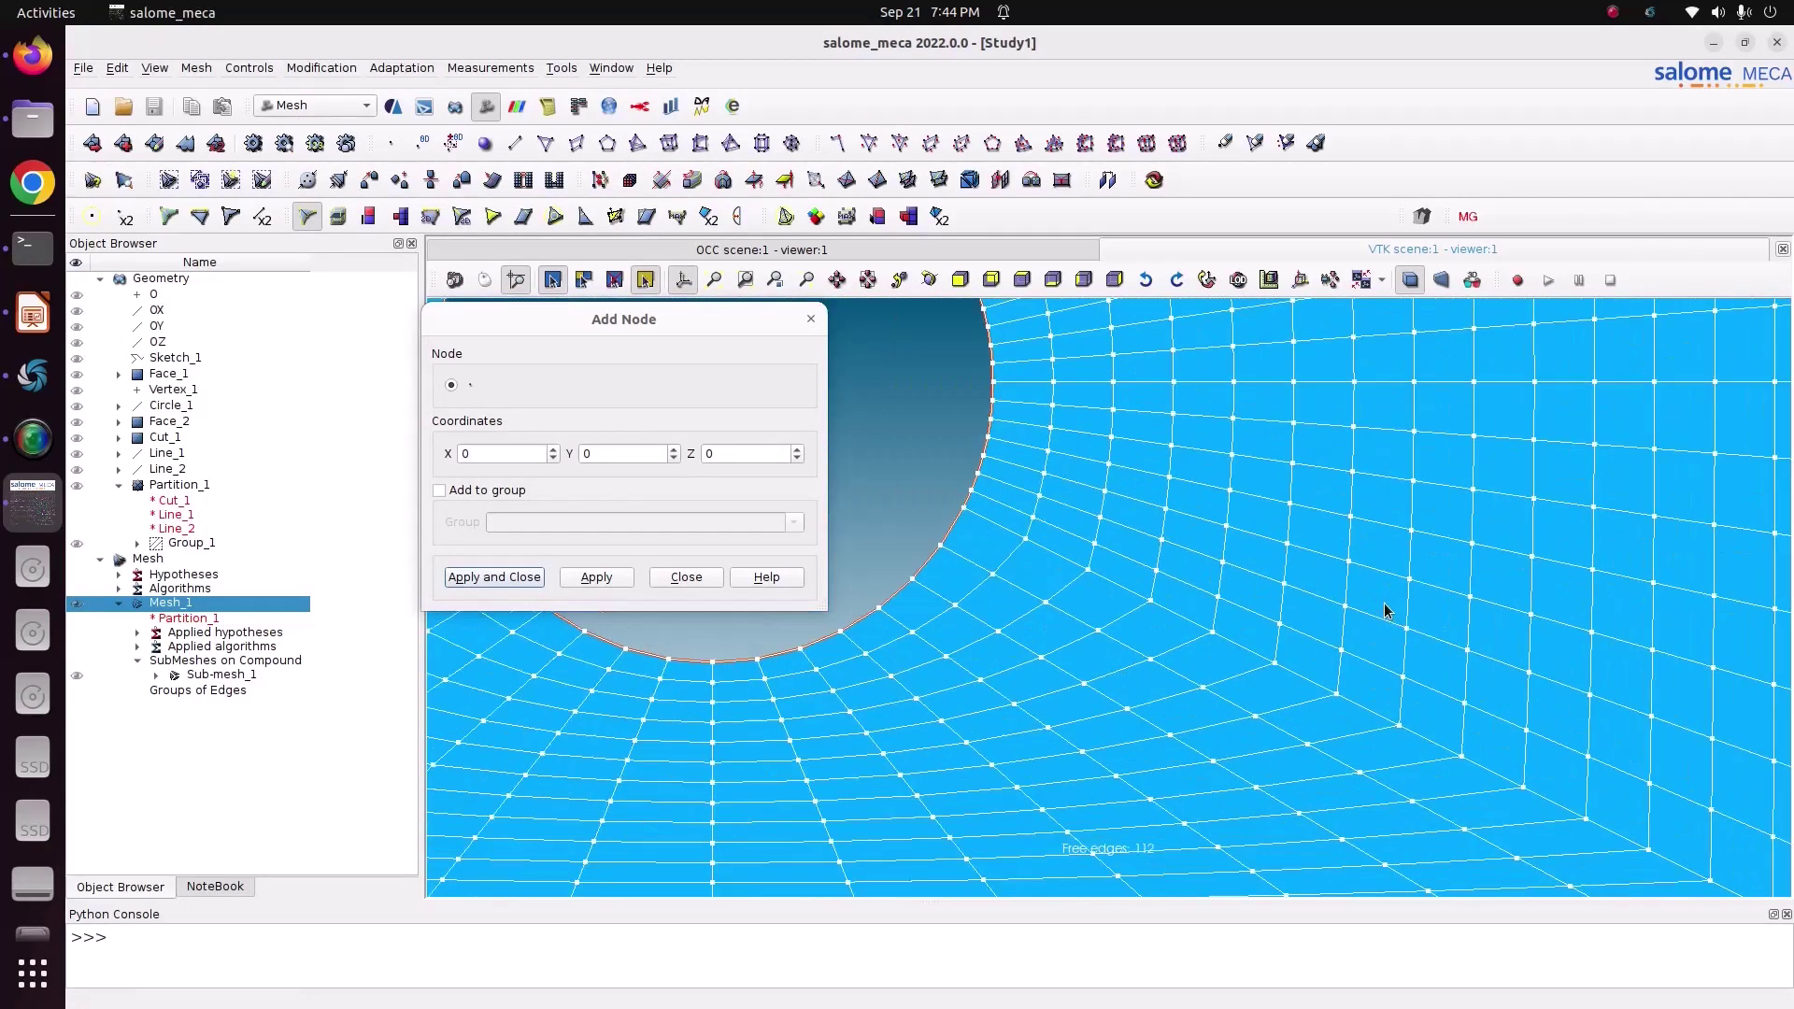
scroll(1356, 566, "up", 1)
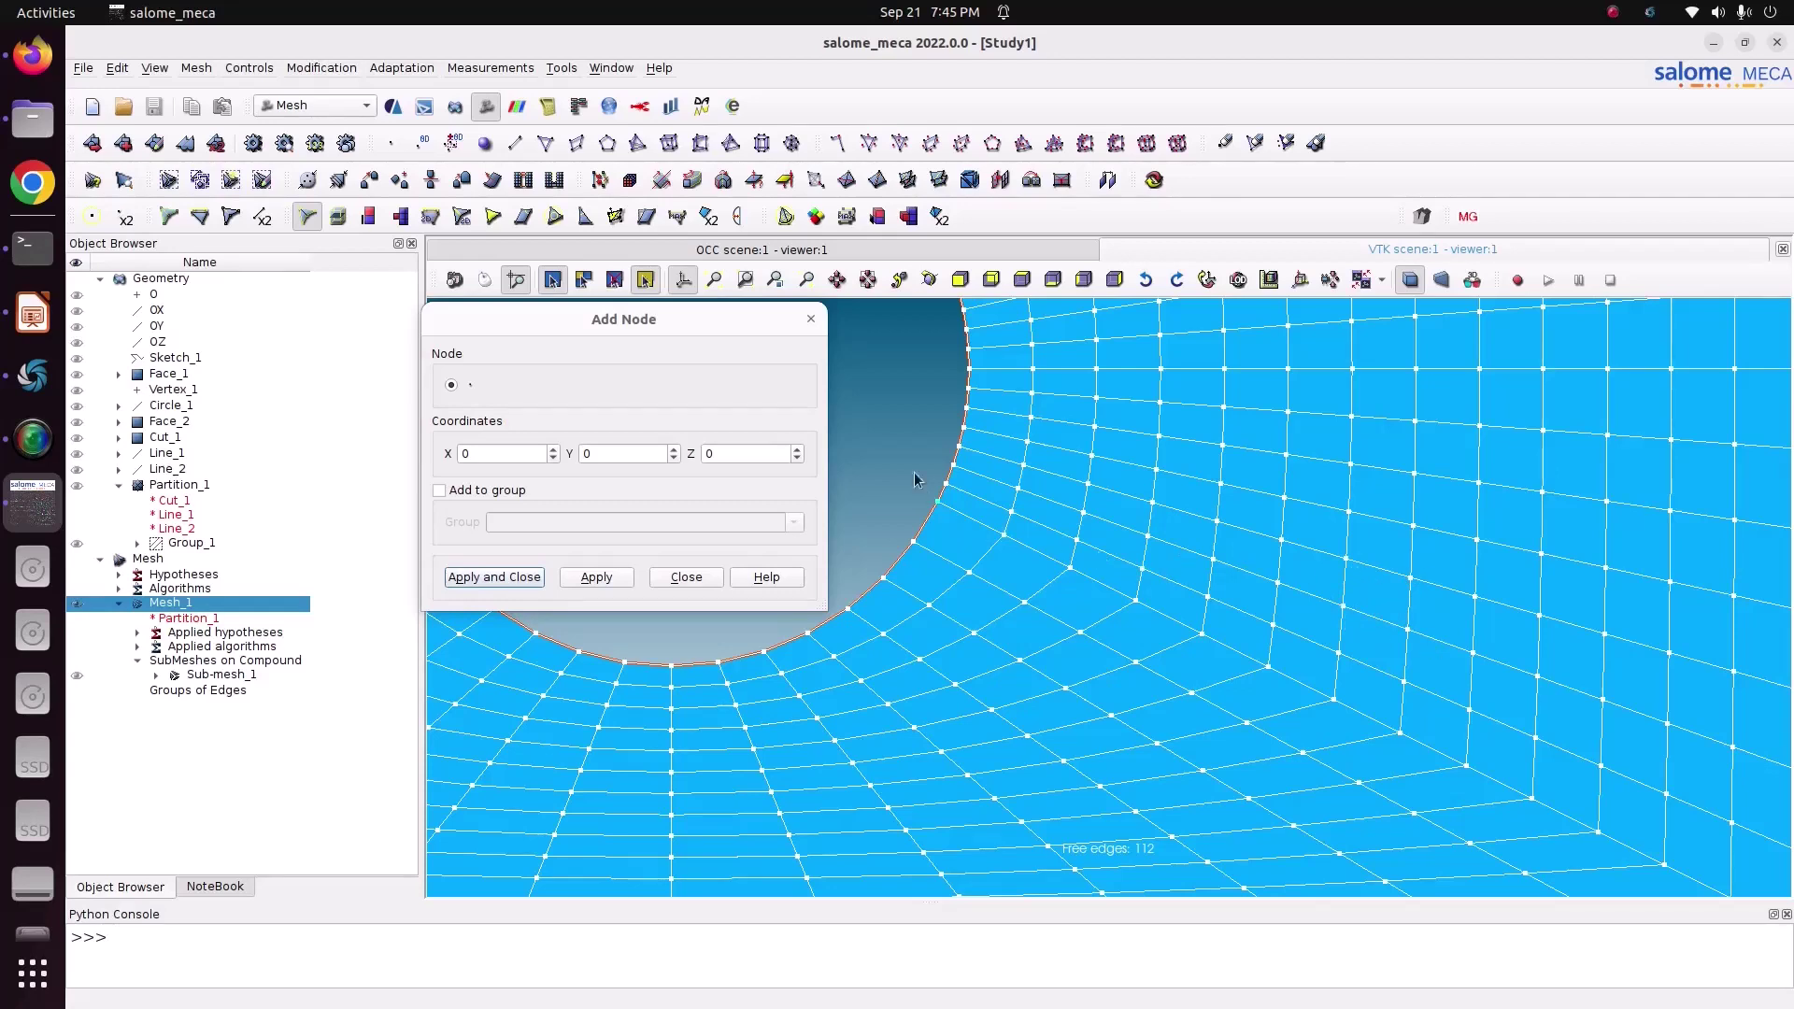
left_click(811, 319)
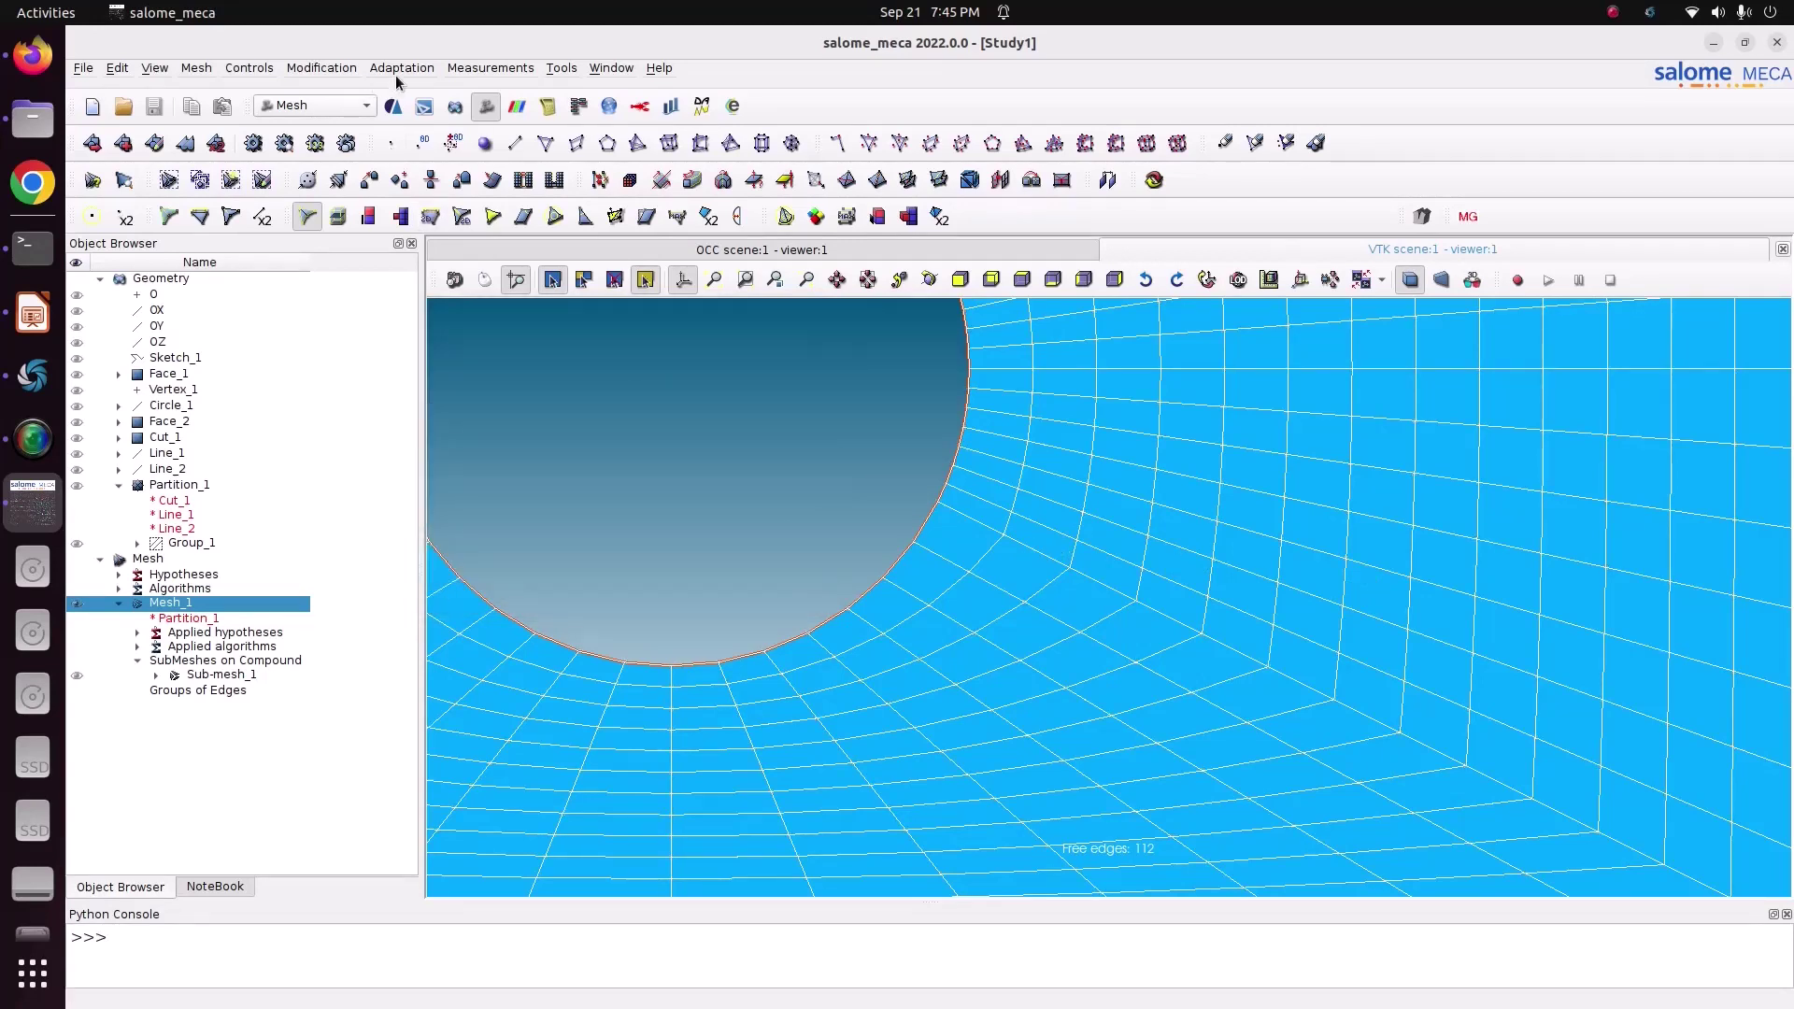
Convert Mesh_1 to quadratic with Medium nodes on geometry, giving 224 free edges
left_click(323, 69)
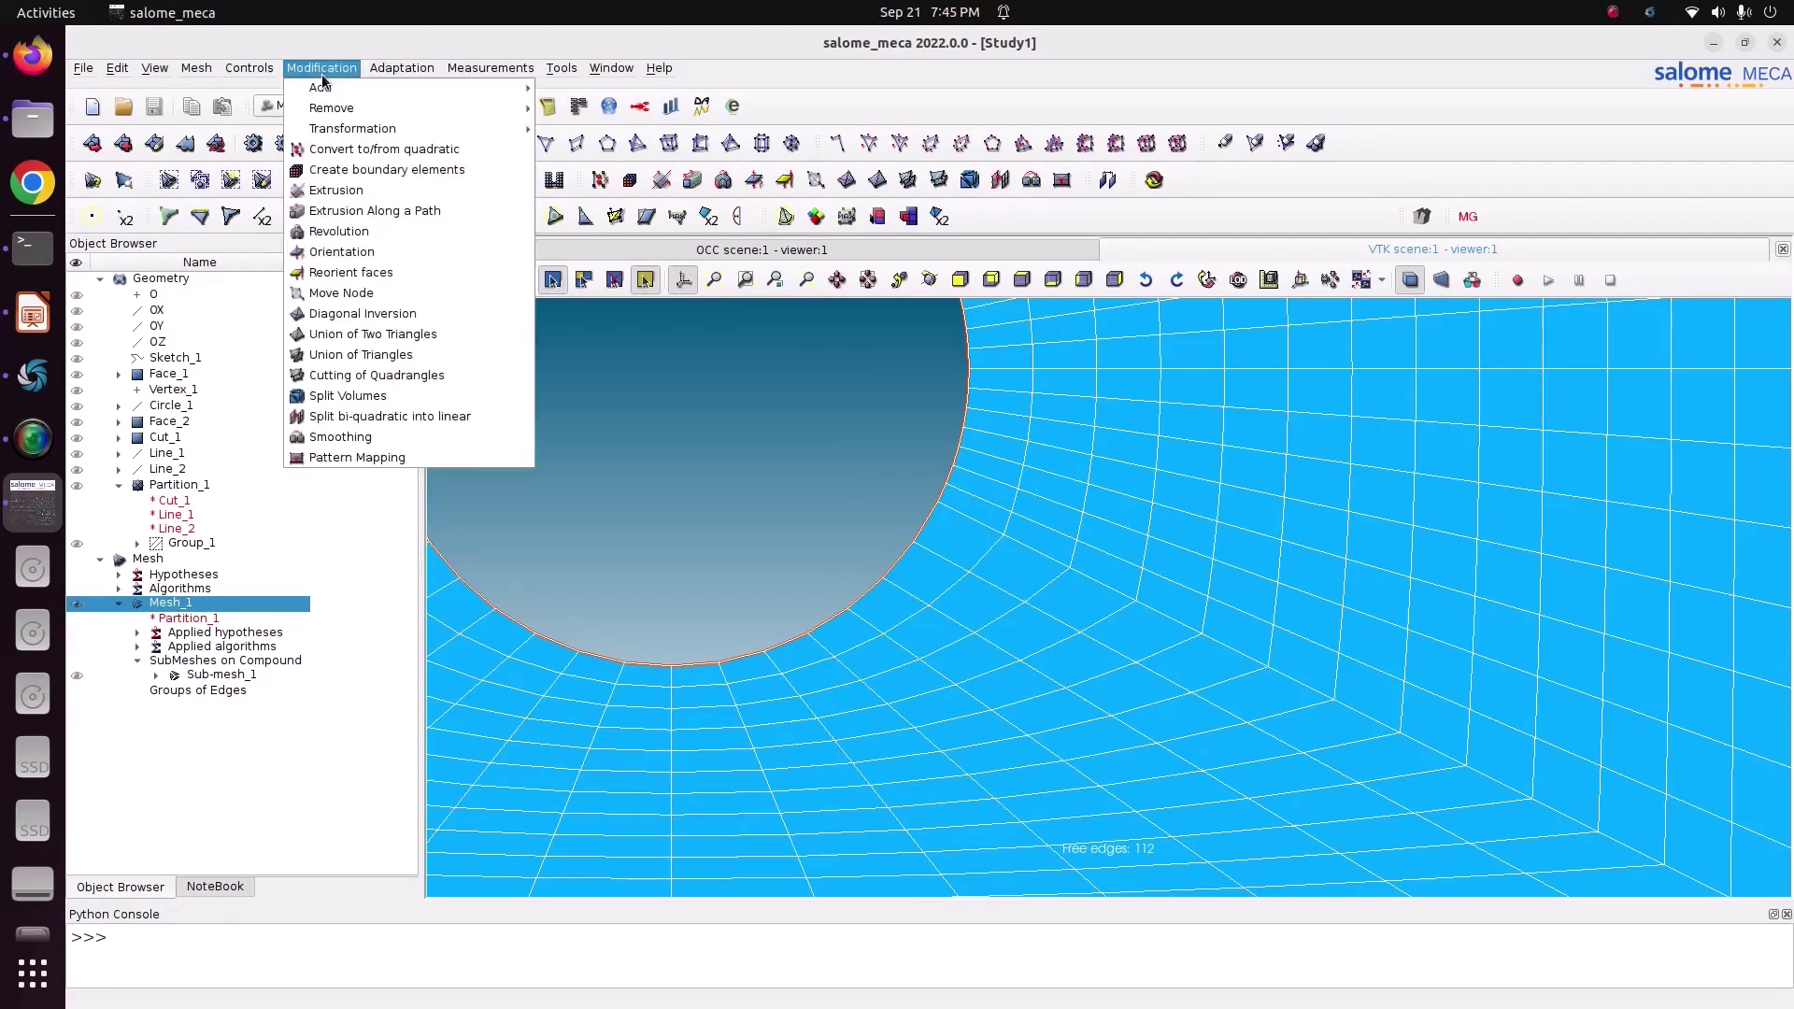
left_click(325, 151)
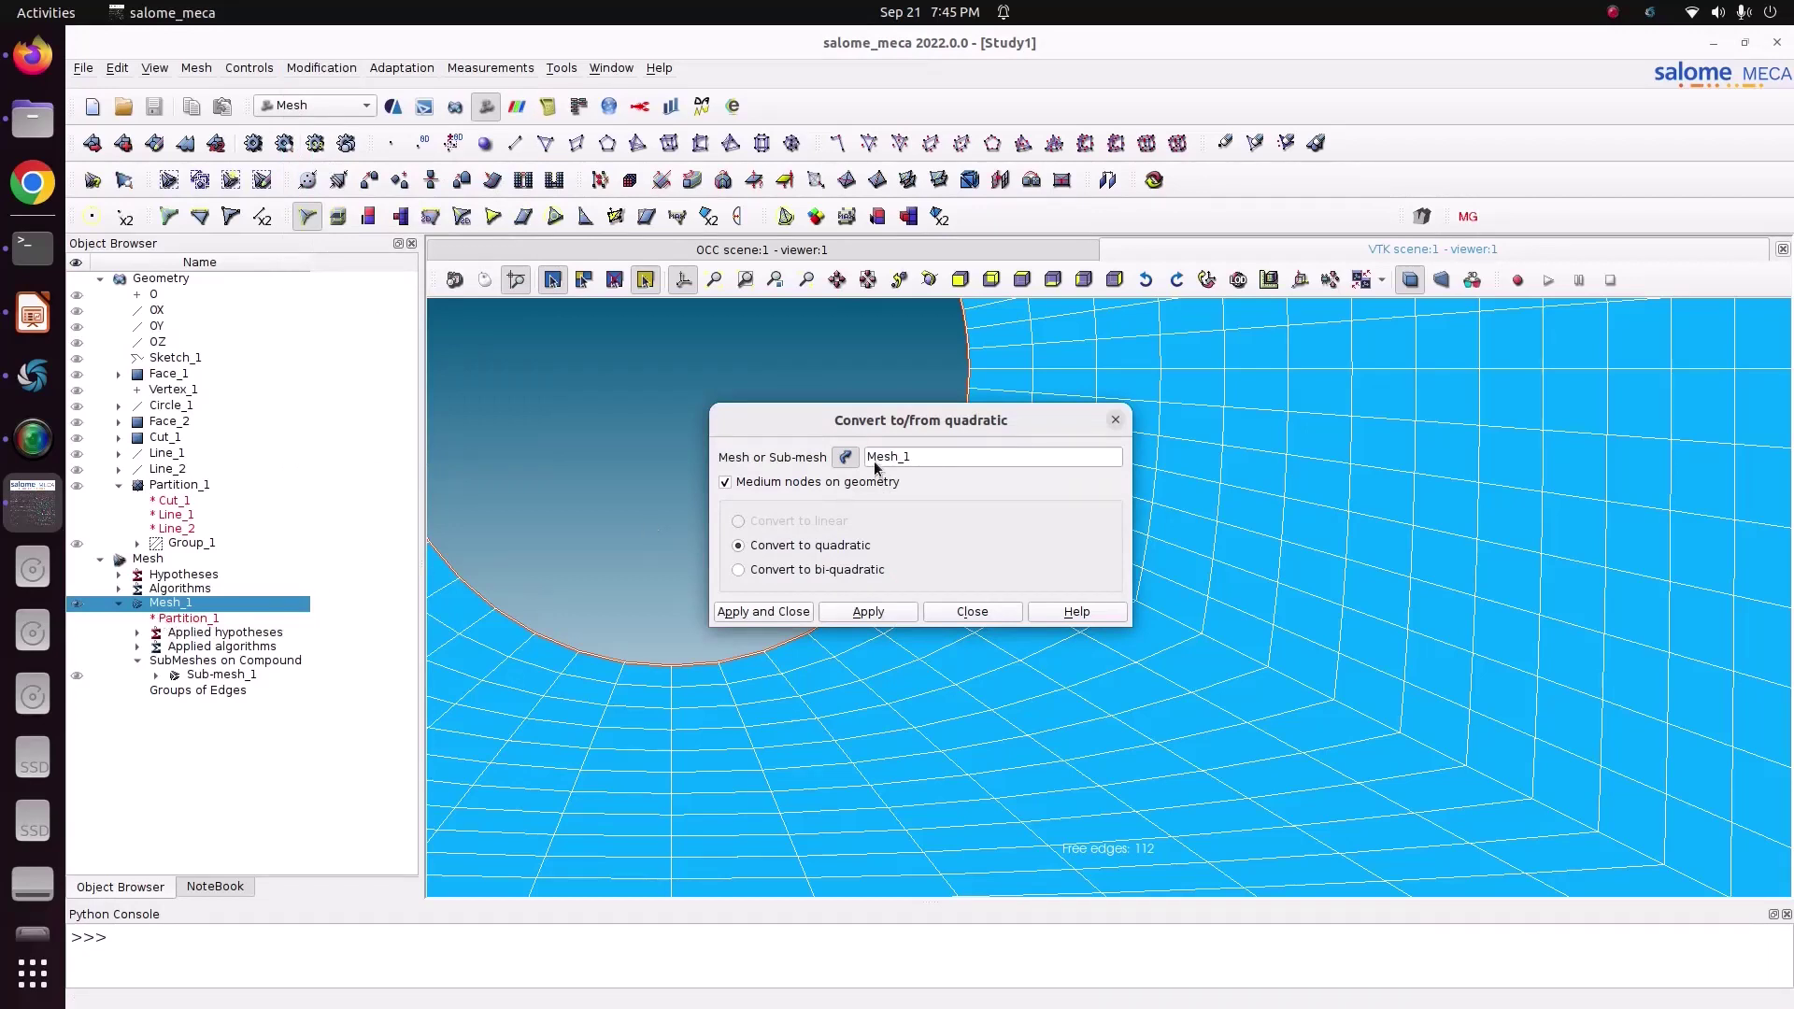
left_click(784, 611)
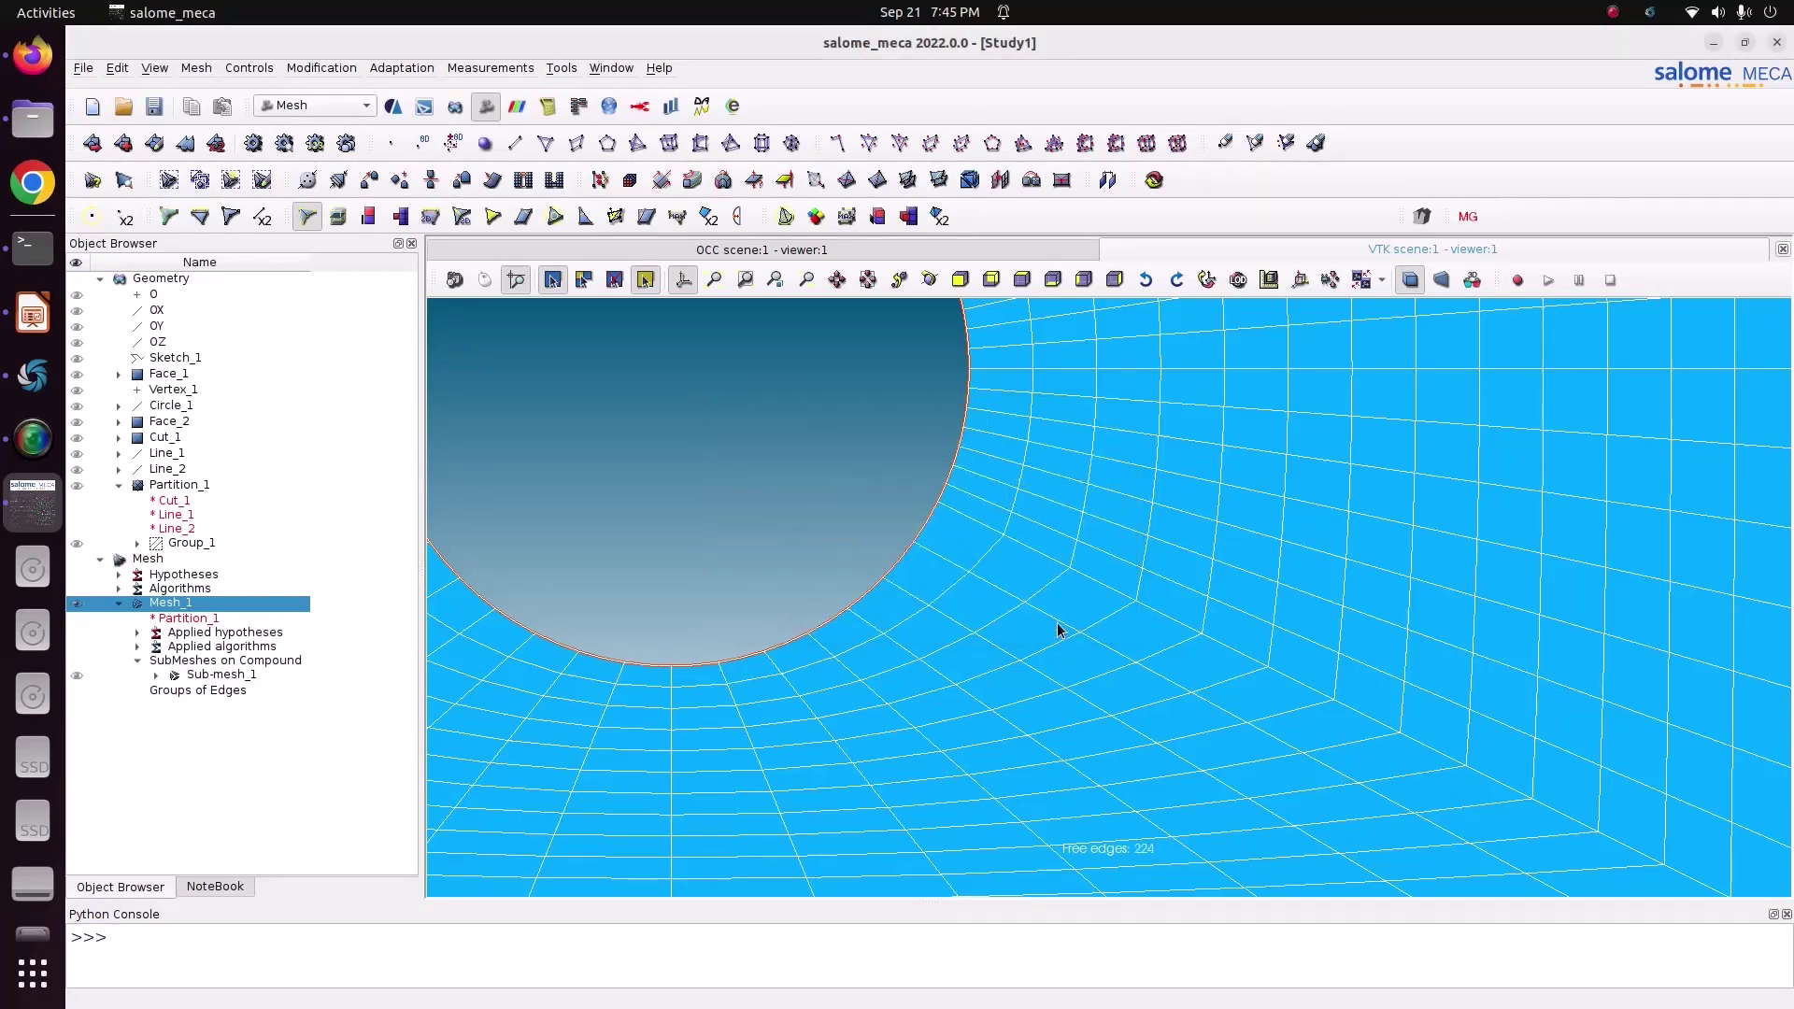
scroll(1057, 628, "down", 2)
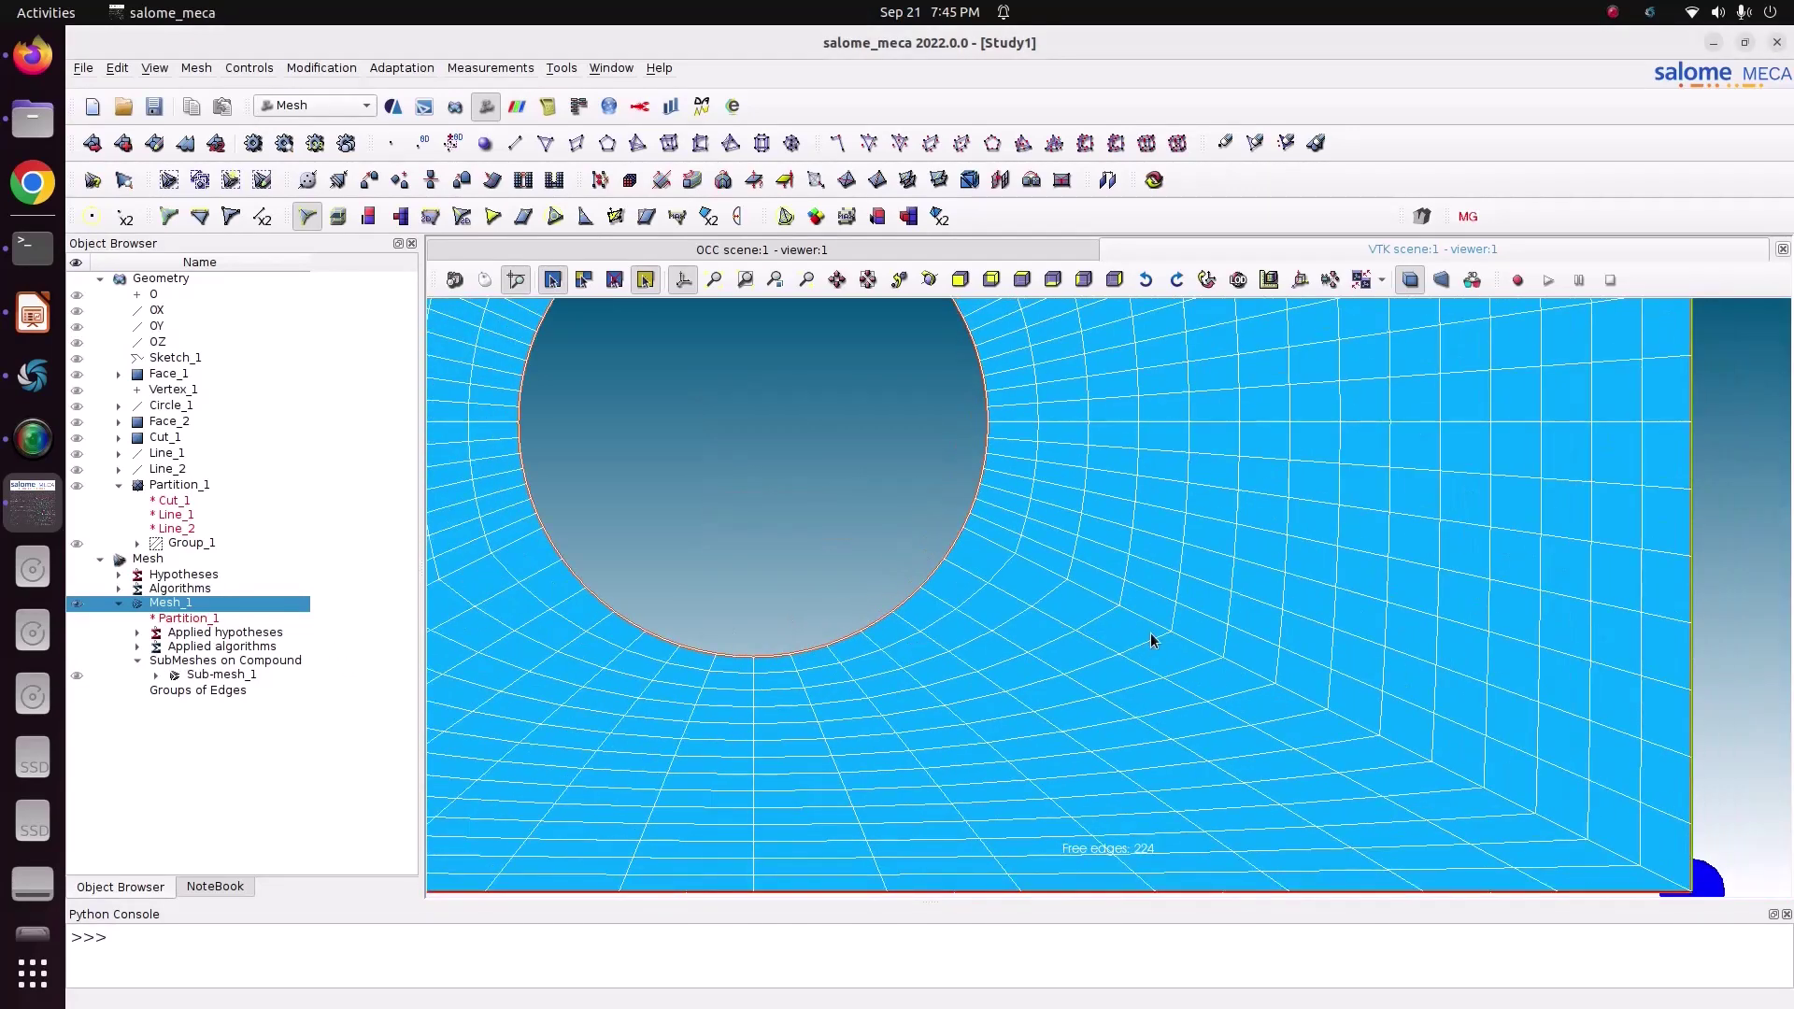
Display Mesh_1's new mid-side nodes via Add Node, zoom in, then close without adding
left_click(321, 67)
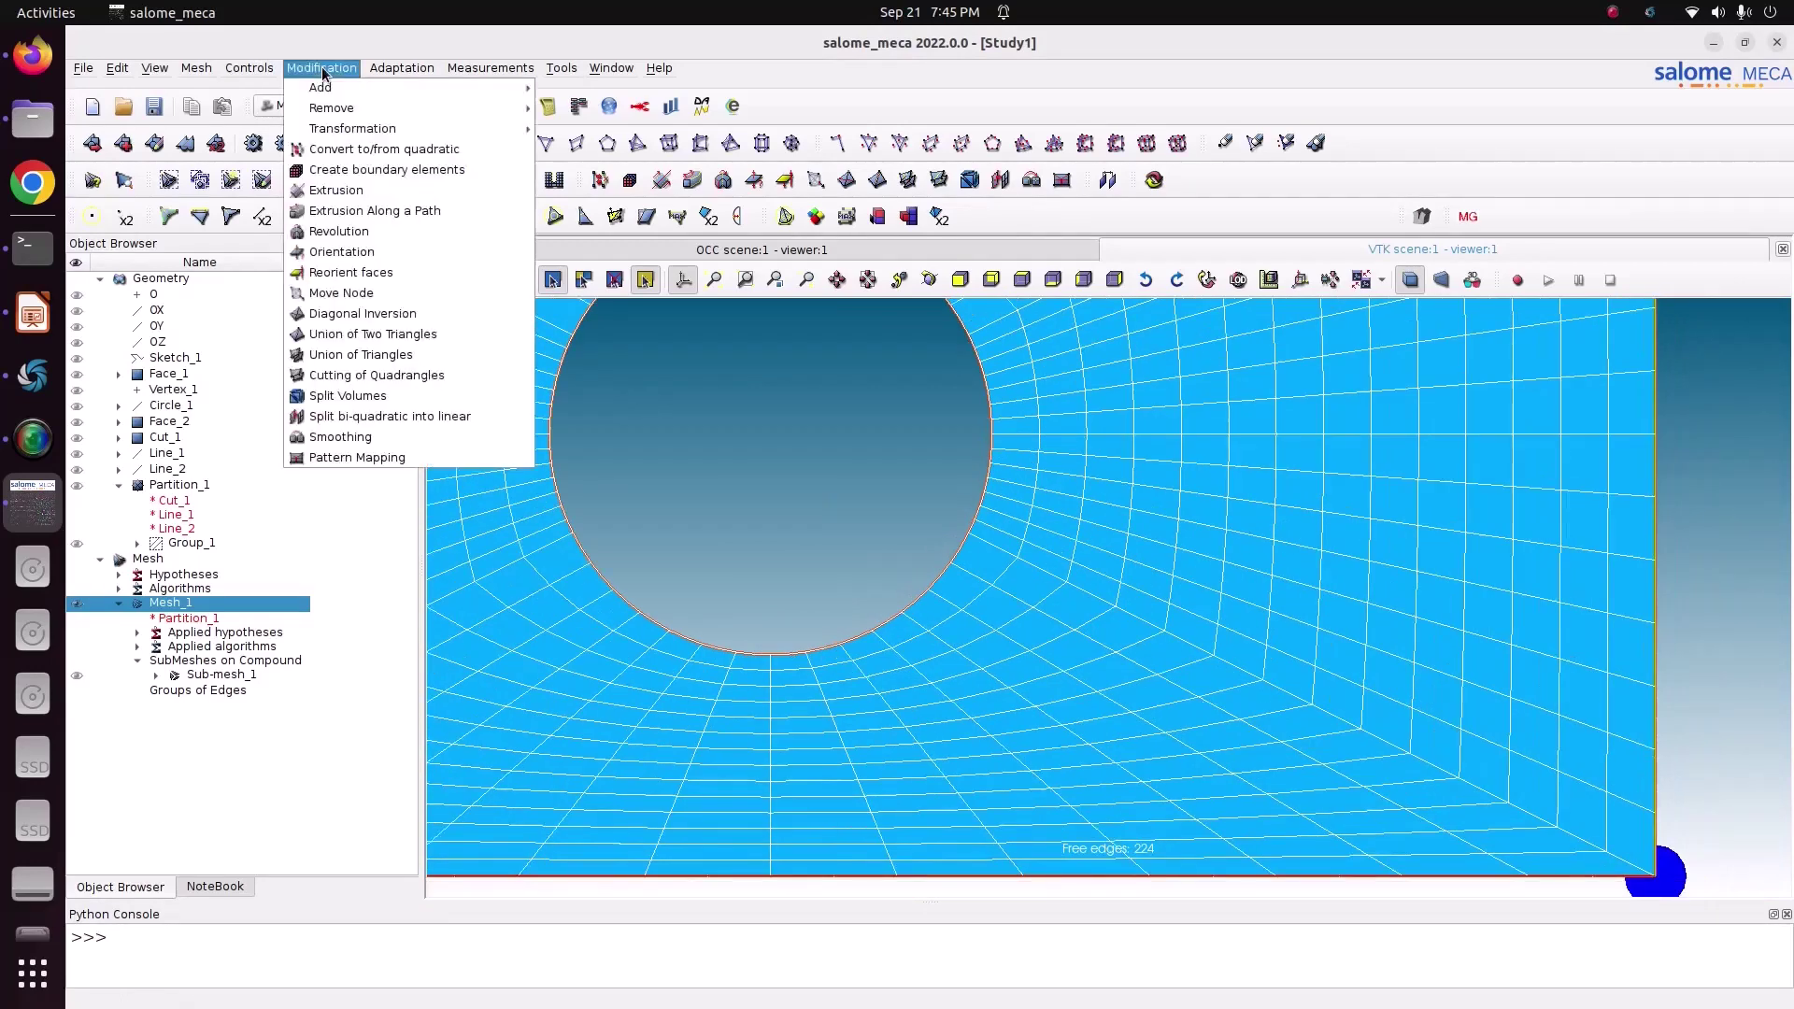
mouse_move(325, 92)
left_click(626, 91)
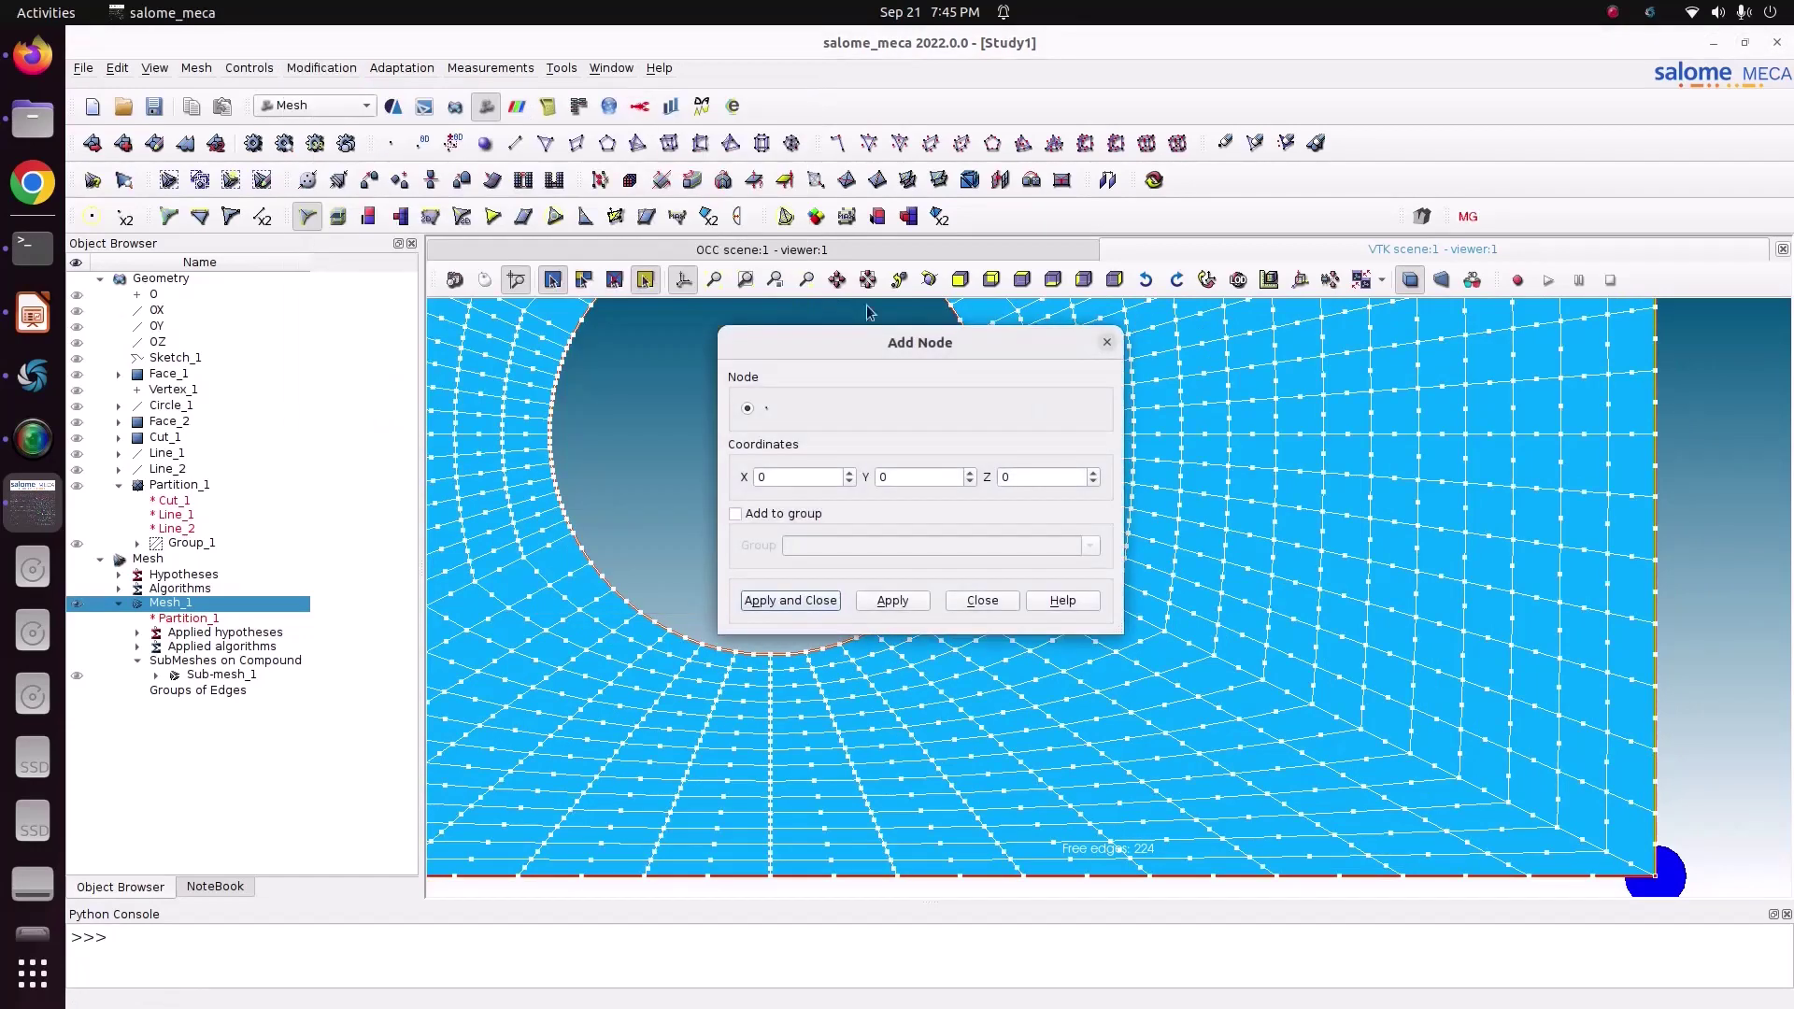
left_click_drag(995, 358, 705, 292)
scroll(1371, 554, "up", 5)
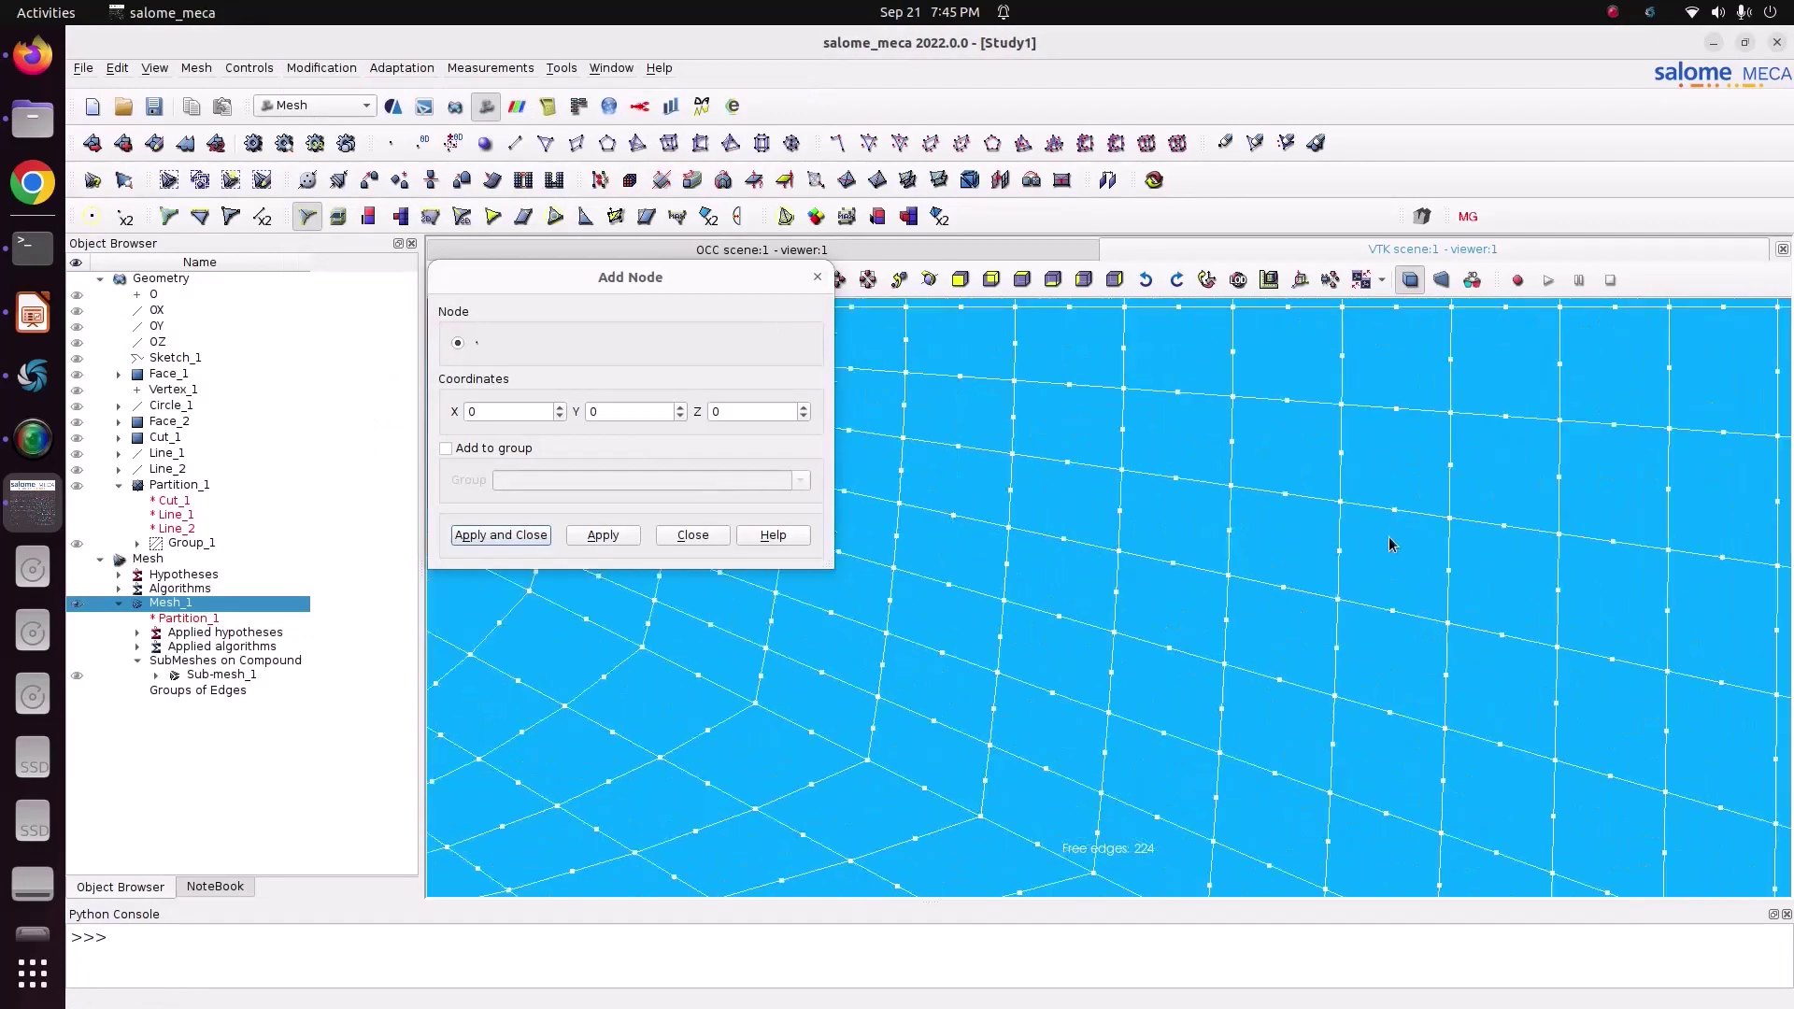
scroll(1303, 563, "up", 1)
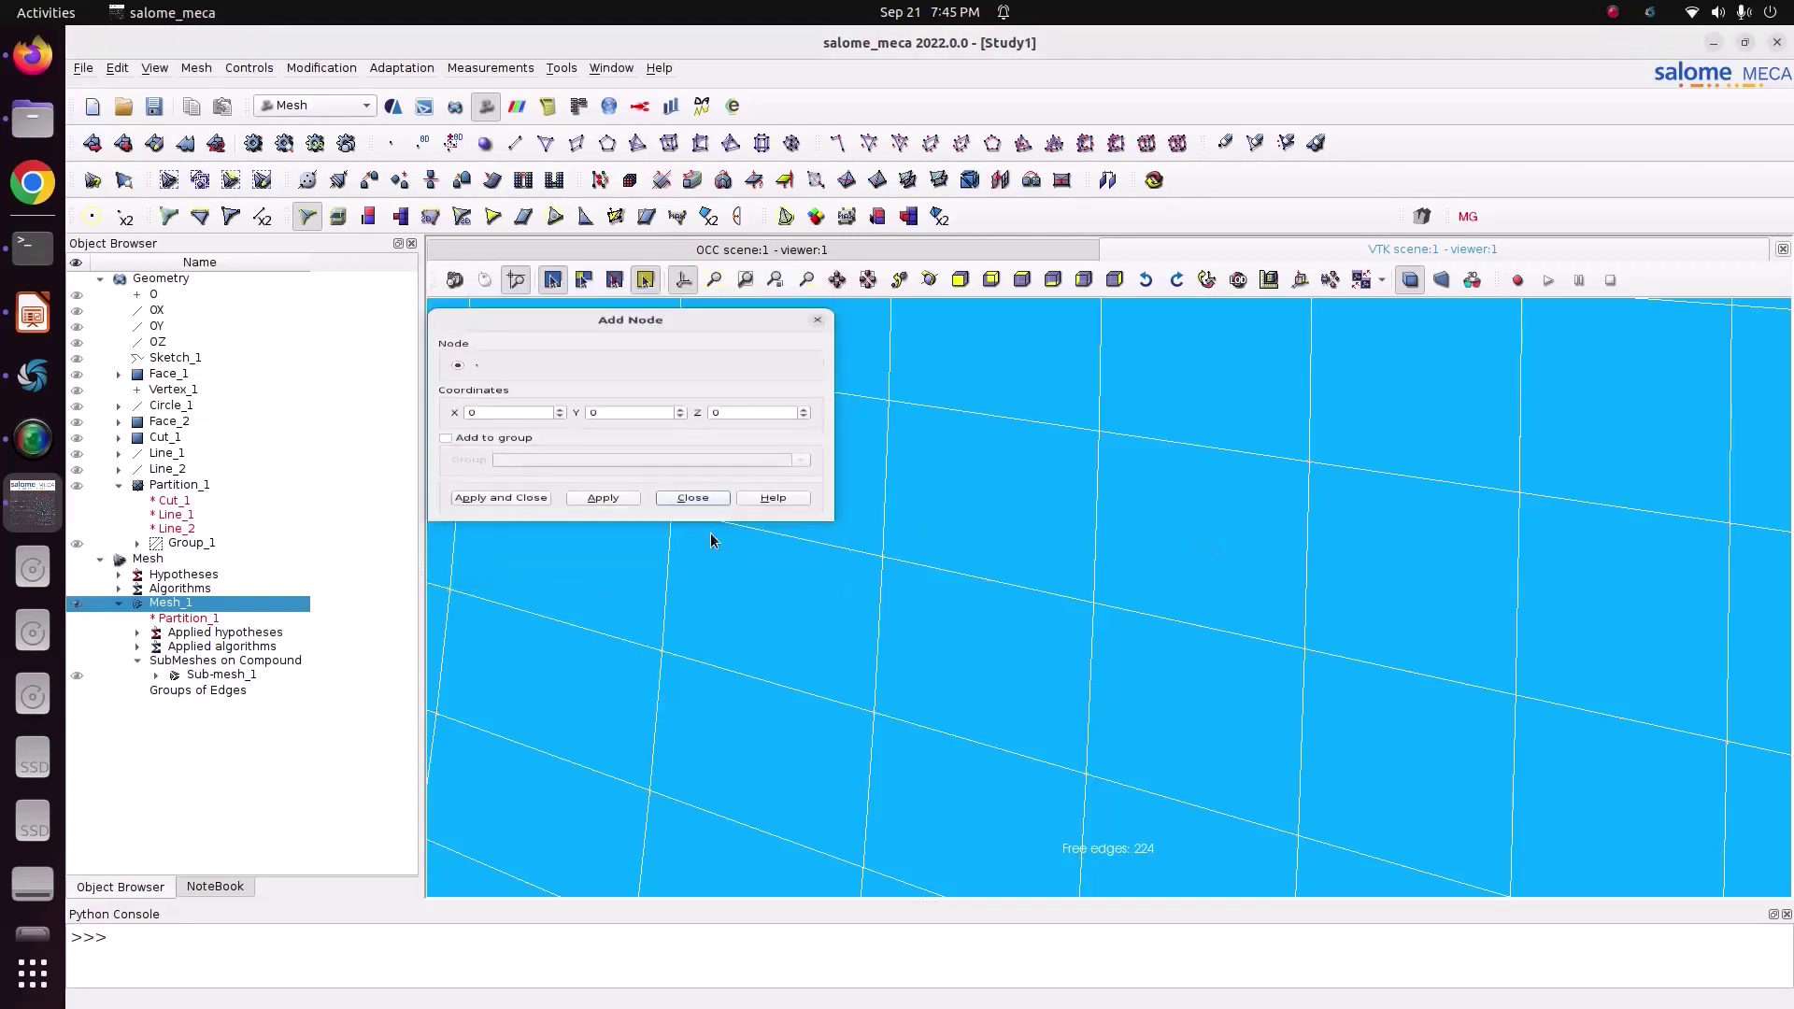
left_click(693, 535)
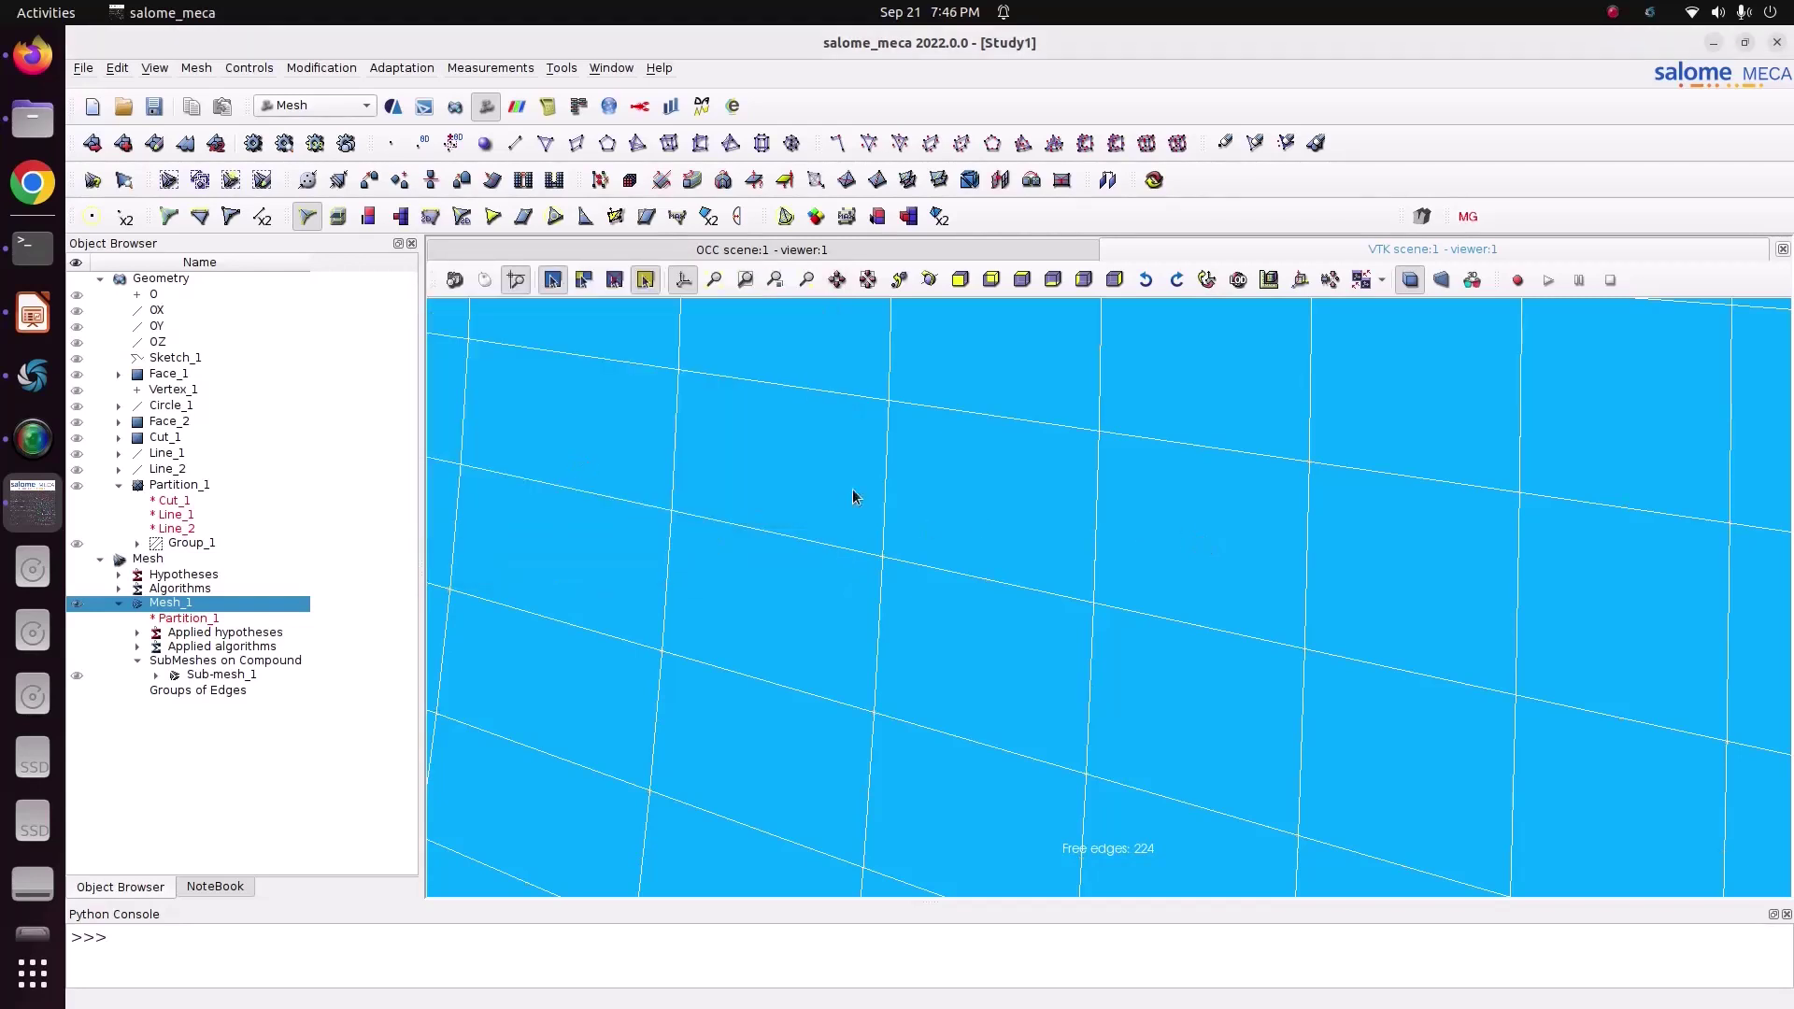
Convert Mesh_1 to bi-quadratic with Medium nodes on geometry, raising free edges to 1736
left_click(322, 69)
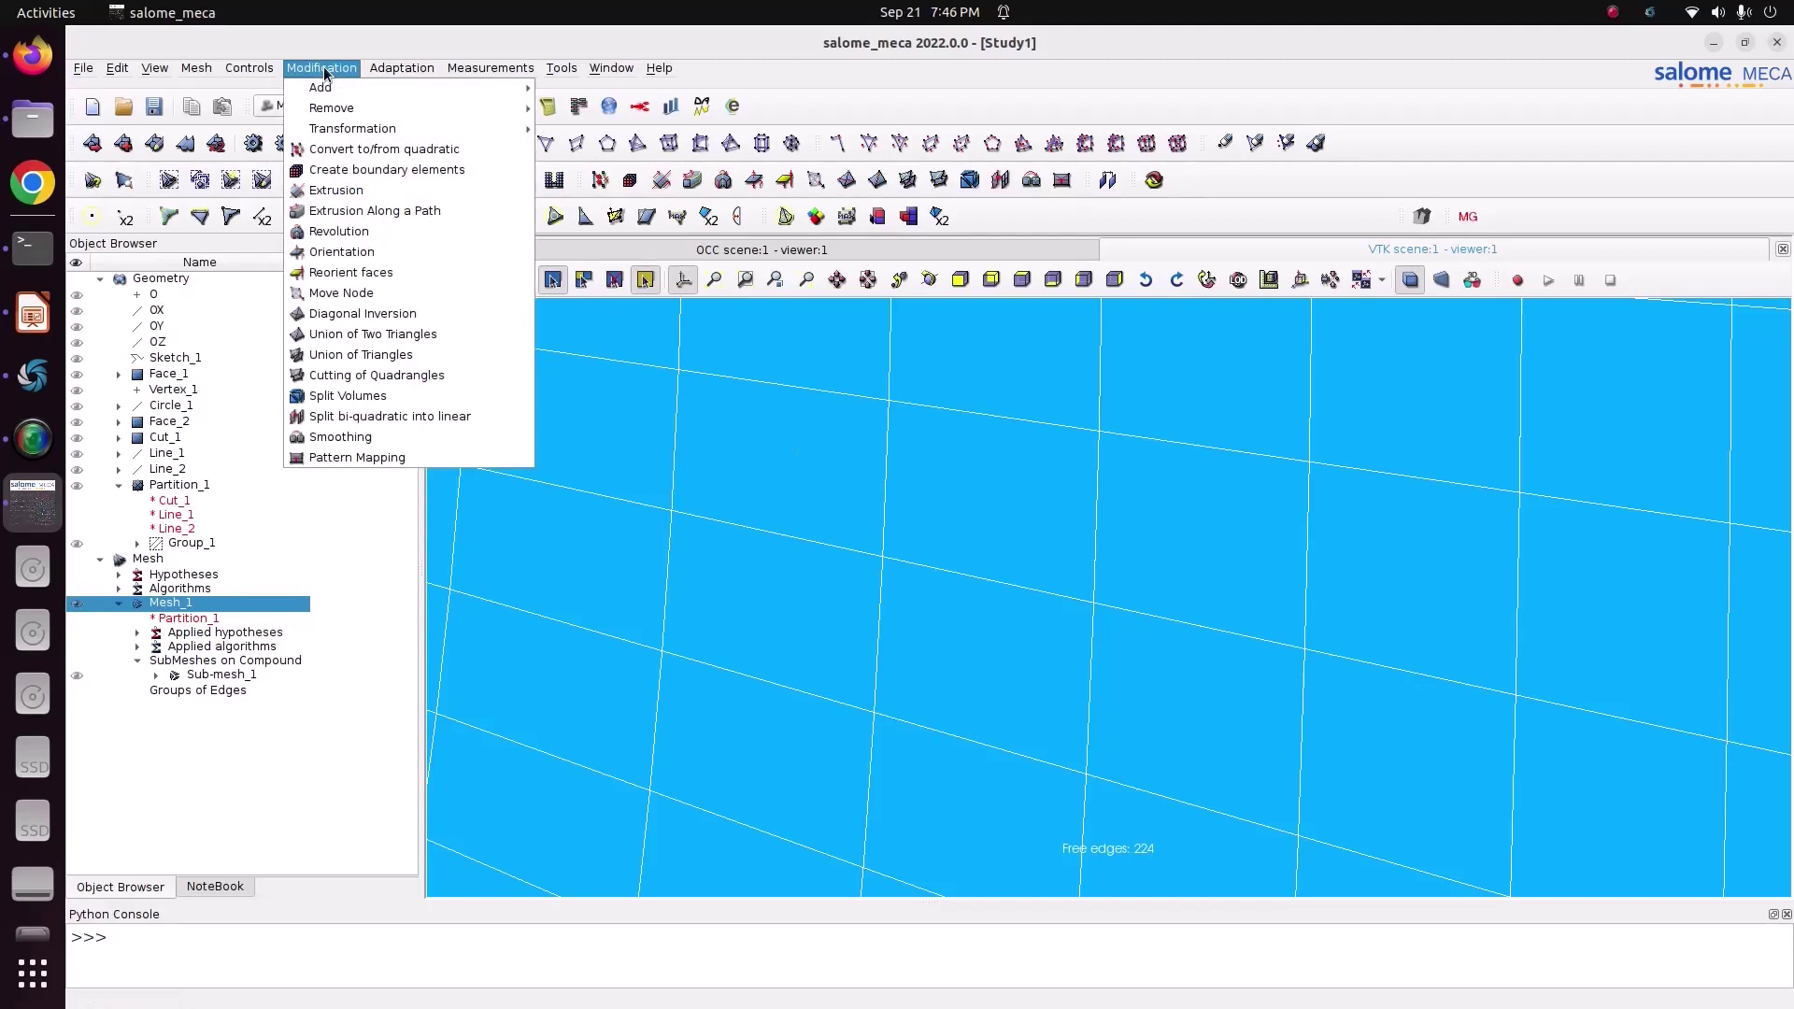
left_click(356, 158)
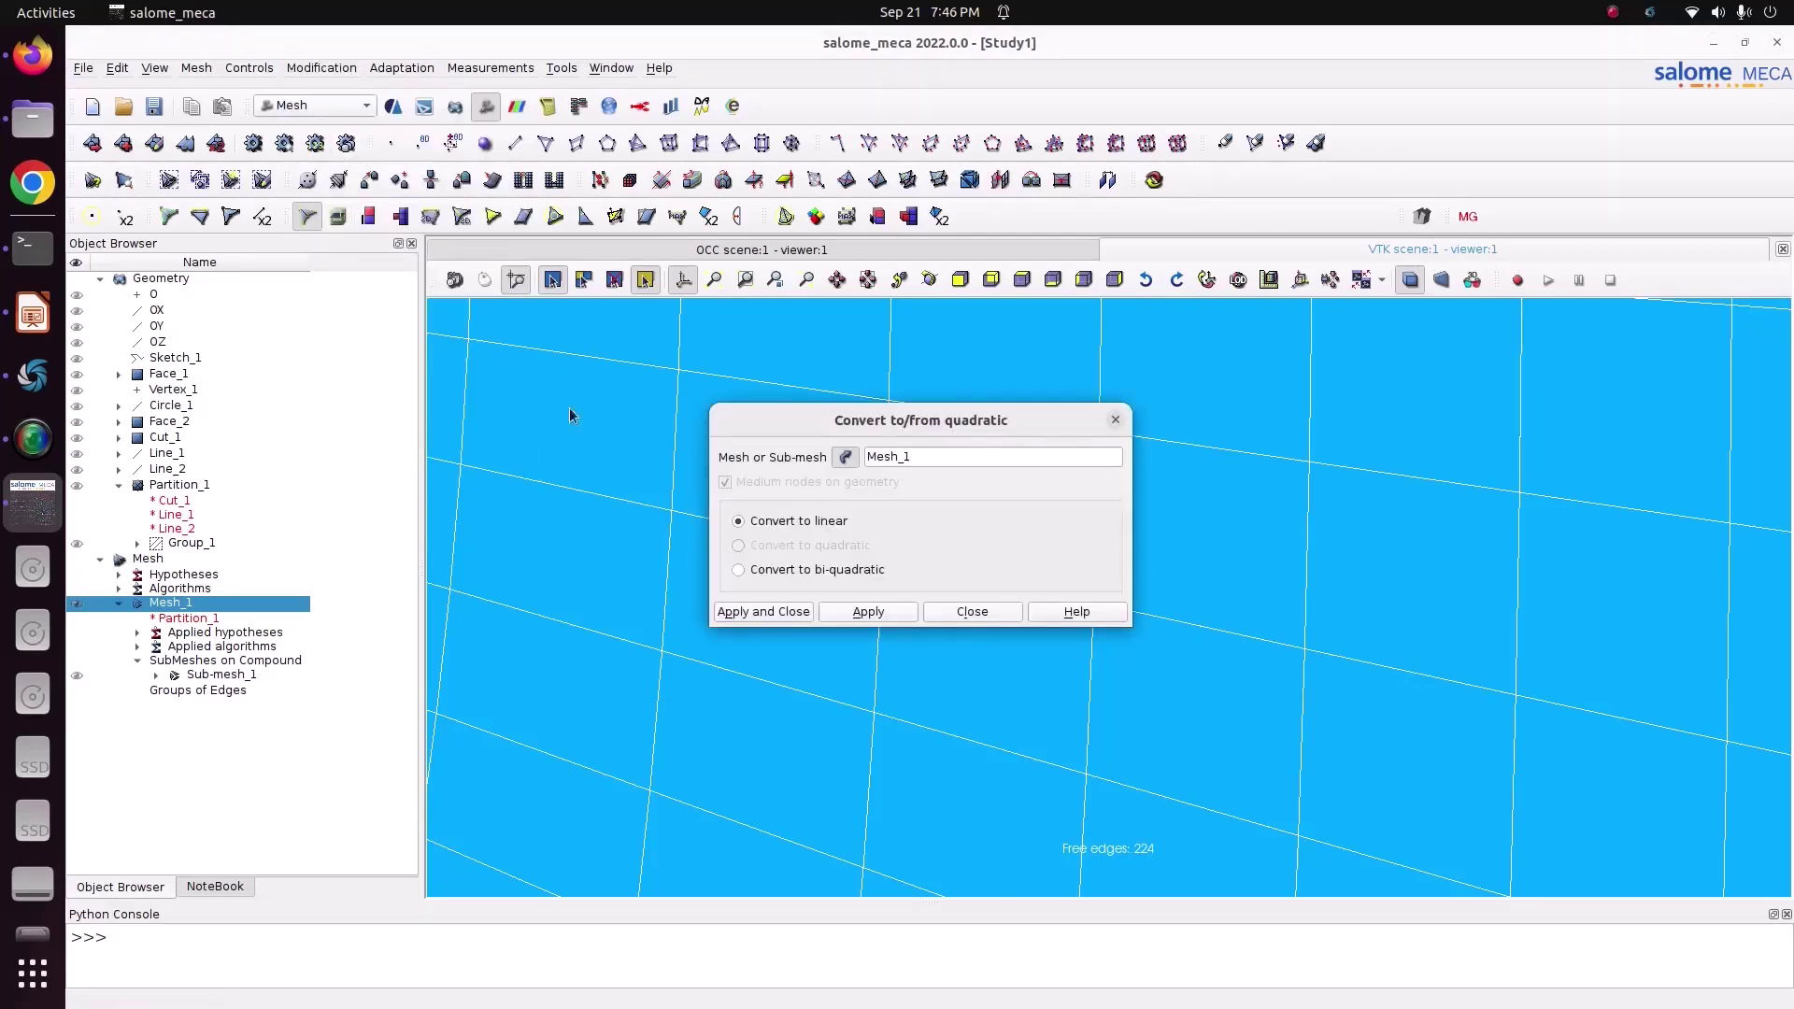
left_click_drag(815, 414, 569, 208)
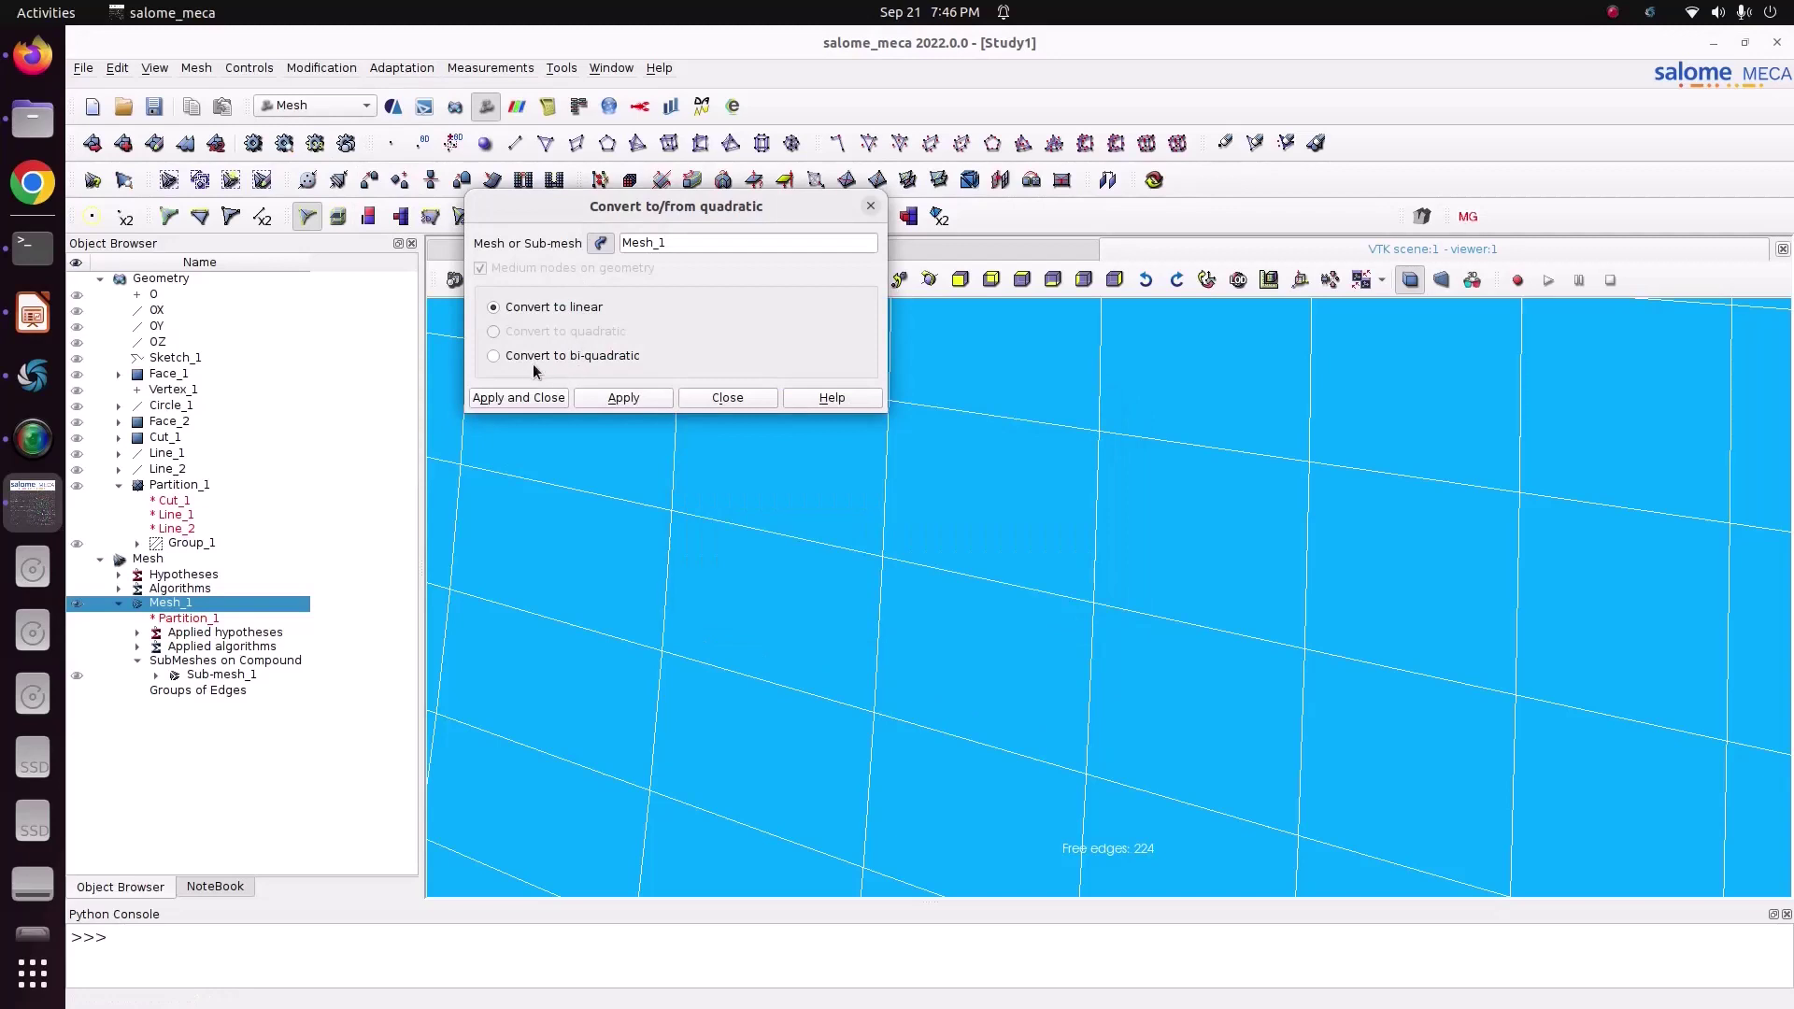
left_click(584, 361)
left_click(520, 398)
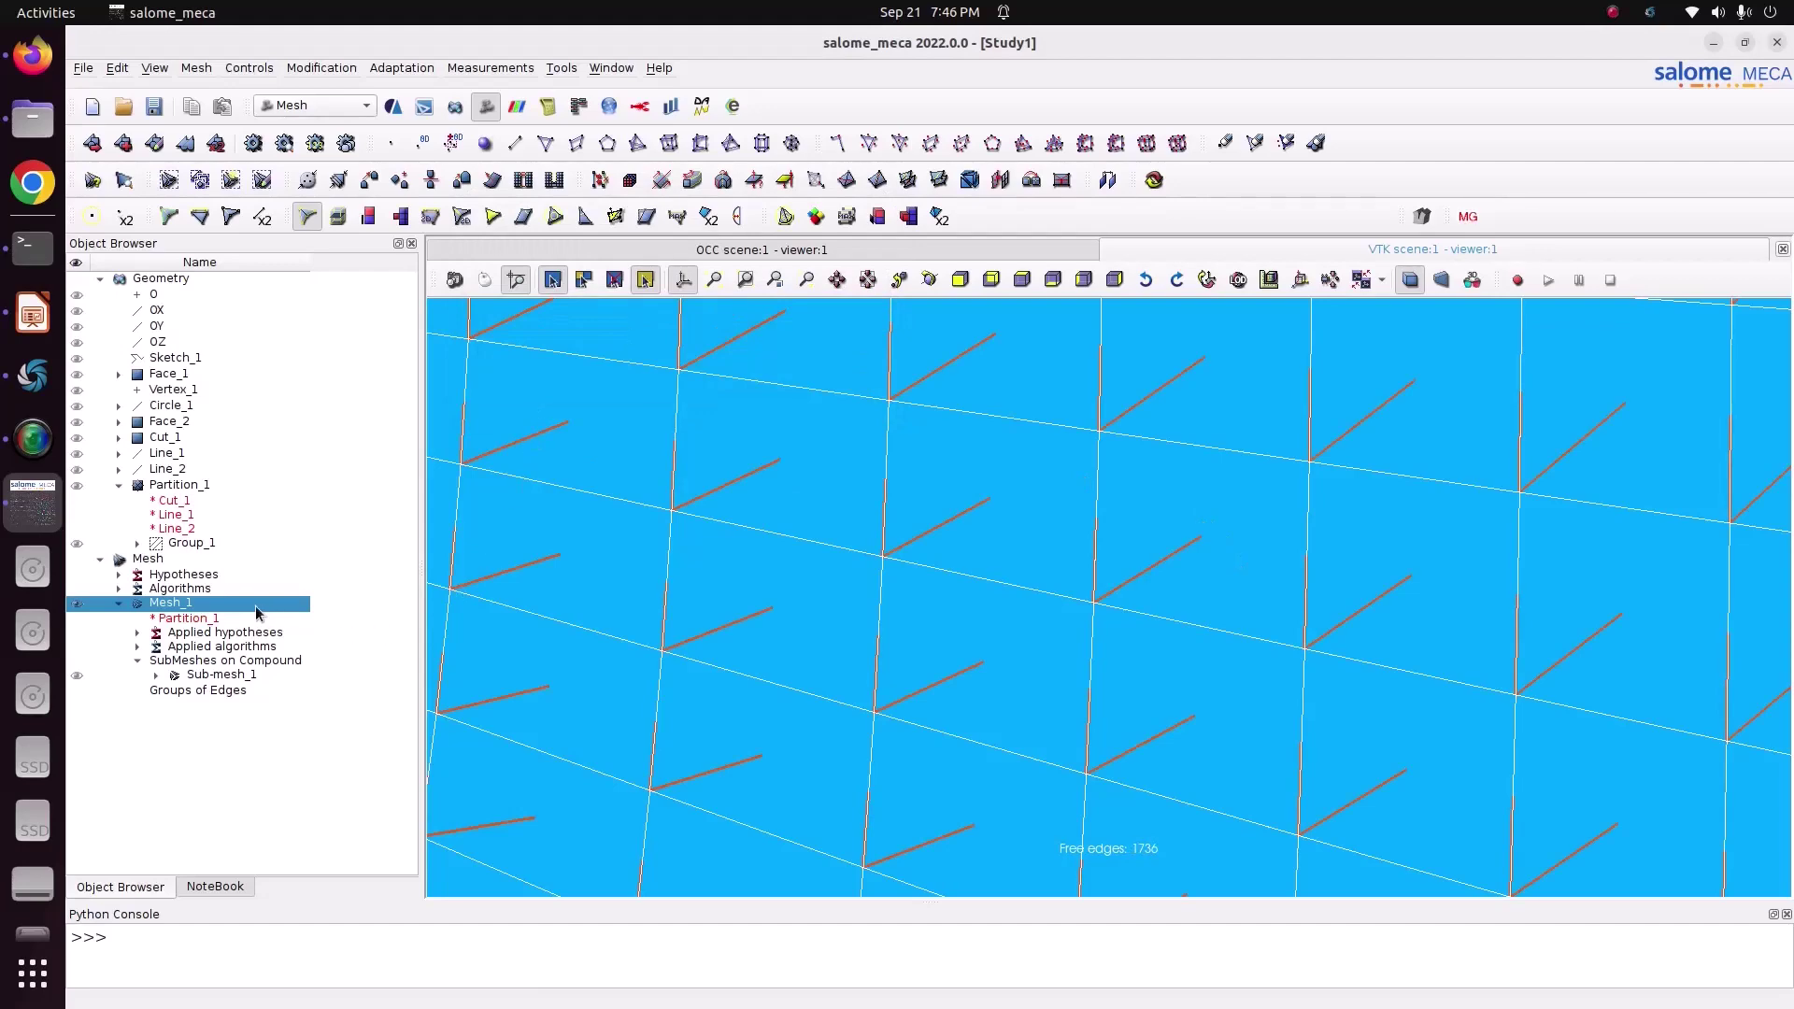
scroll(965, 516, "down", 2)
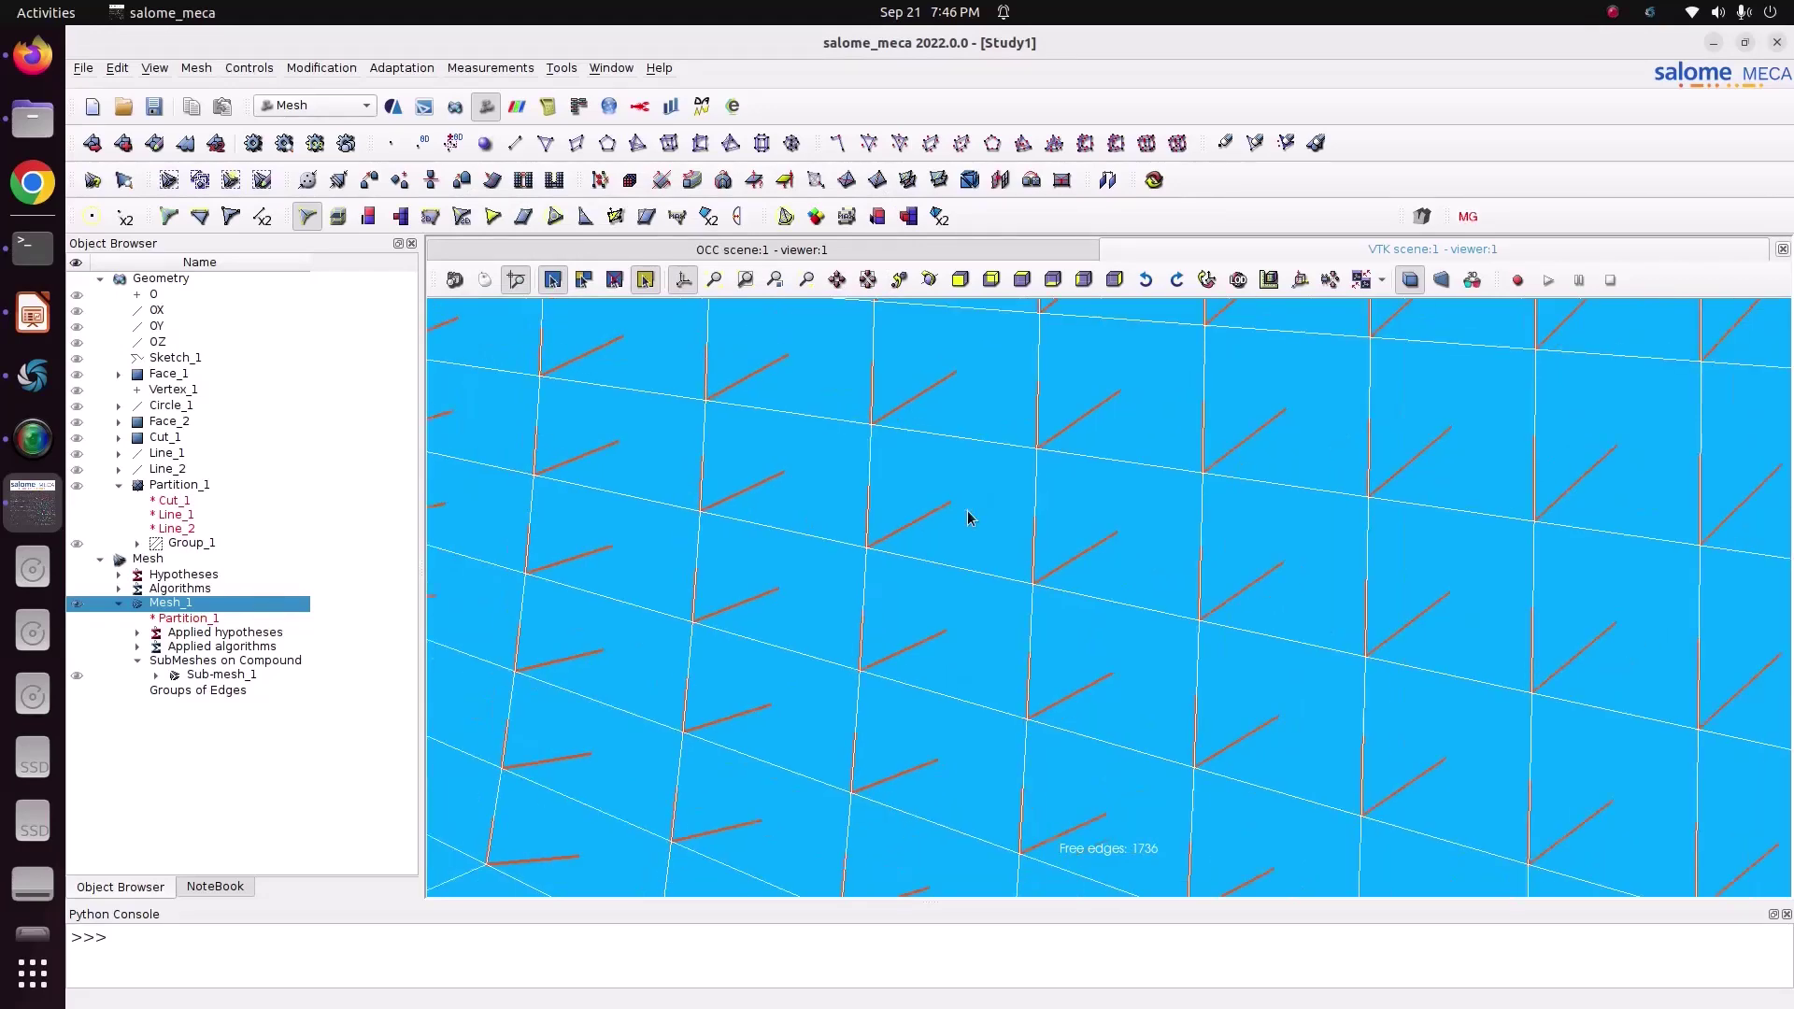
scroll(1025, 533, "down", 6)
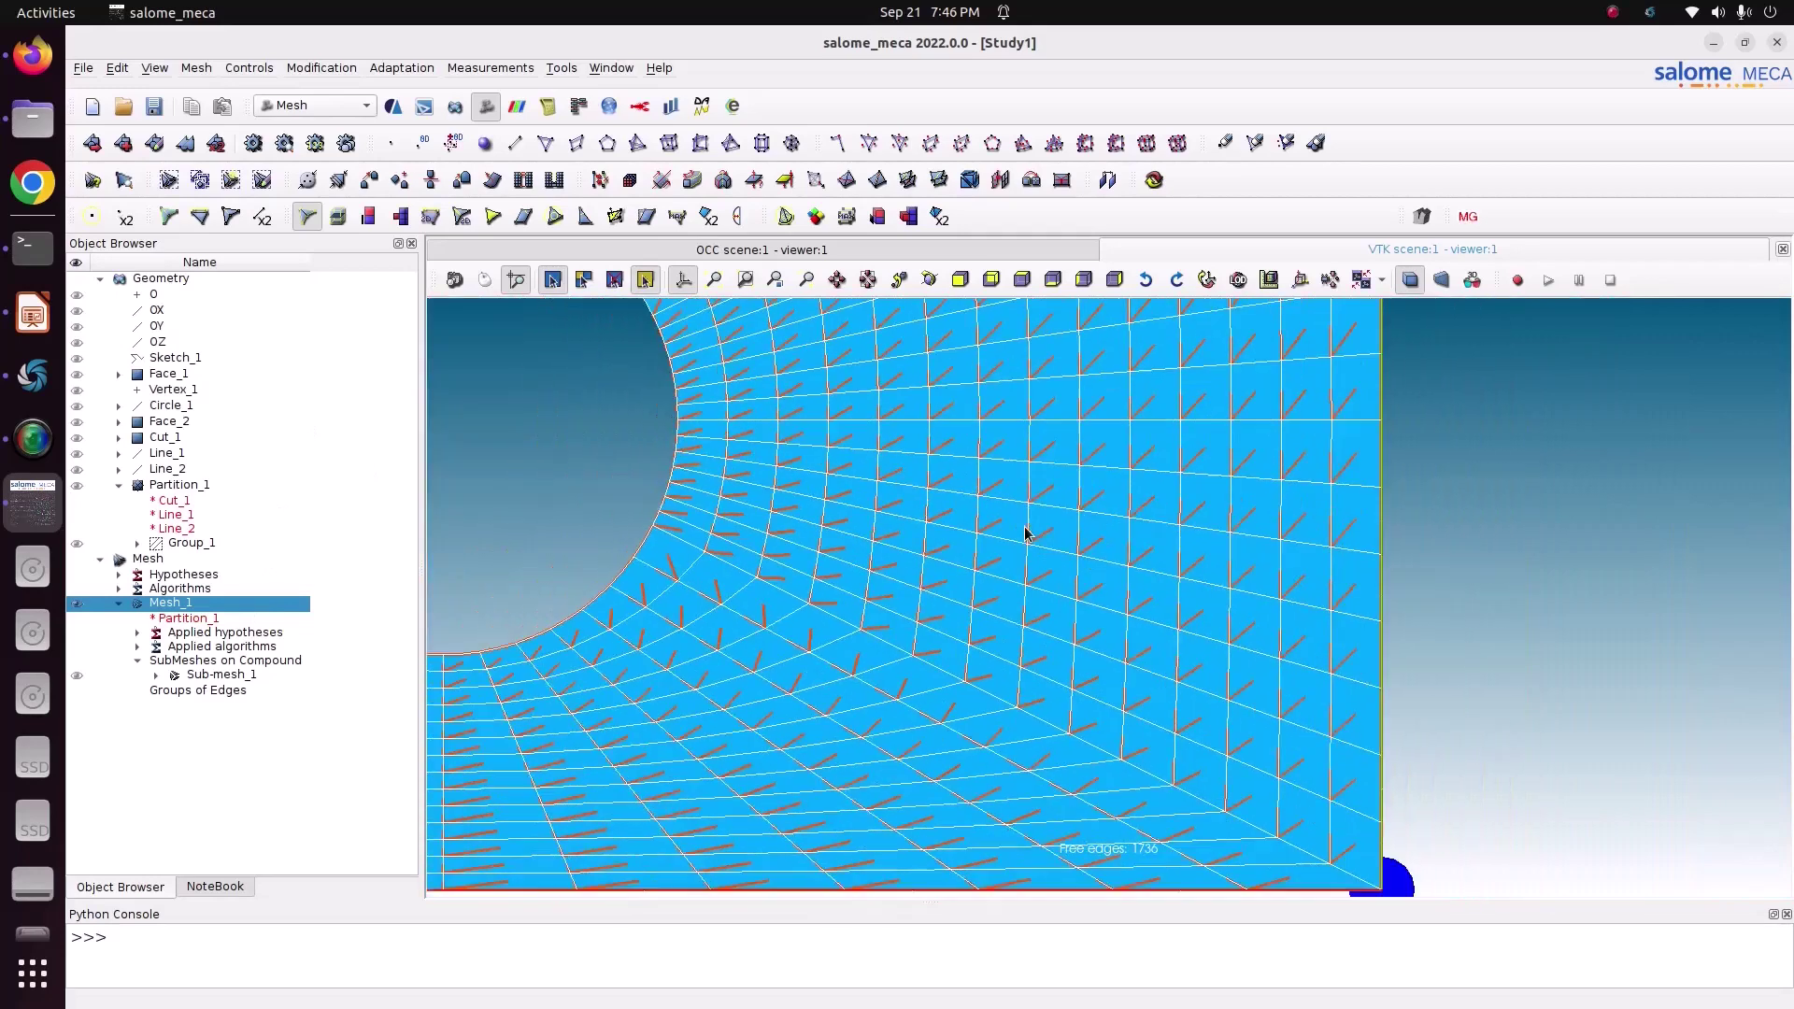
scroll(591, 501, "up", 1)
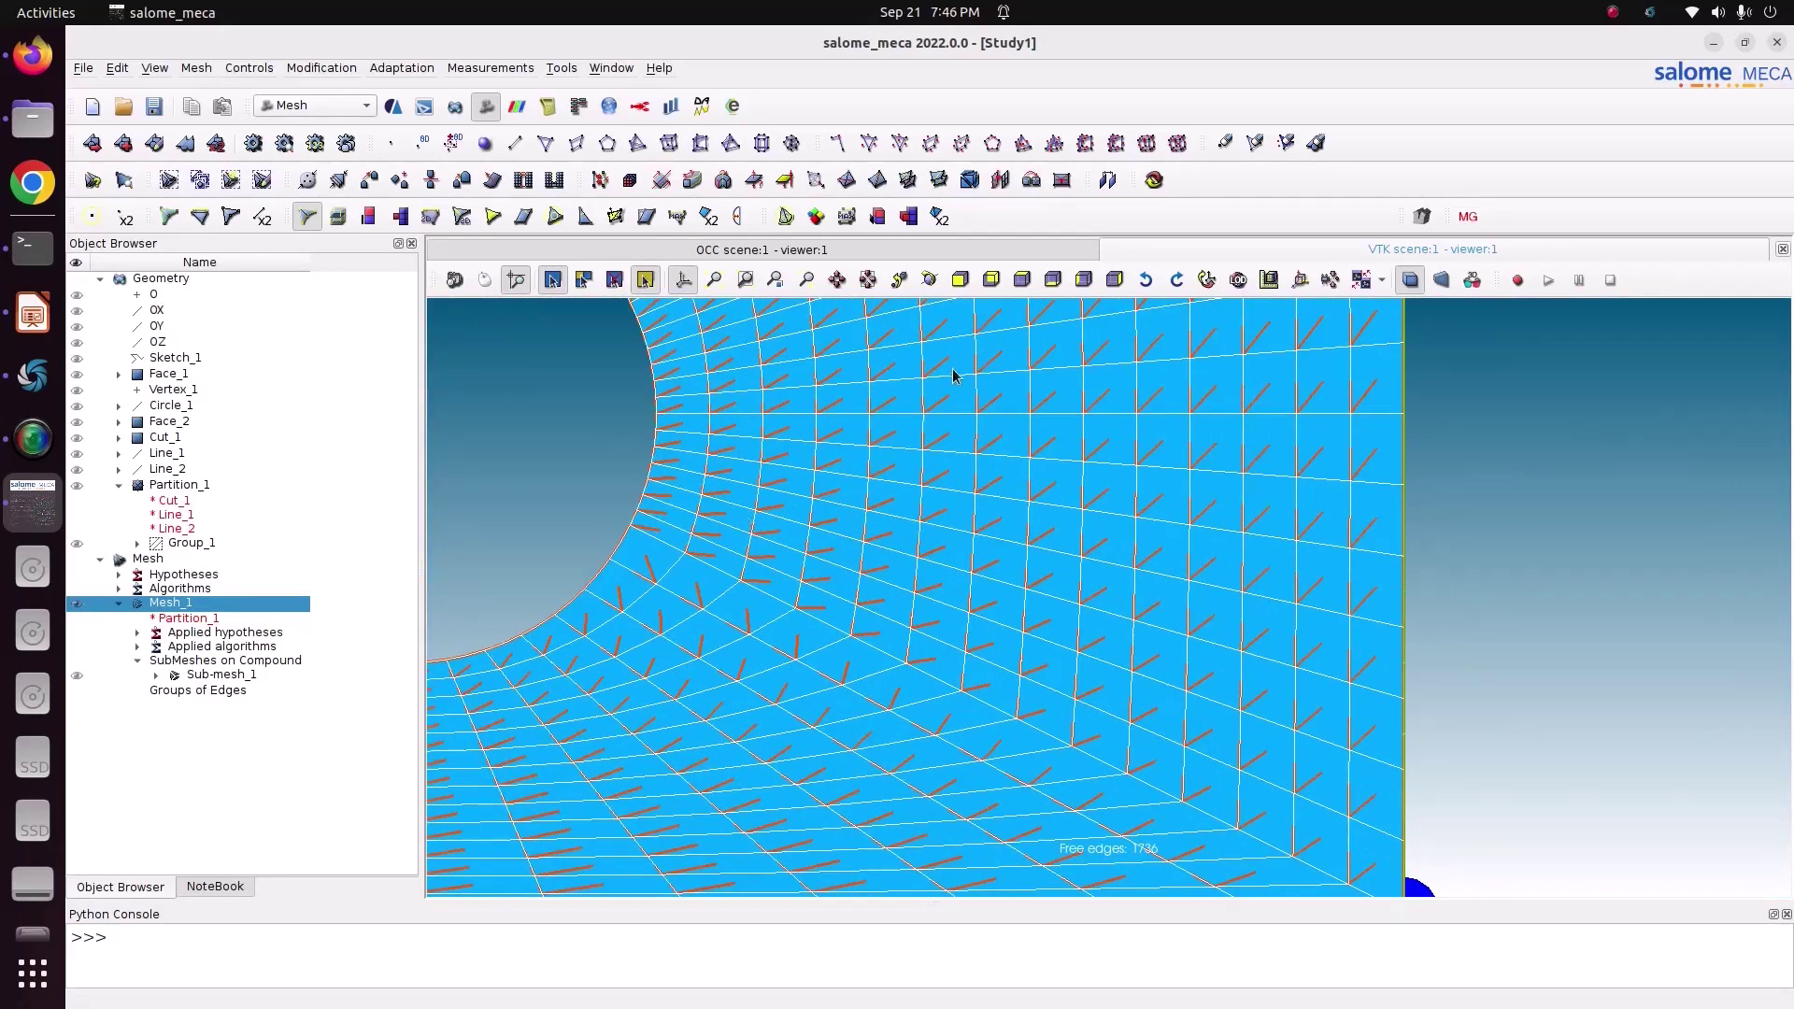
Show the bi-quadratic mesh's nodes via Add Node, zoom around them, then close the dialog
left_click(332, 65)
mouse_move(335, 89)
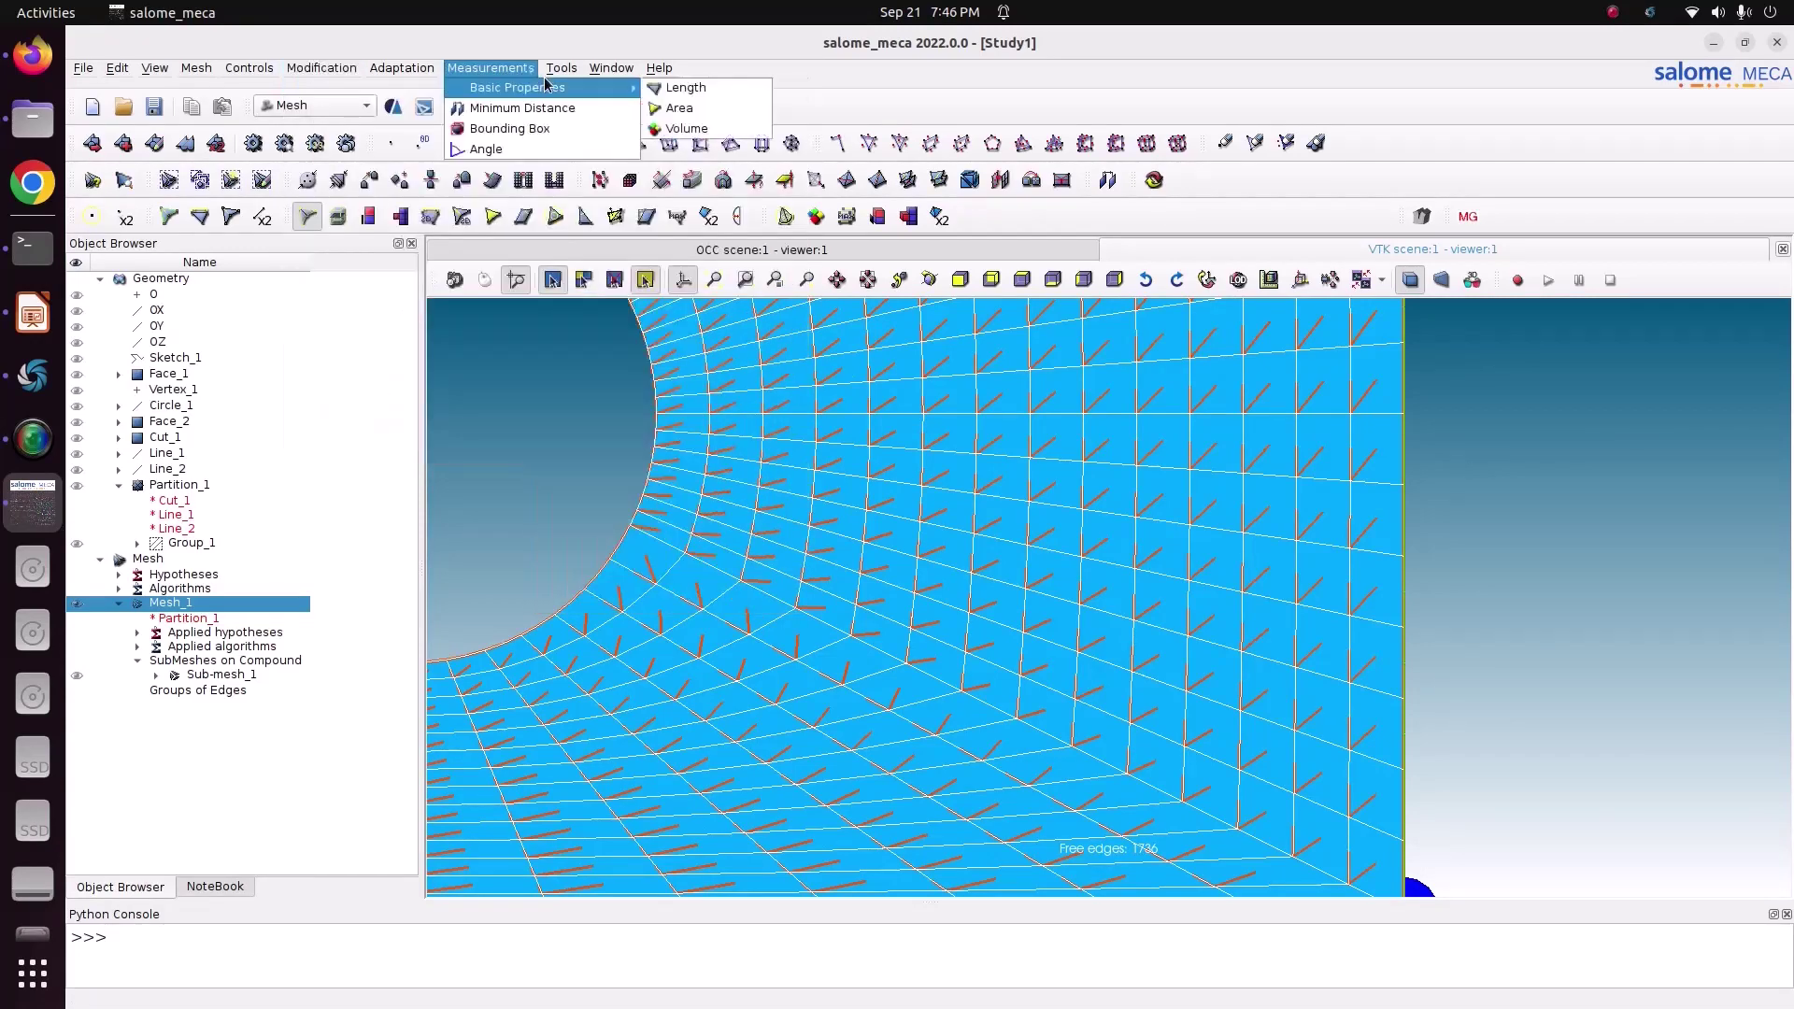
left_click(575, 87)
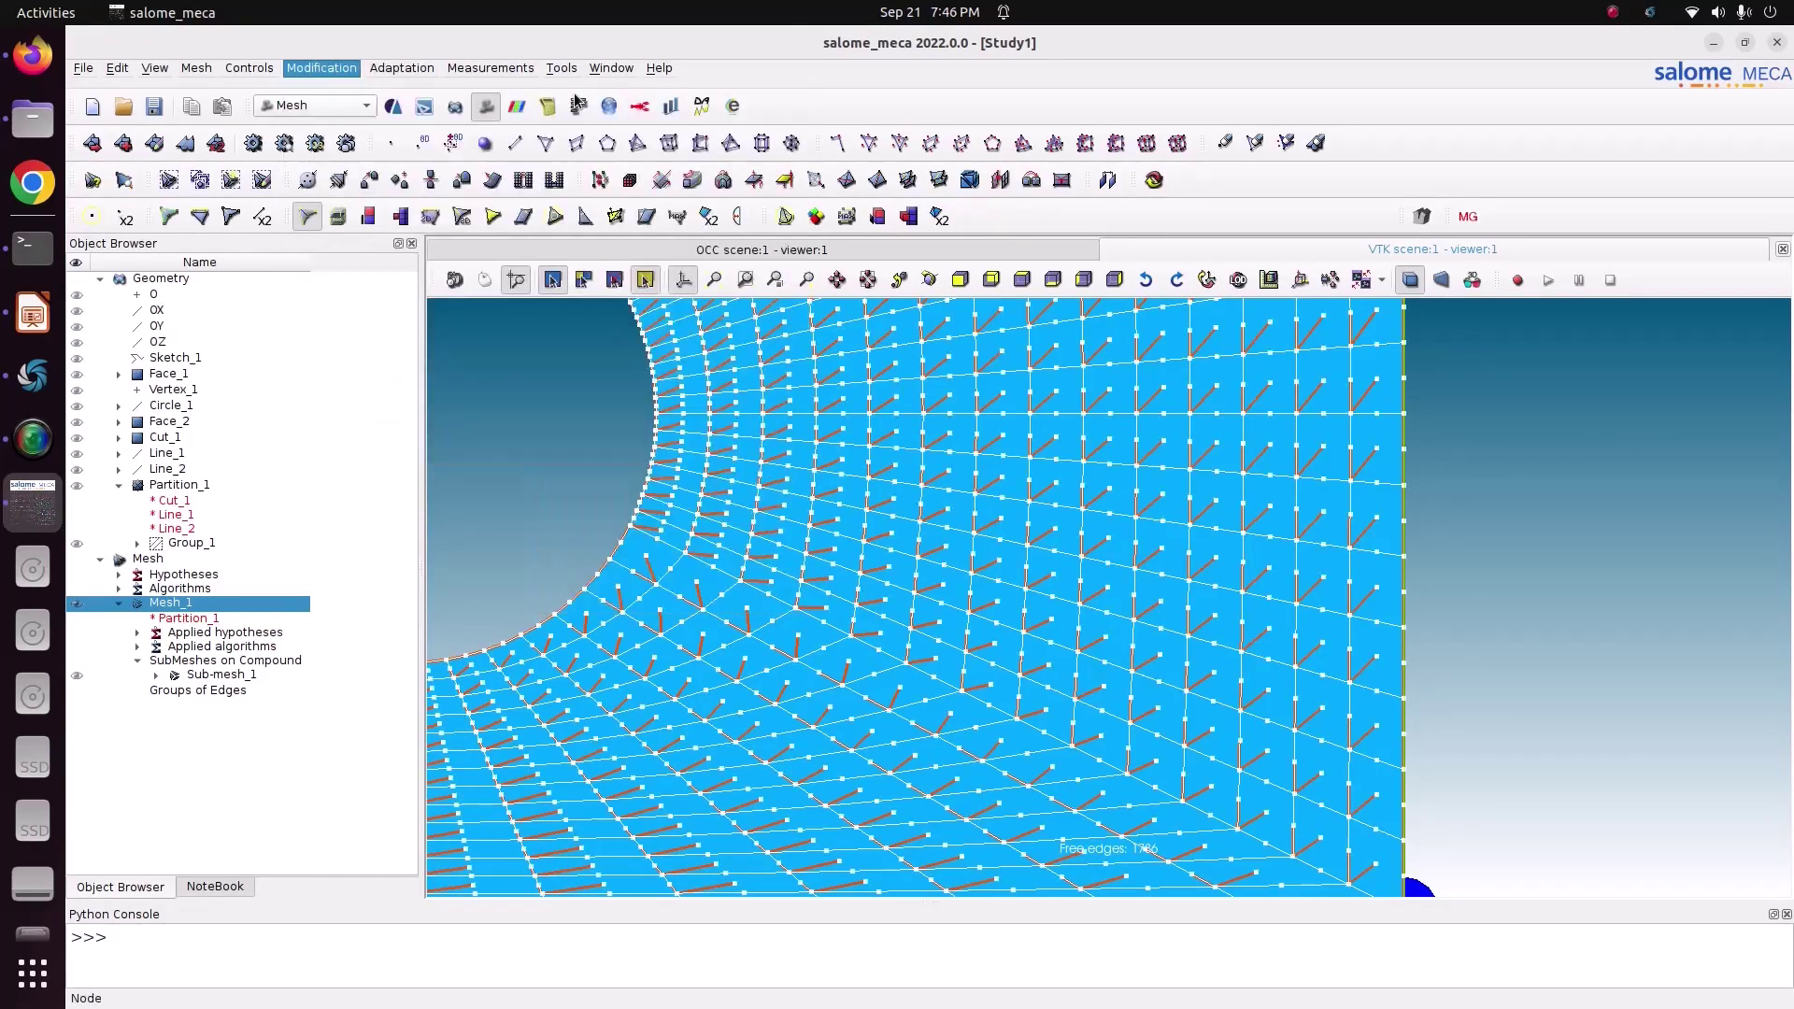
scroll(1197, 530, "up", 10)
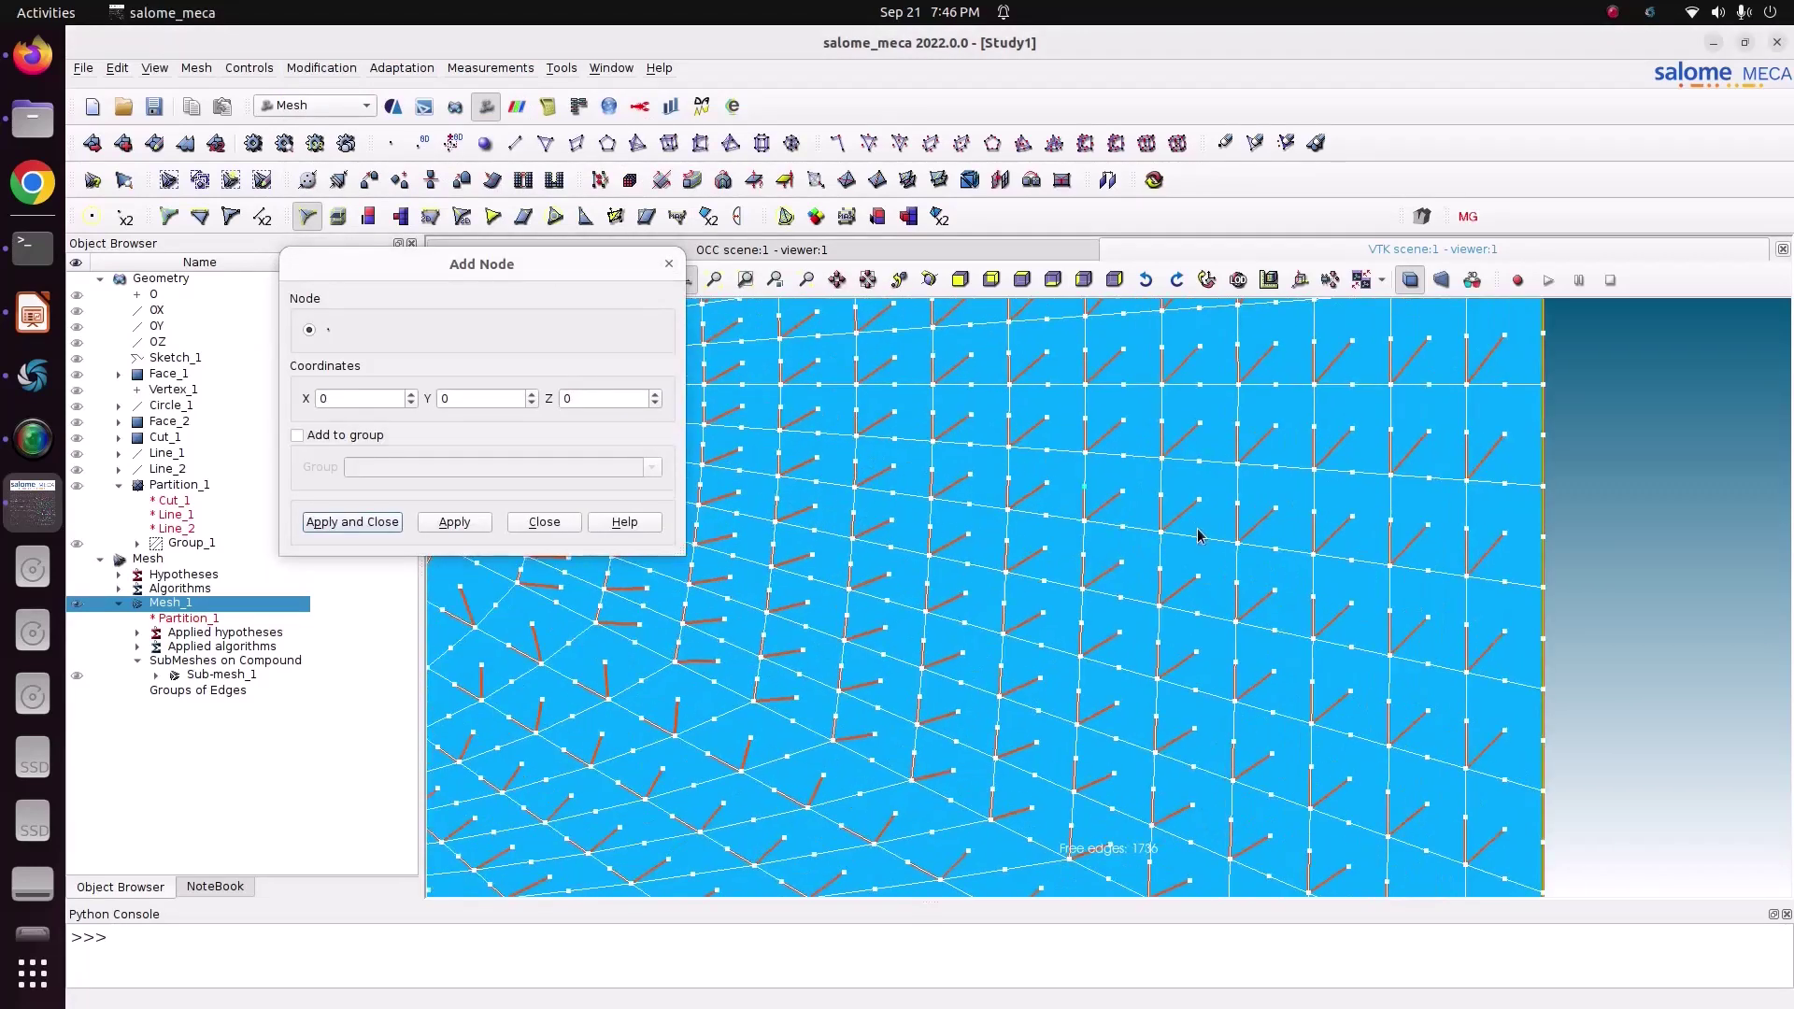
scroll(1141, 552, "down", 6)
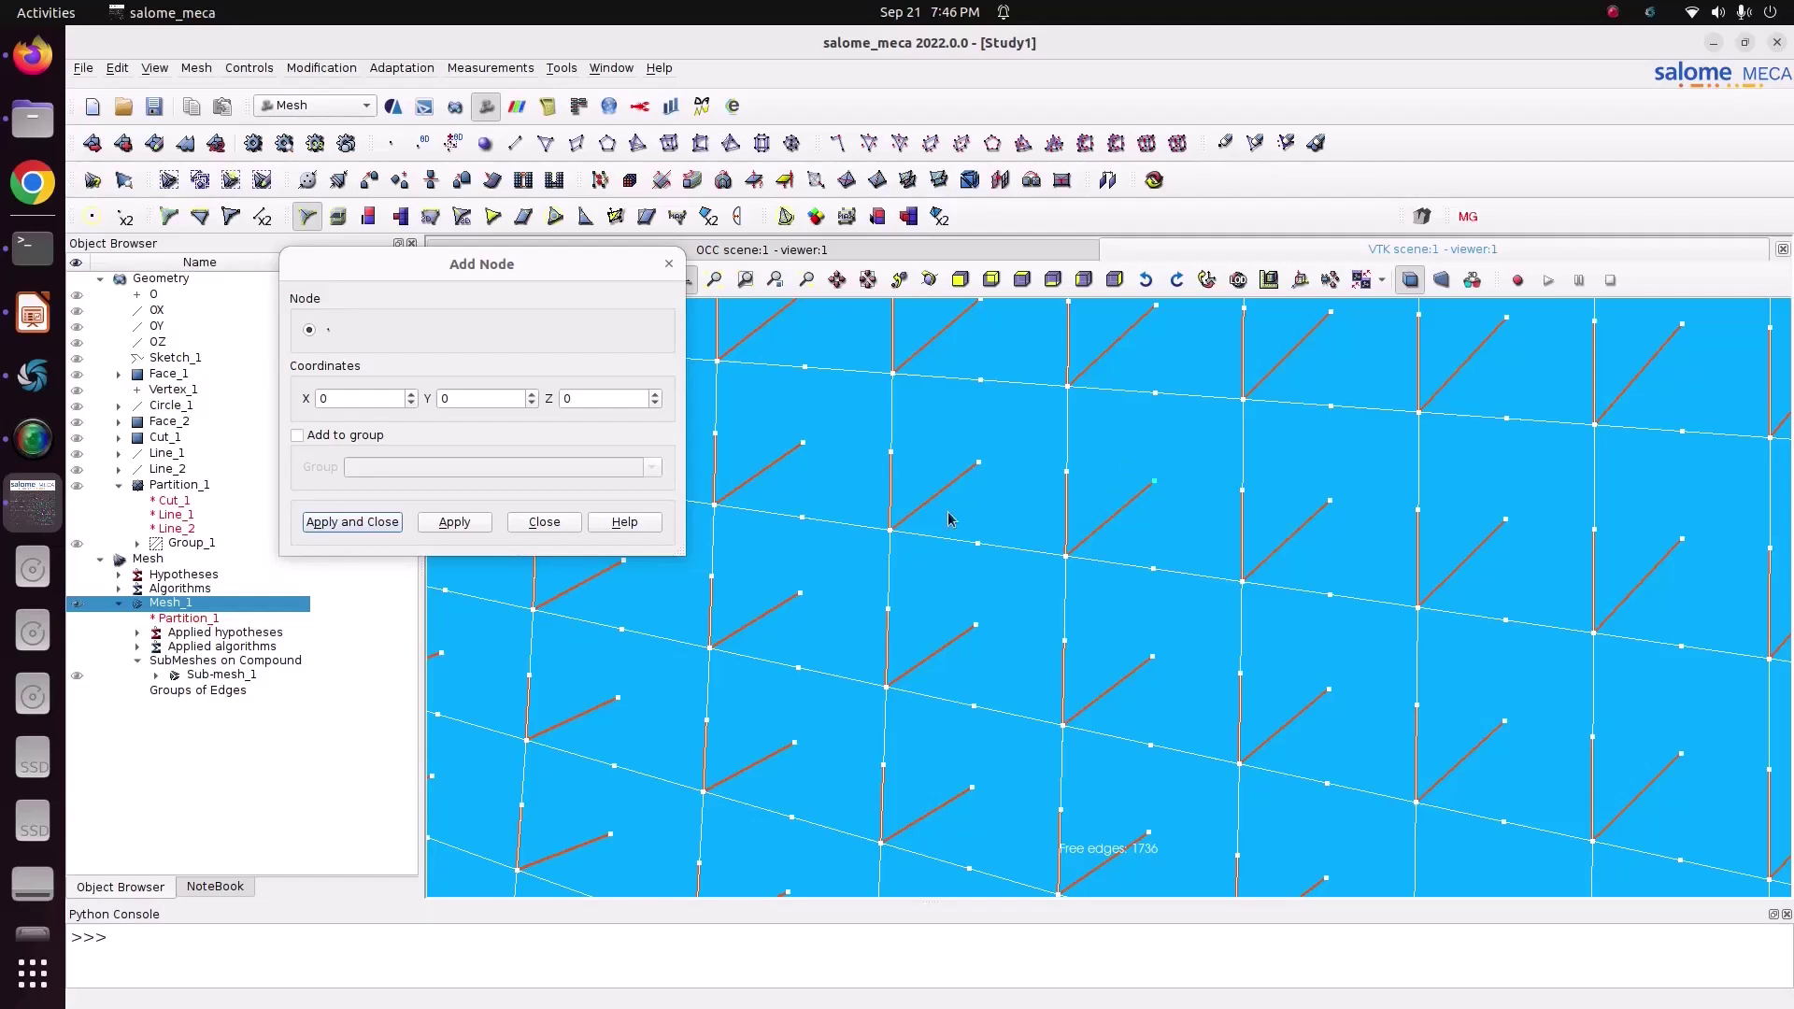
left_click(545, 522)
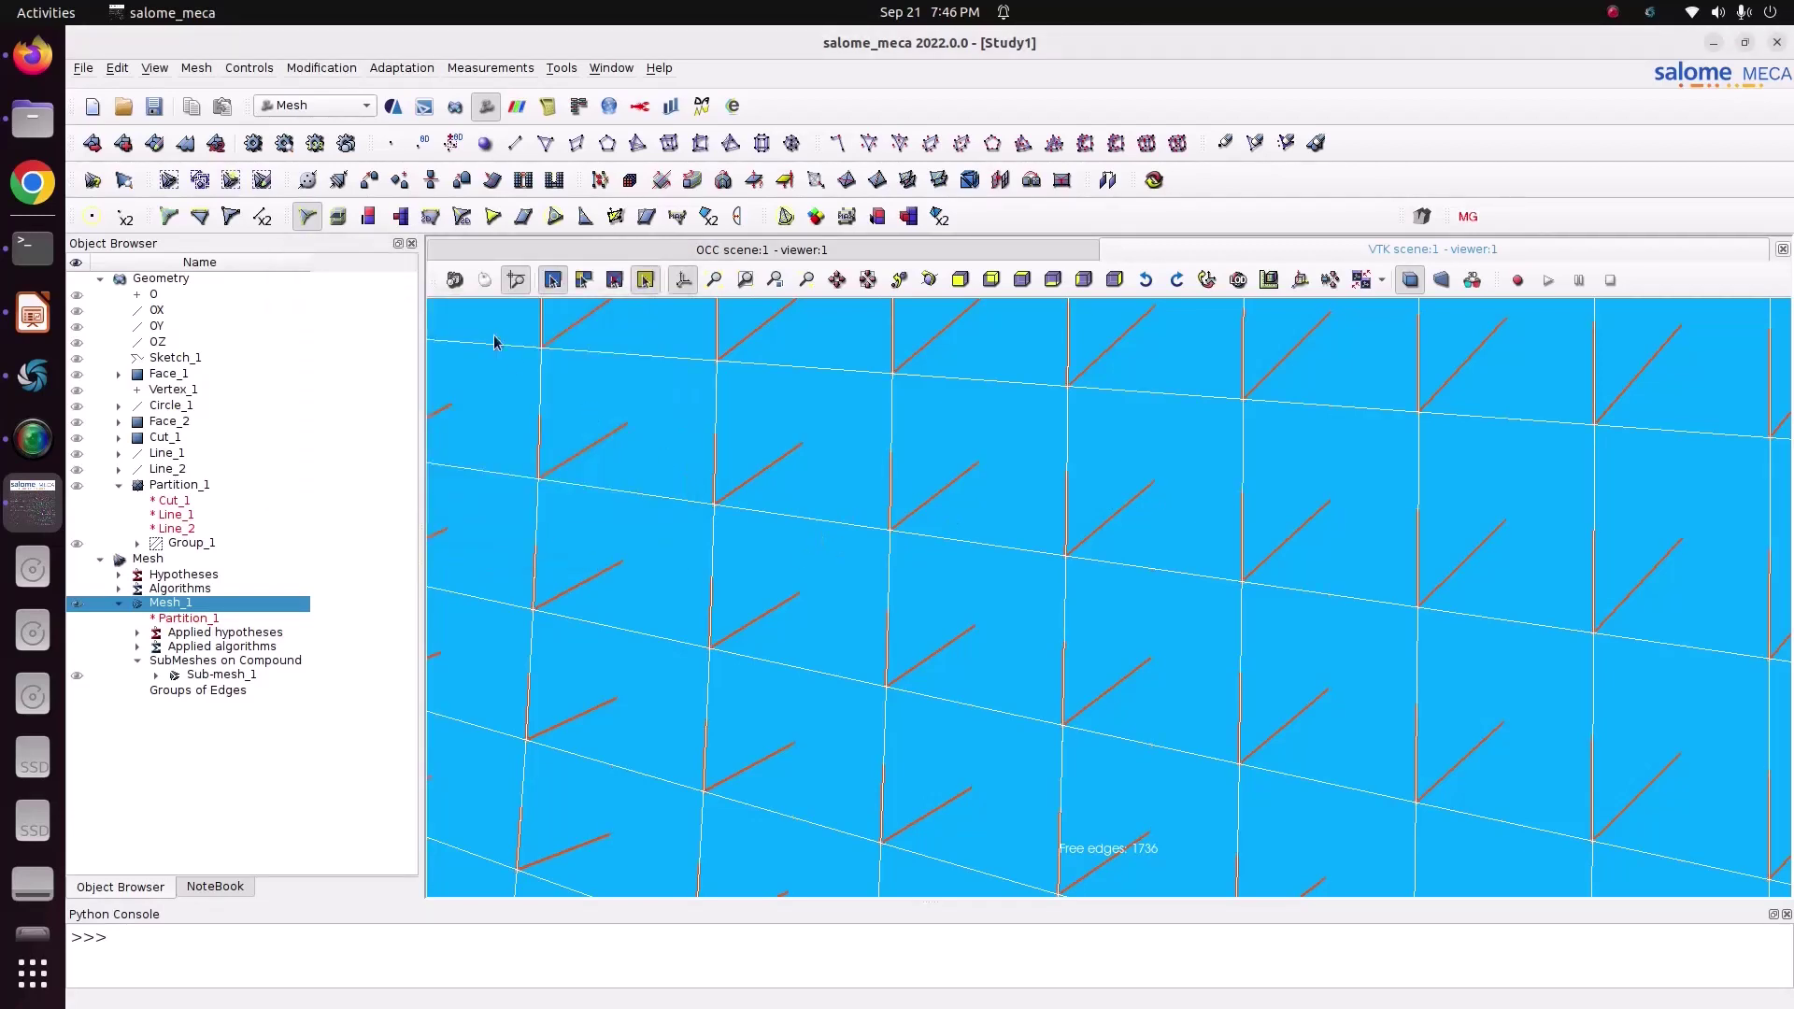
Toggle the Free Faces control, return to Free Edges, and zoom out to fit the whole plate
left_click(340, 216)
left_click(308, 216)
scroll(956, 564, "down", 5)
scroll(957, 564, "down", 8)
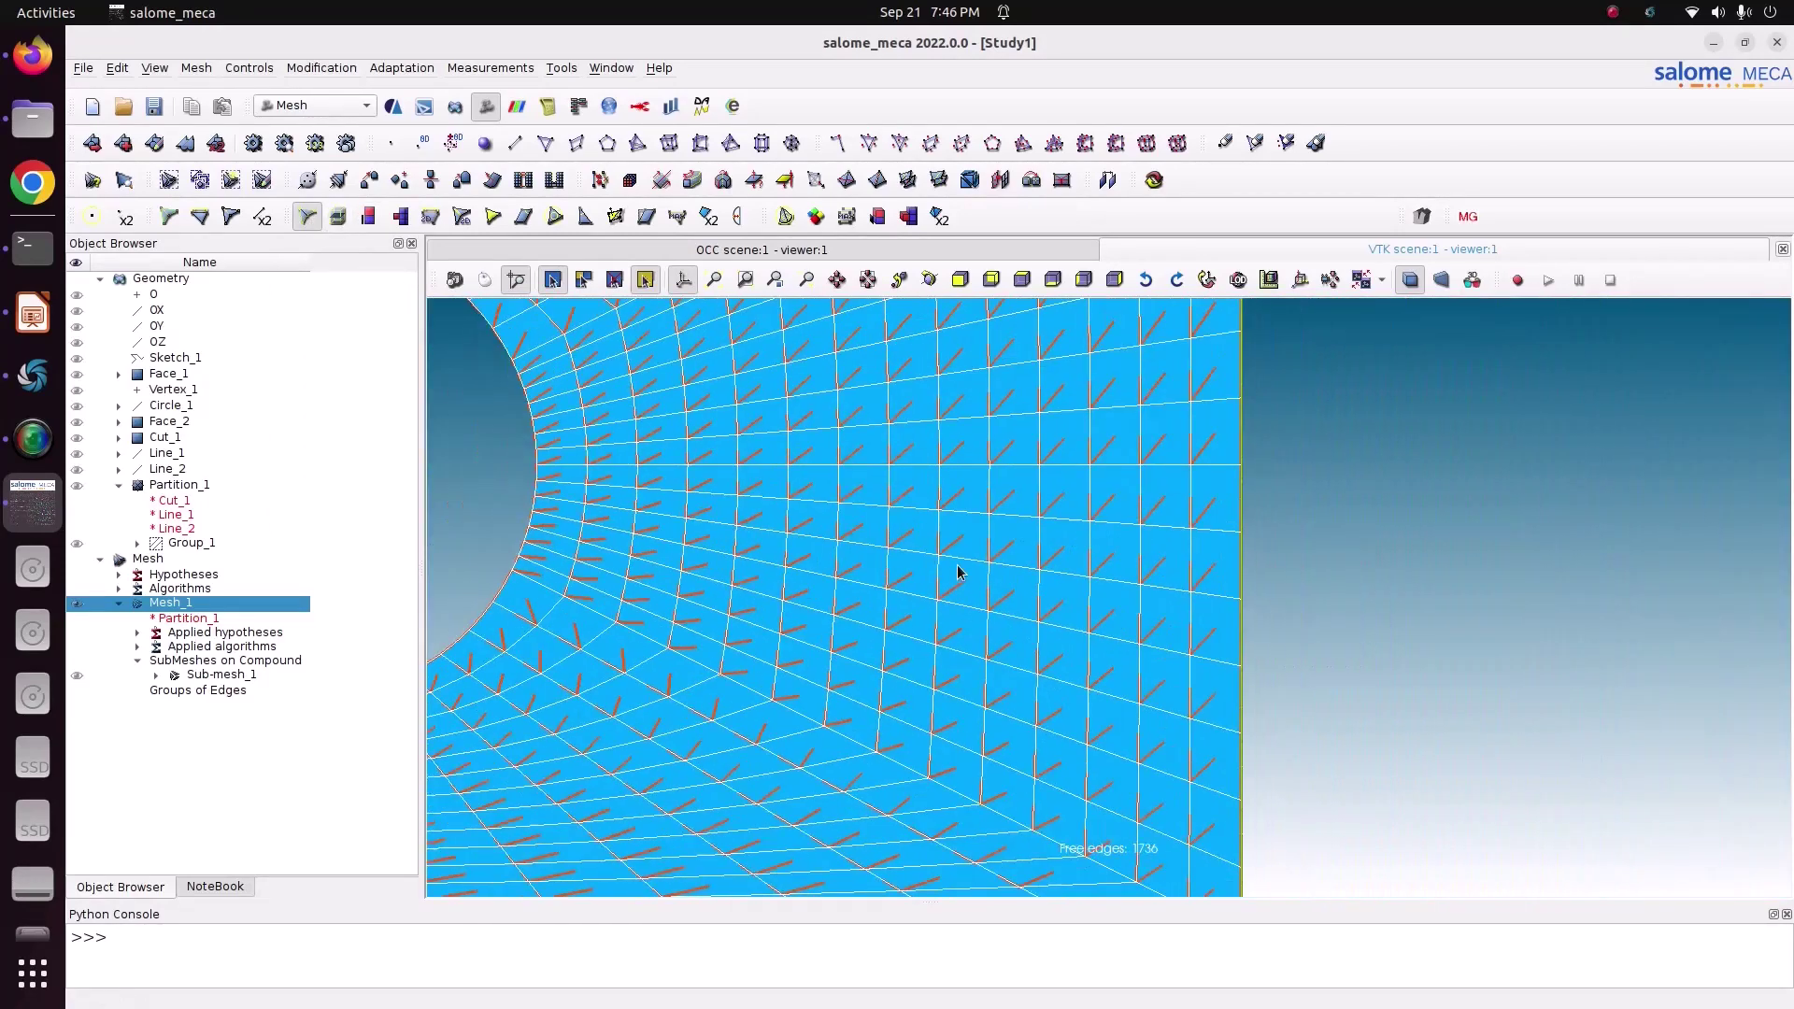
Clear and recompute Mesh_1 into 840 nodes and 784 linear quadrangles, then zoom near the hole
right_click(174, 603)
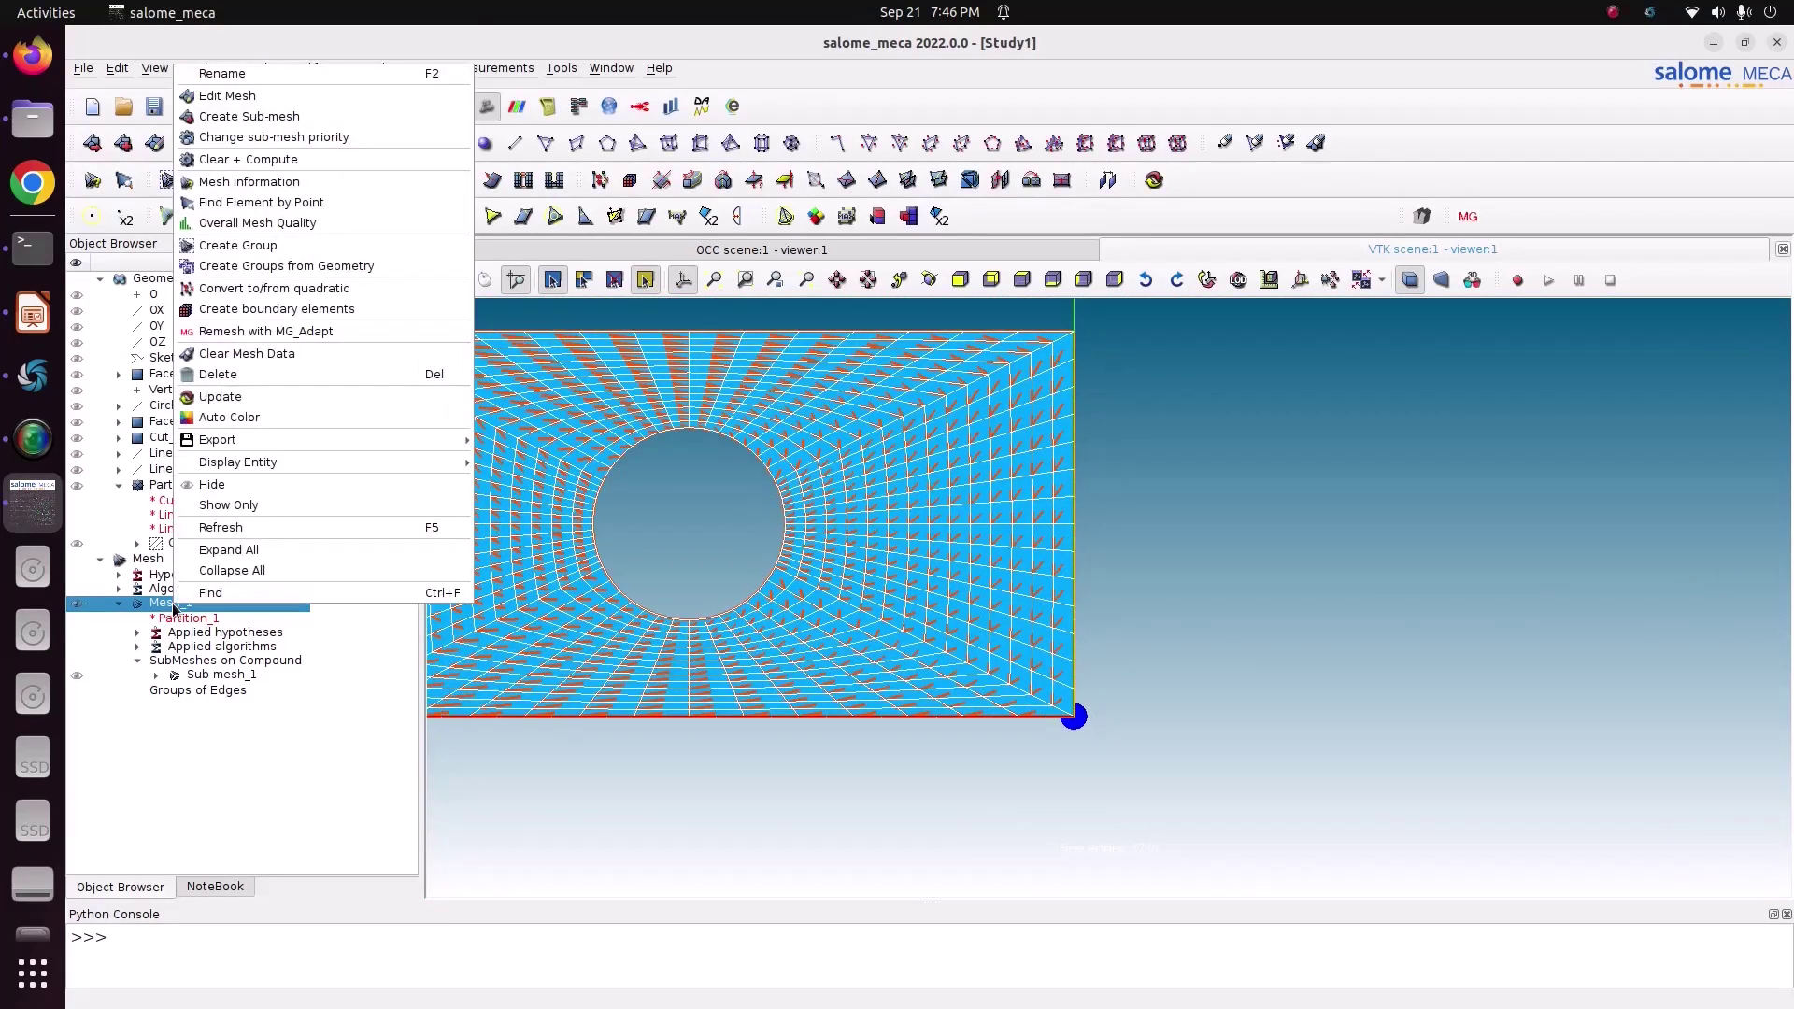
left_click(266, 159)
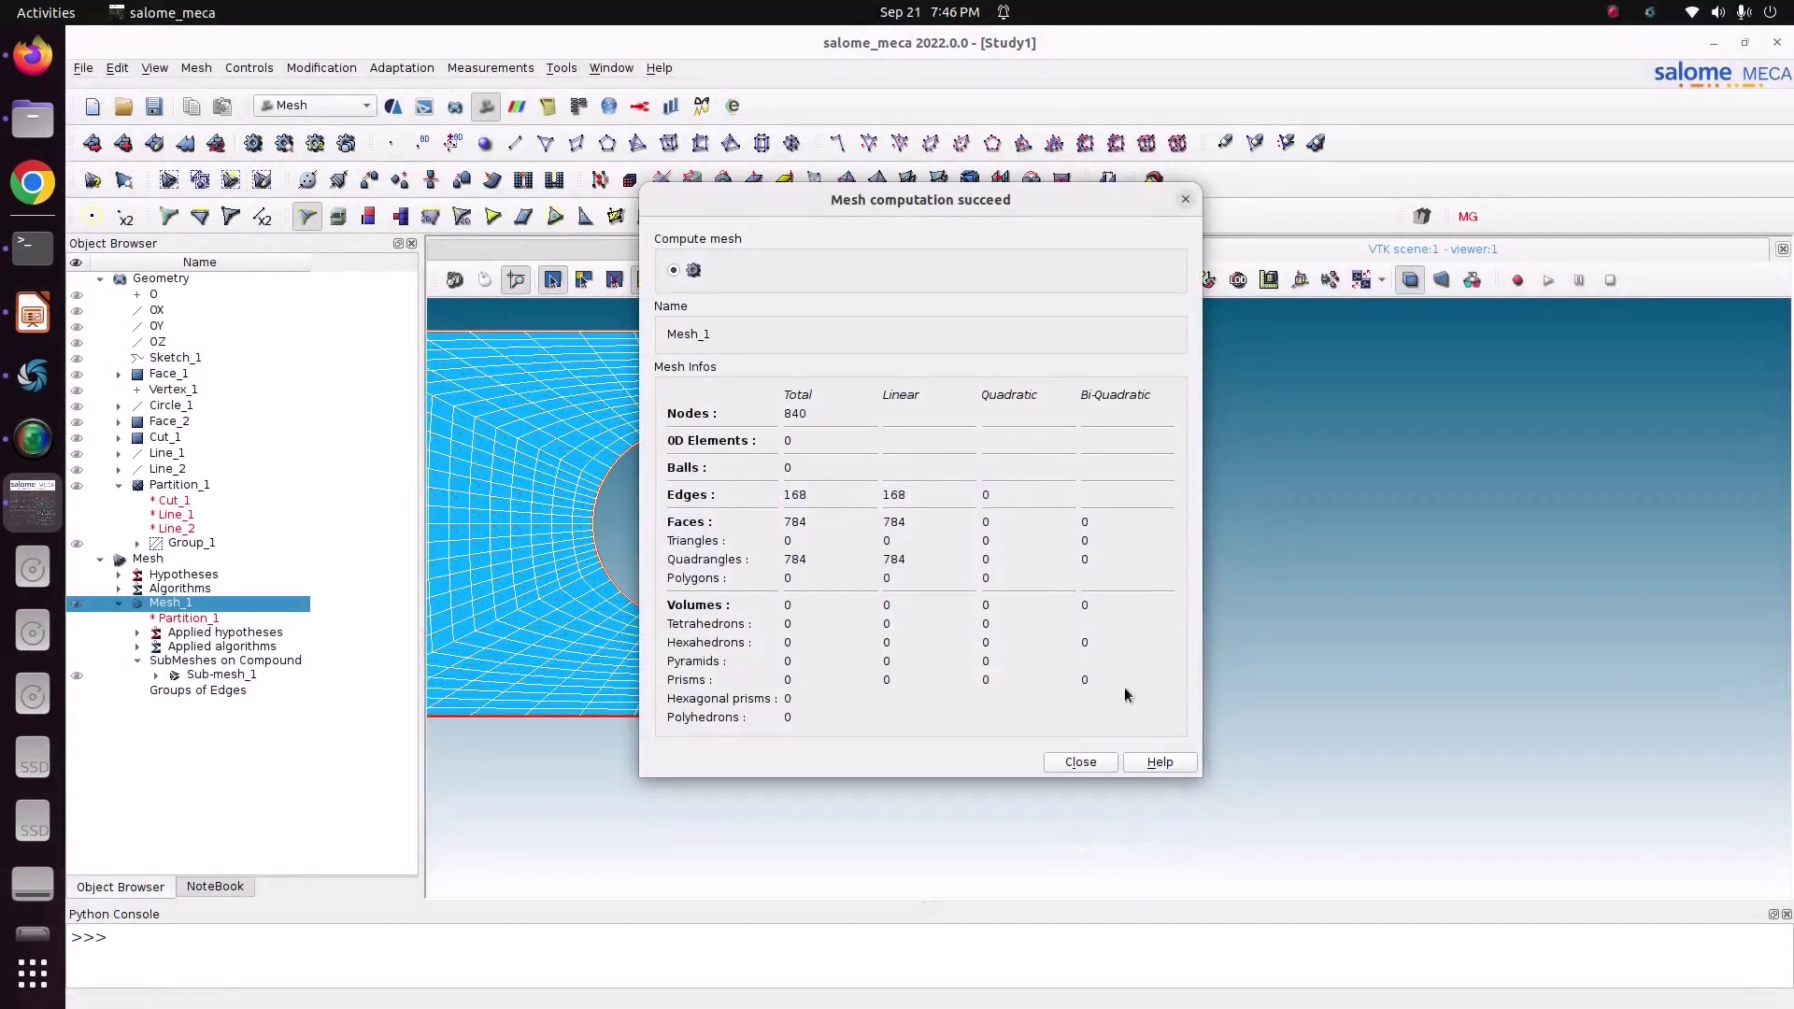
left_click(1081, 762)
scroll(706, 659, "up", 3)
scroll(706, 663, "up", 3)
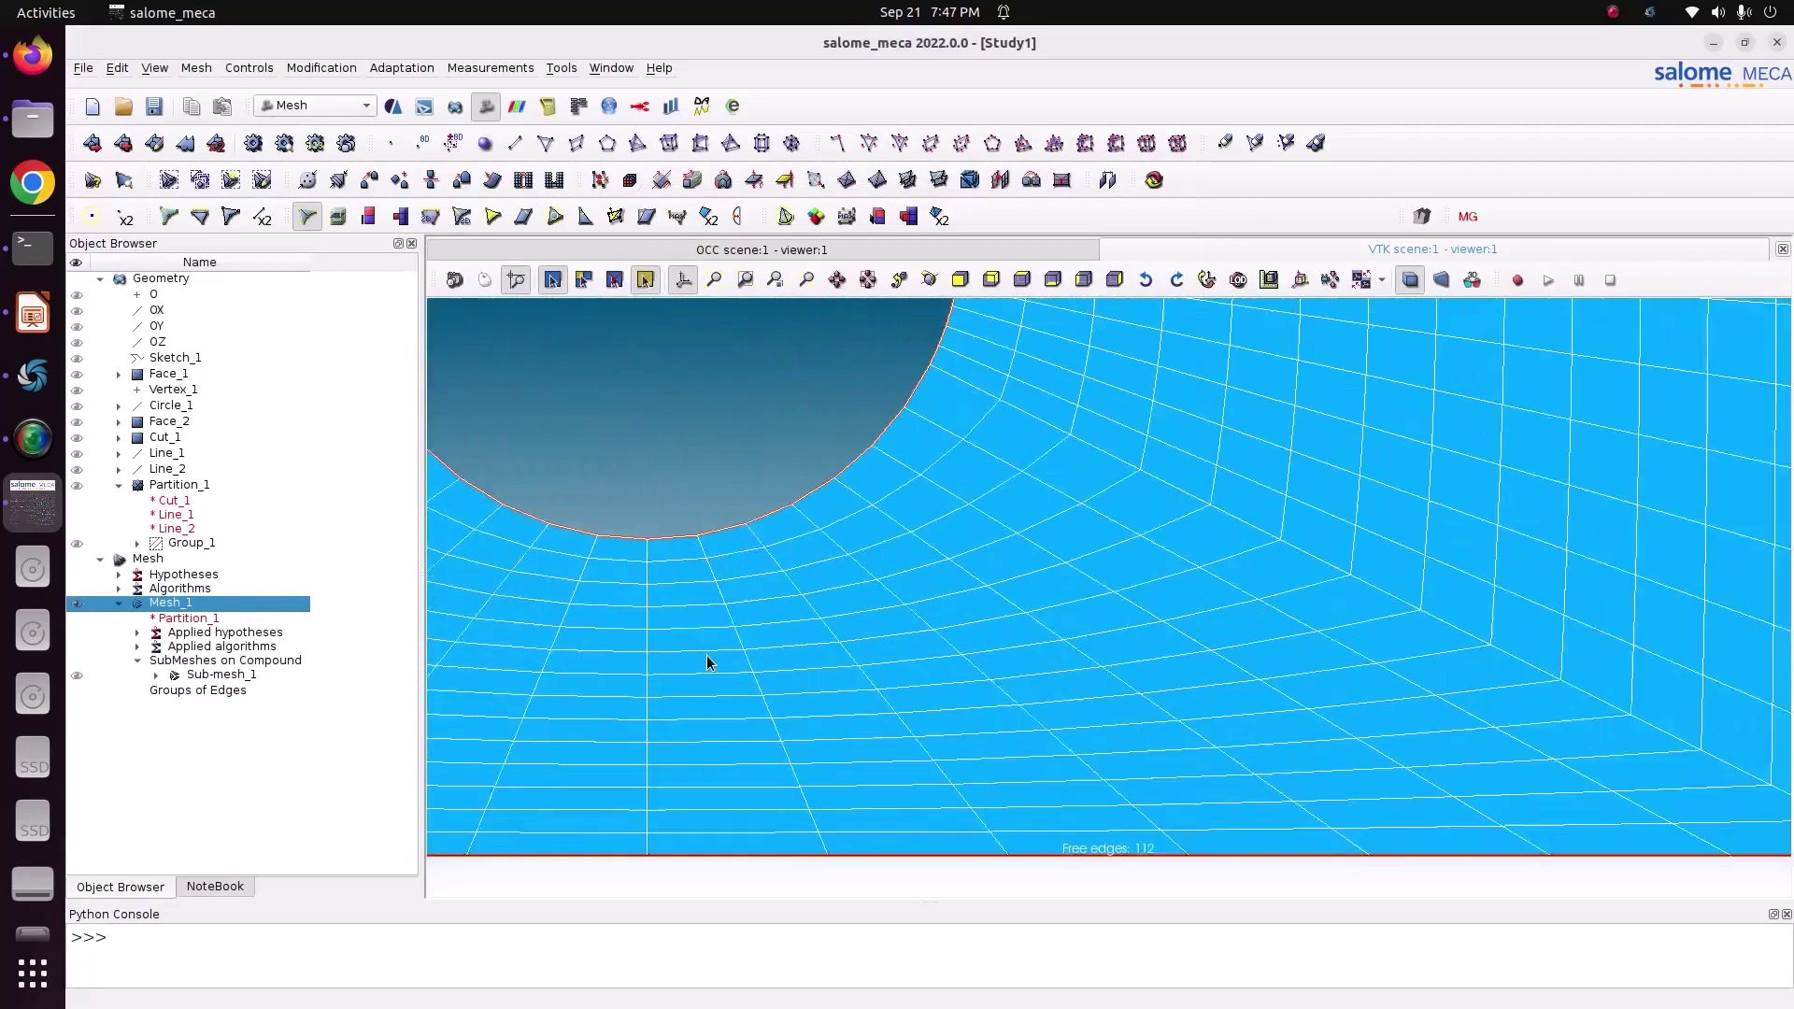
Reapply Convert to quadratic on Mesh_1 with Medium nodes on geometry; free edges read 1736
left_click(297, 69)
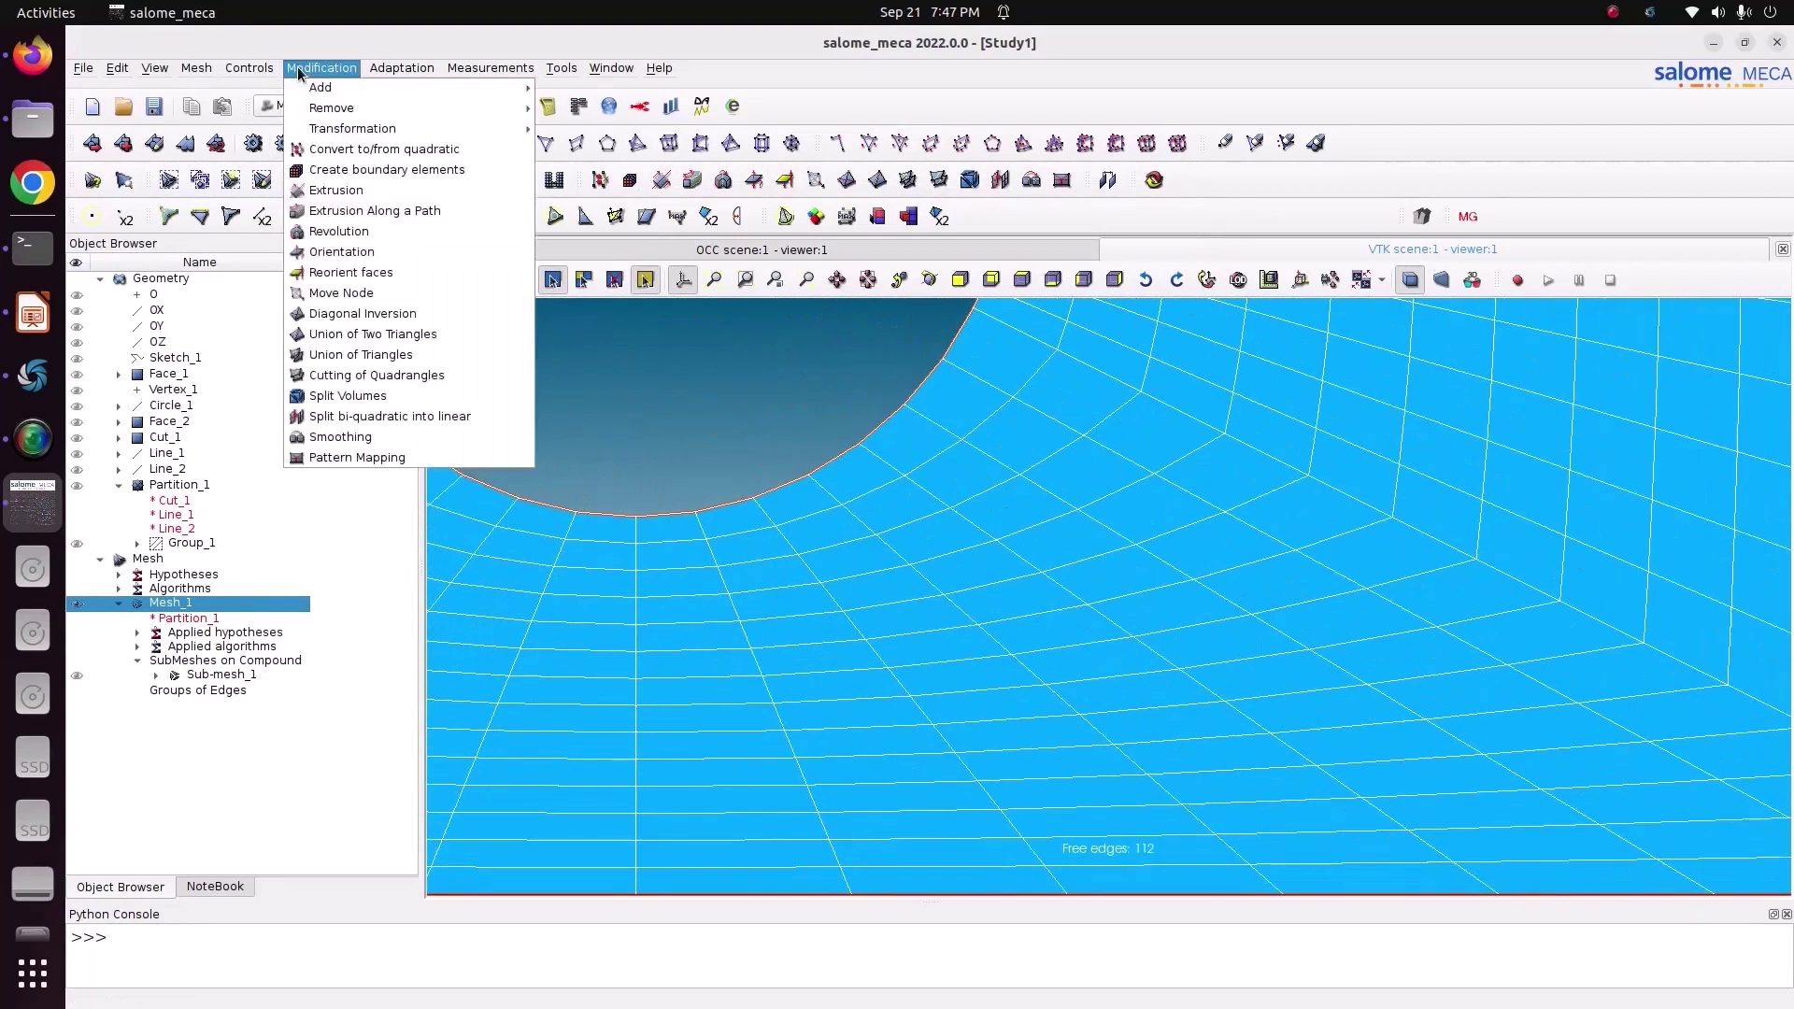
left_click(402, 148)
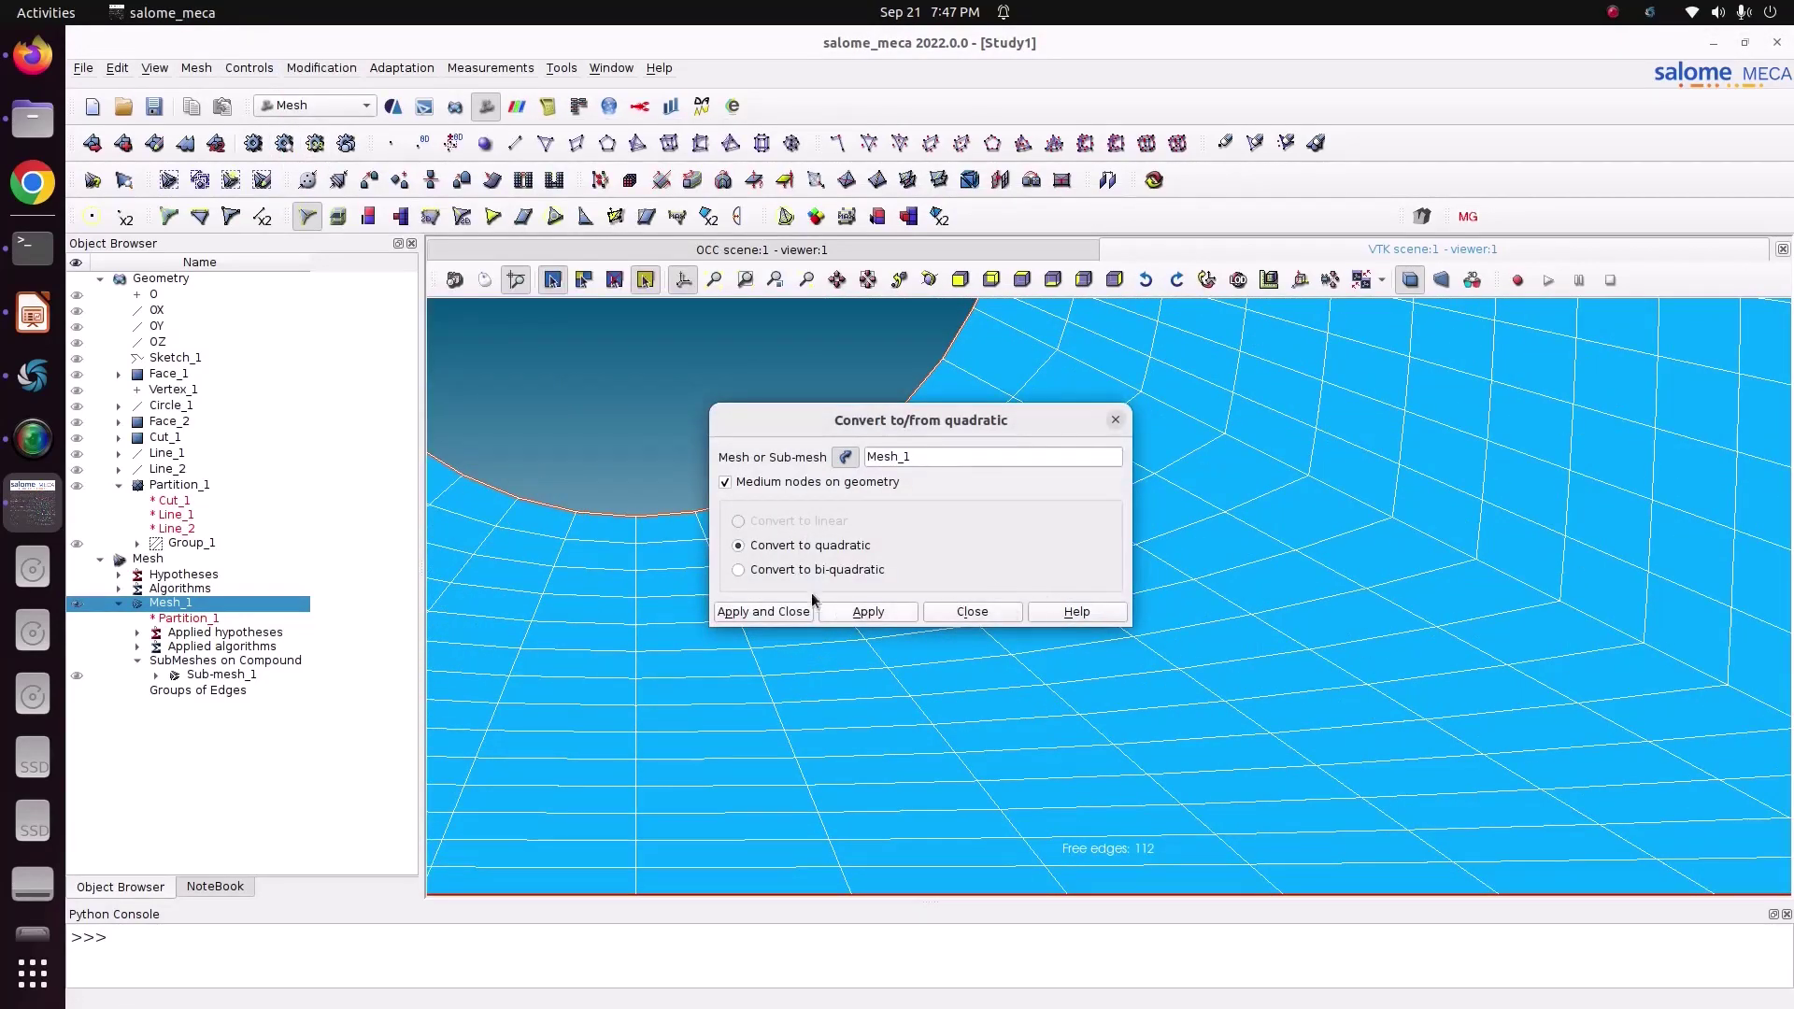
left_click(781, 609)
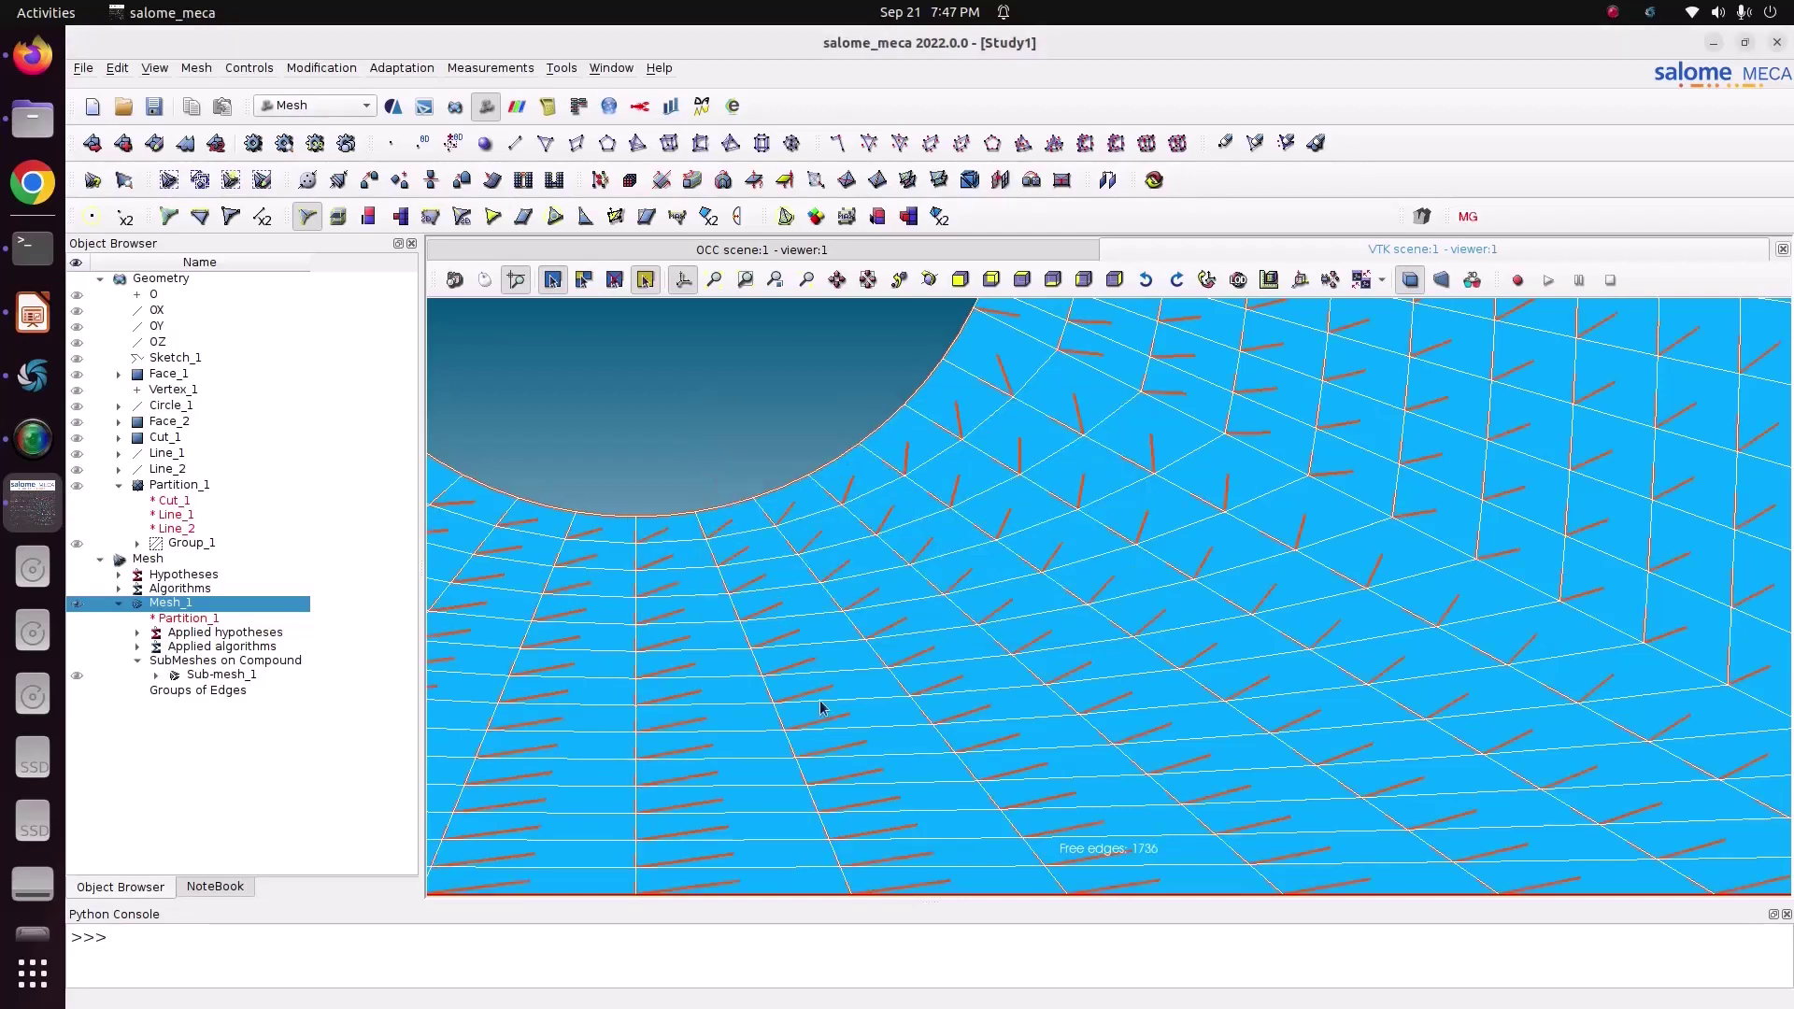
scroll(837, 732, "down", 3)
scroll(1234, 501, "up", 4)
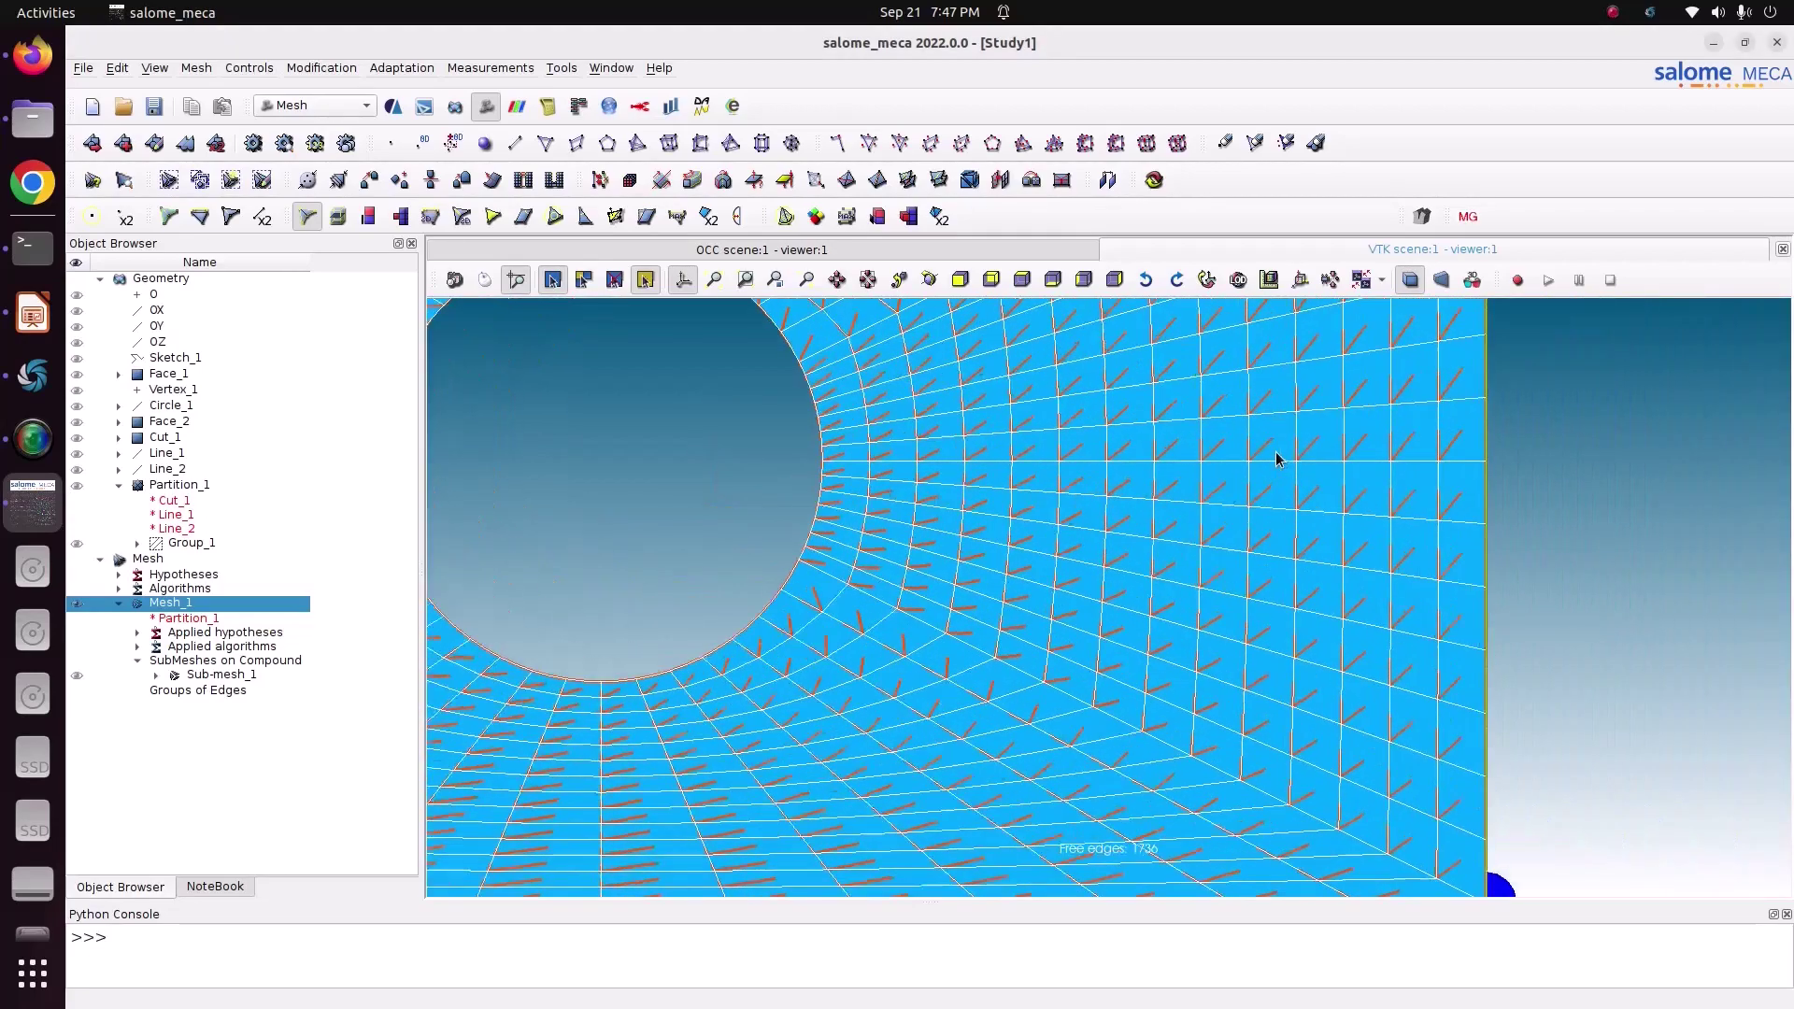
scroll(1222, 526, "up", 2)
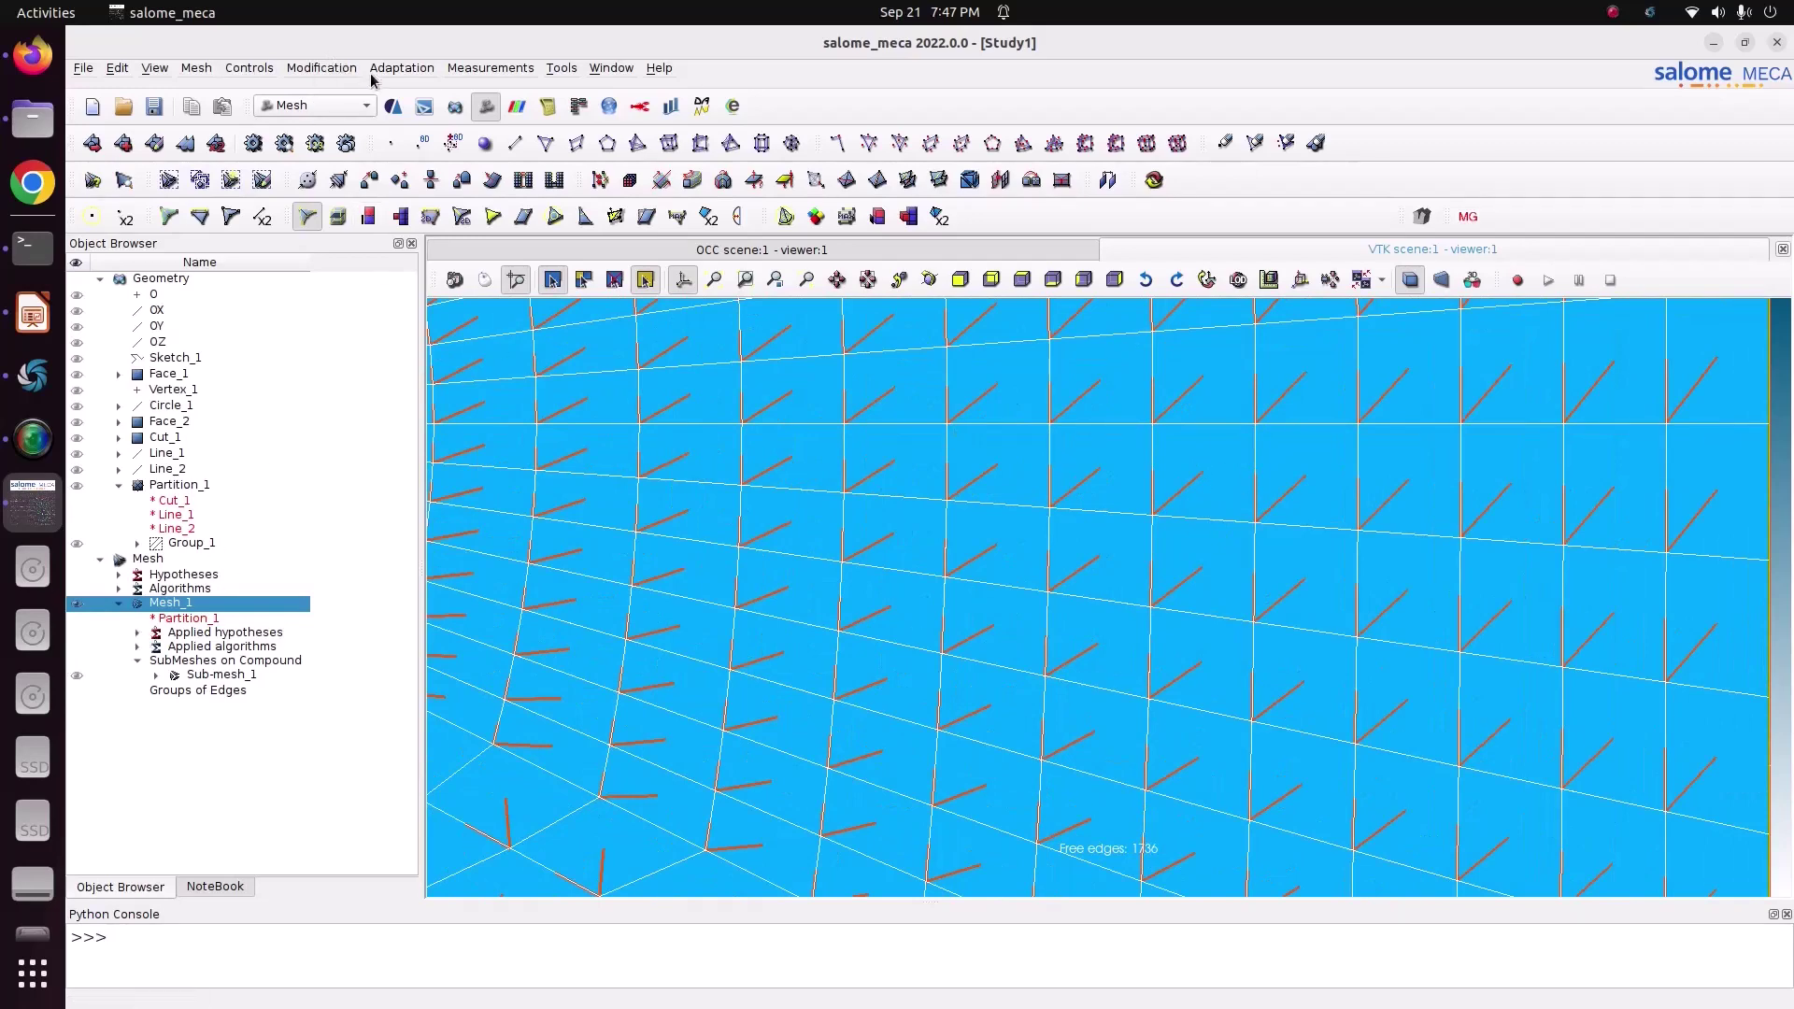
Convert Mesh_1 back to linear elements, dropping free edges from 1736 to 112
left_click(322, 67)
left_click(348, 152)
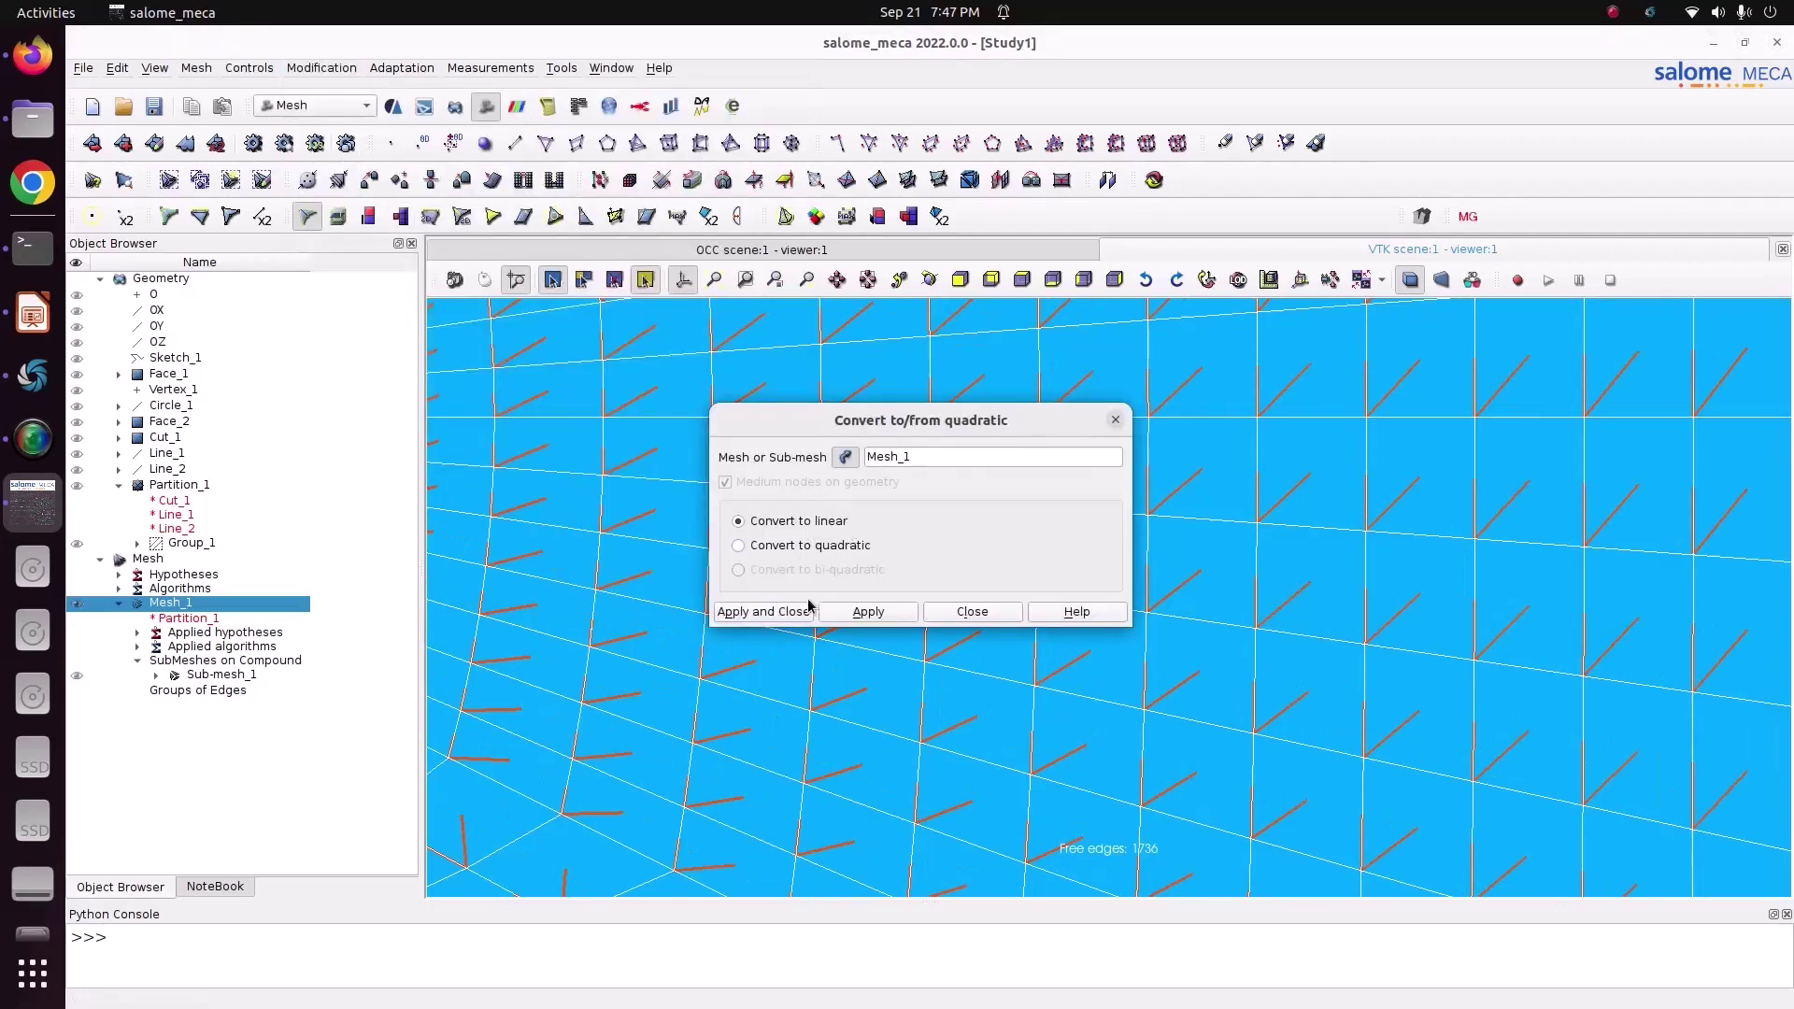
left_click(780, 614)
scroll(780, 621, "down", 1)
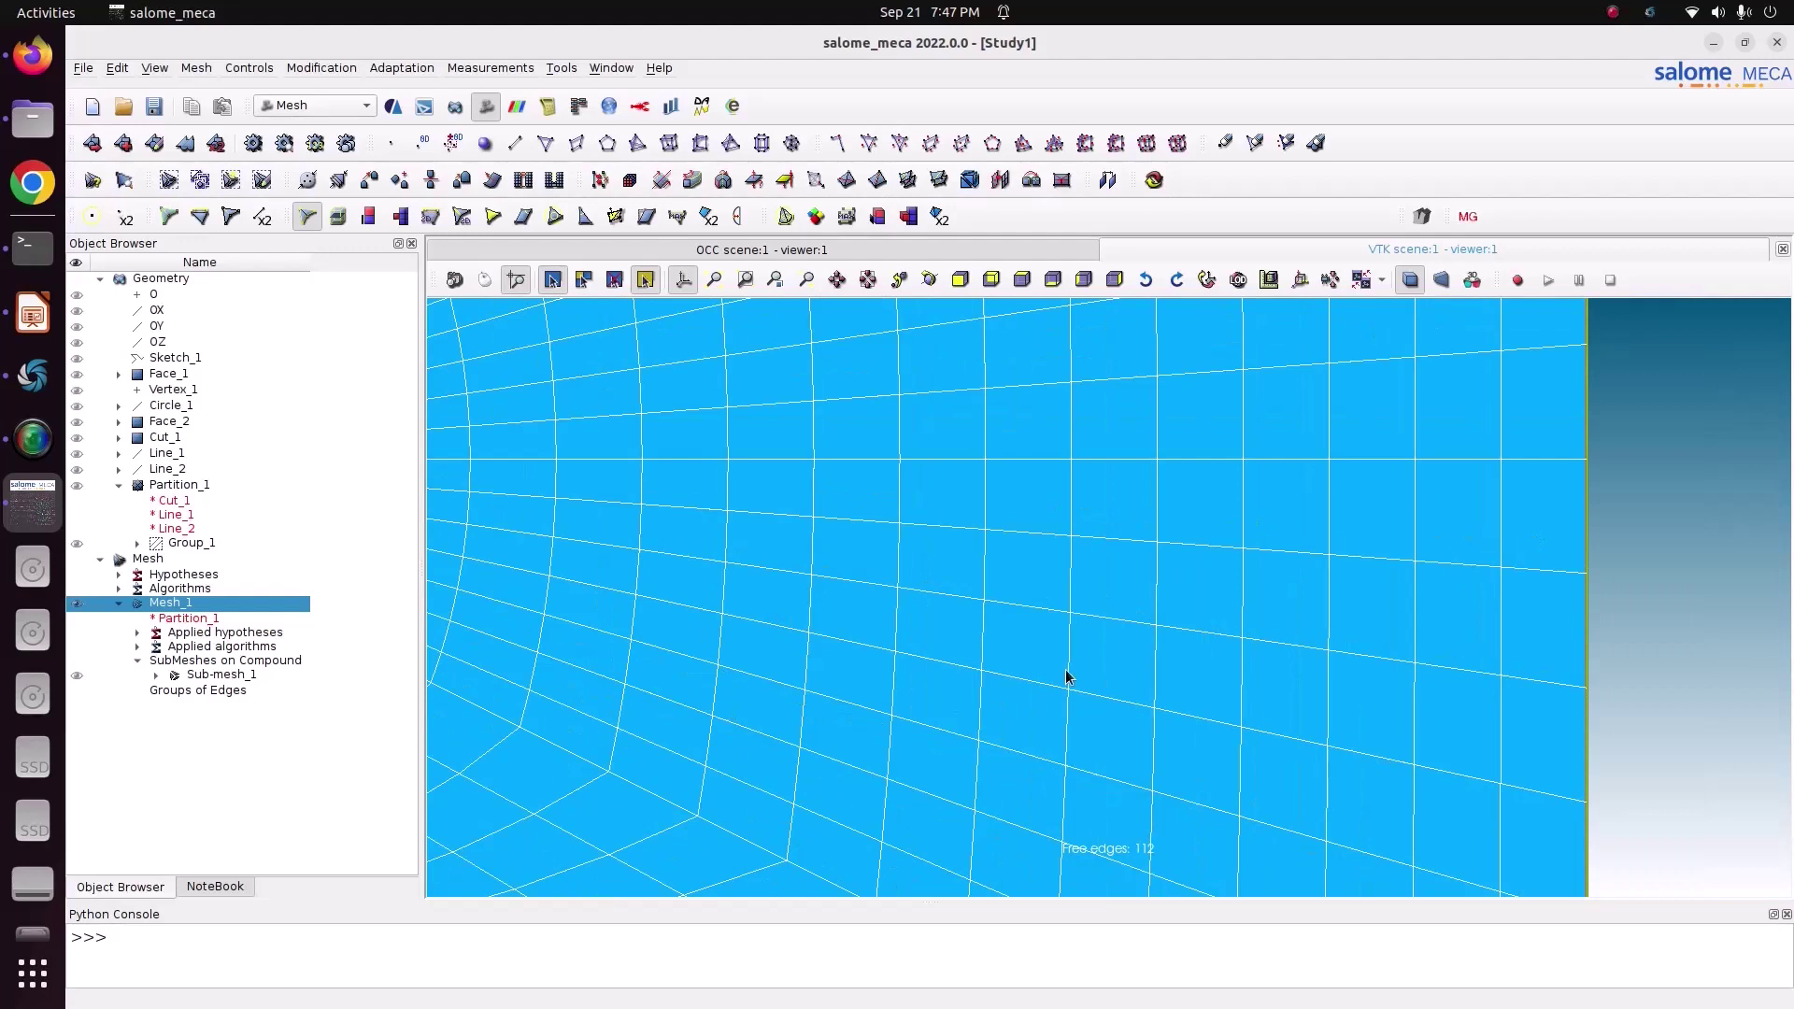
left_click(322, 68)
Open the Add Node form from Modification > Add, then close it without adding a node
mouse_move(325, 90)
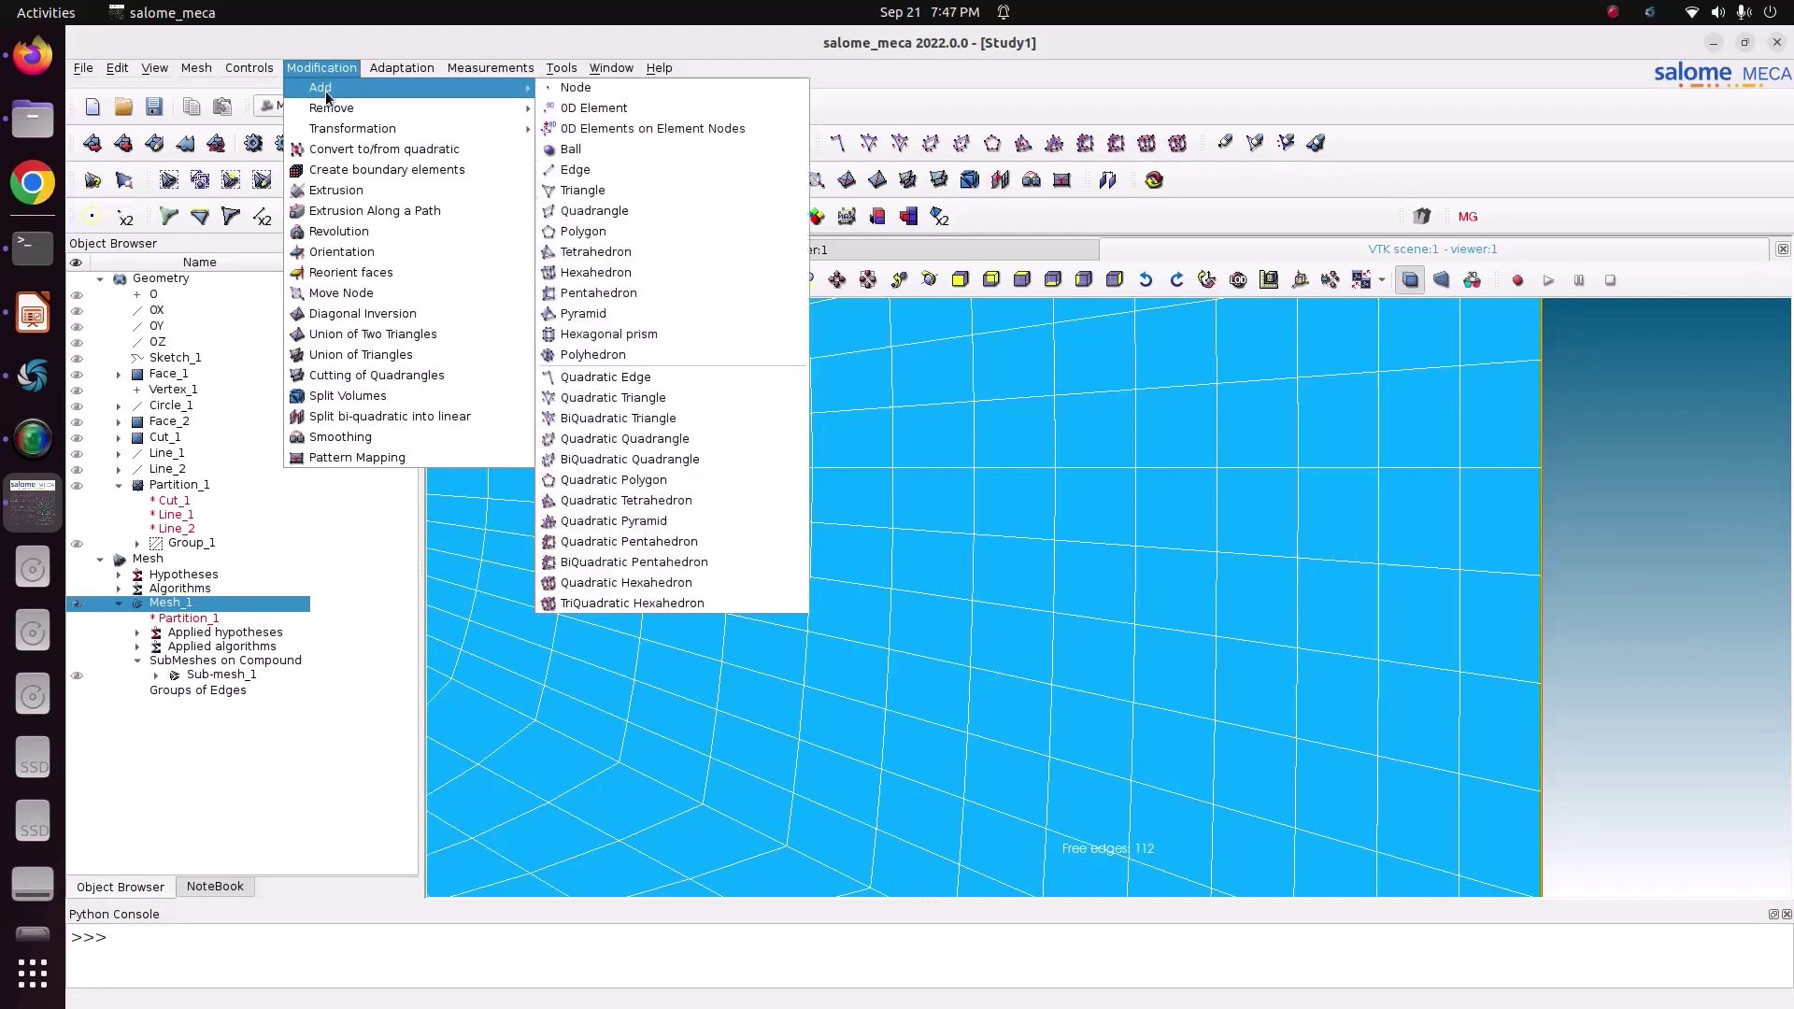
left_click(591, 88)
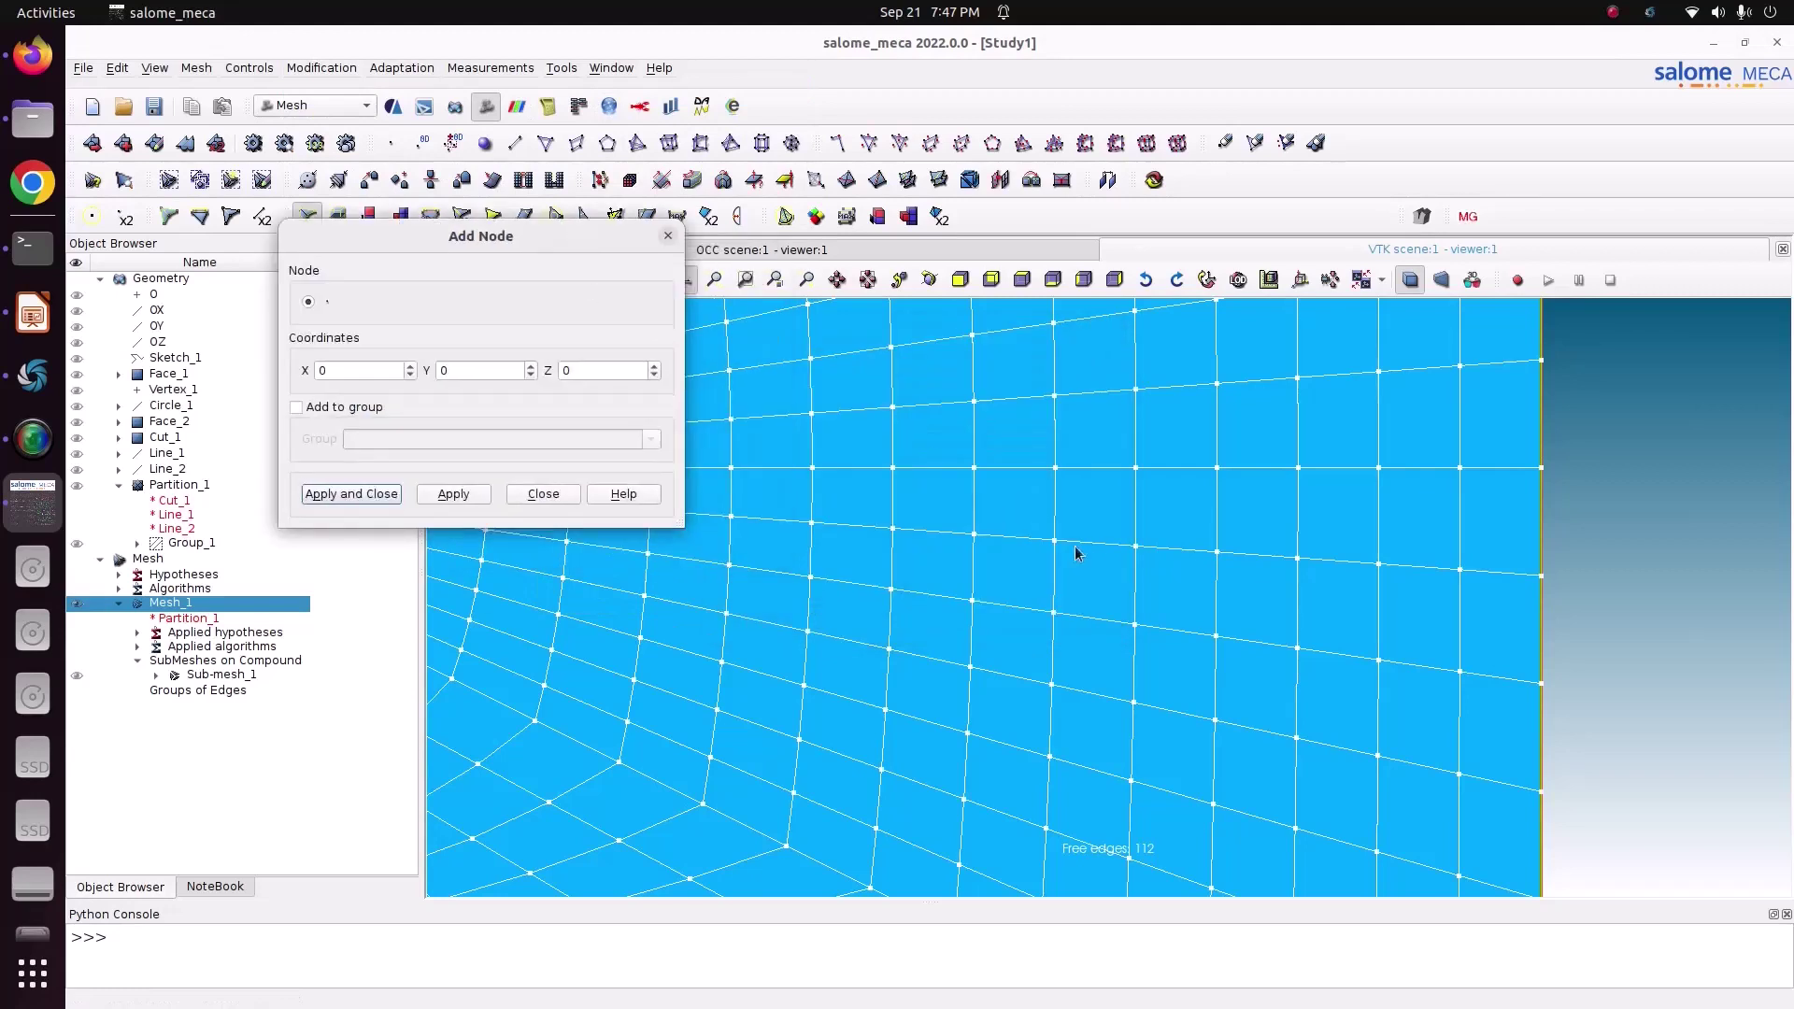
scroll(1099, 586, "up", 3)
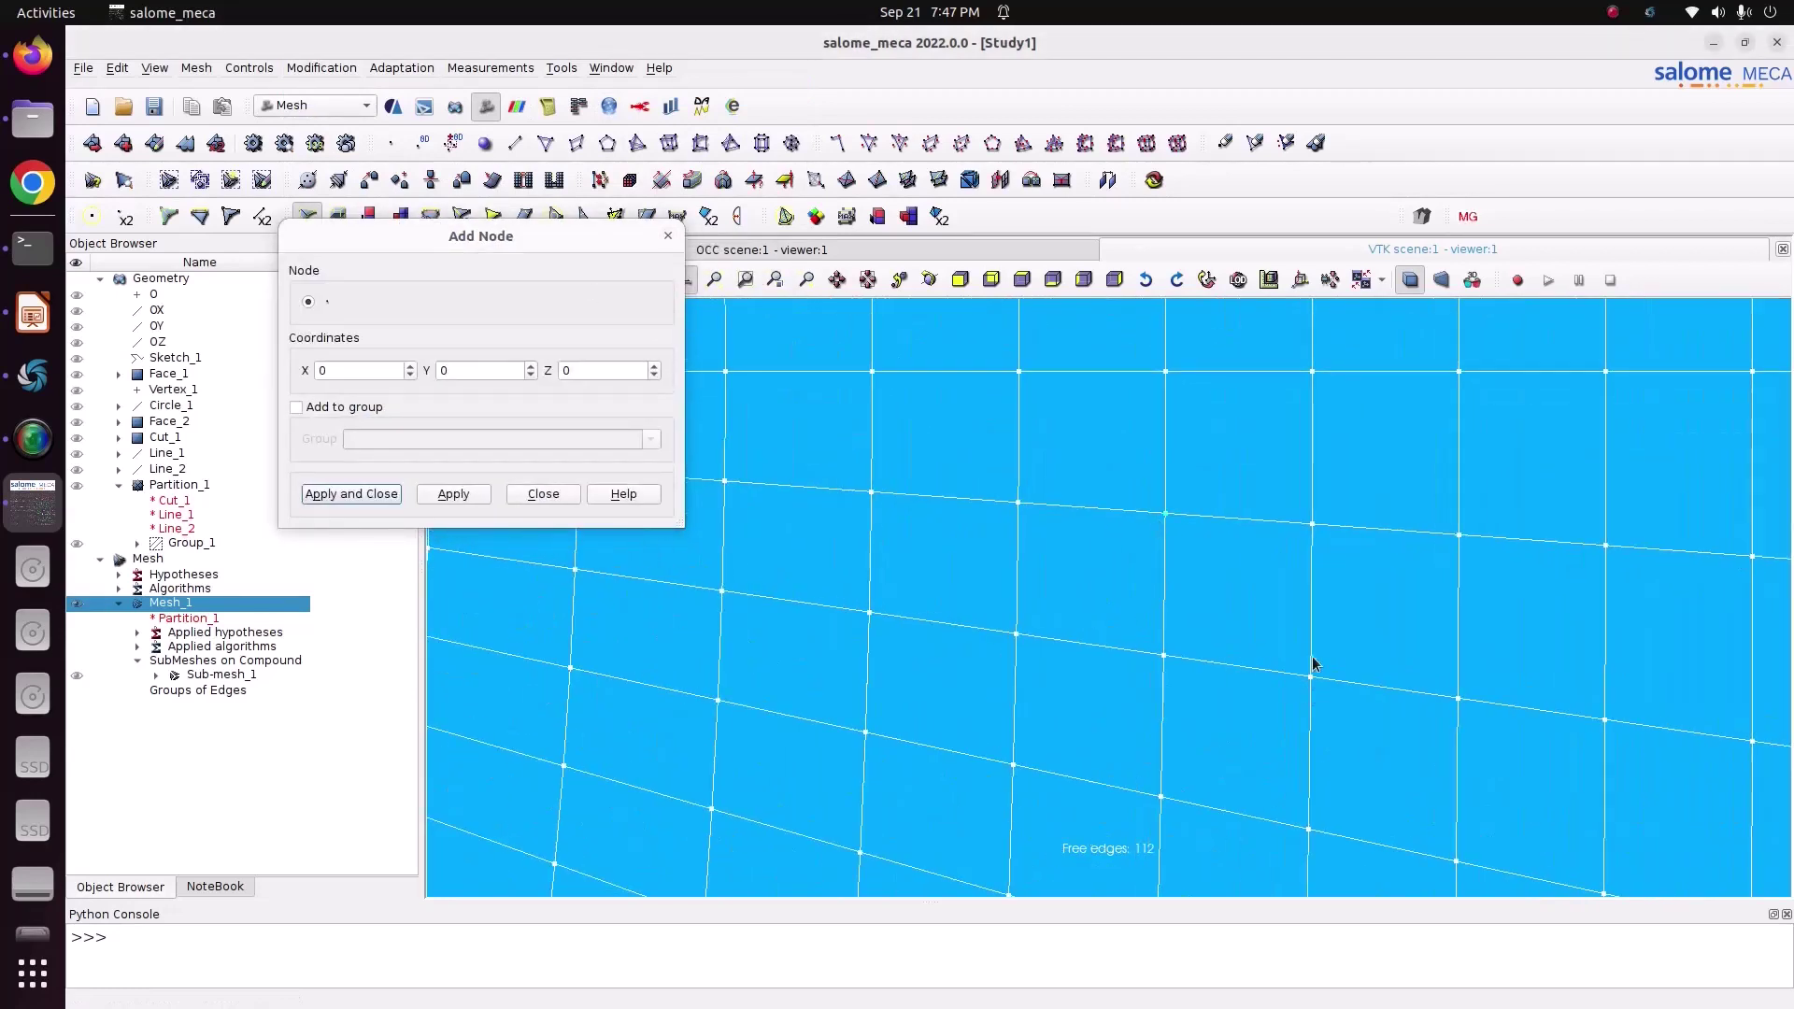
left_click(540, 494)
scroll(664, 654, "down", 4)
Zoom to the full plate with its central hole, deselect the mesh, and open Modification
scroll(664, 654, "down", 5)
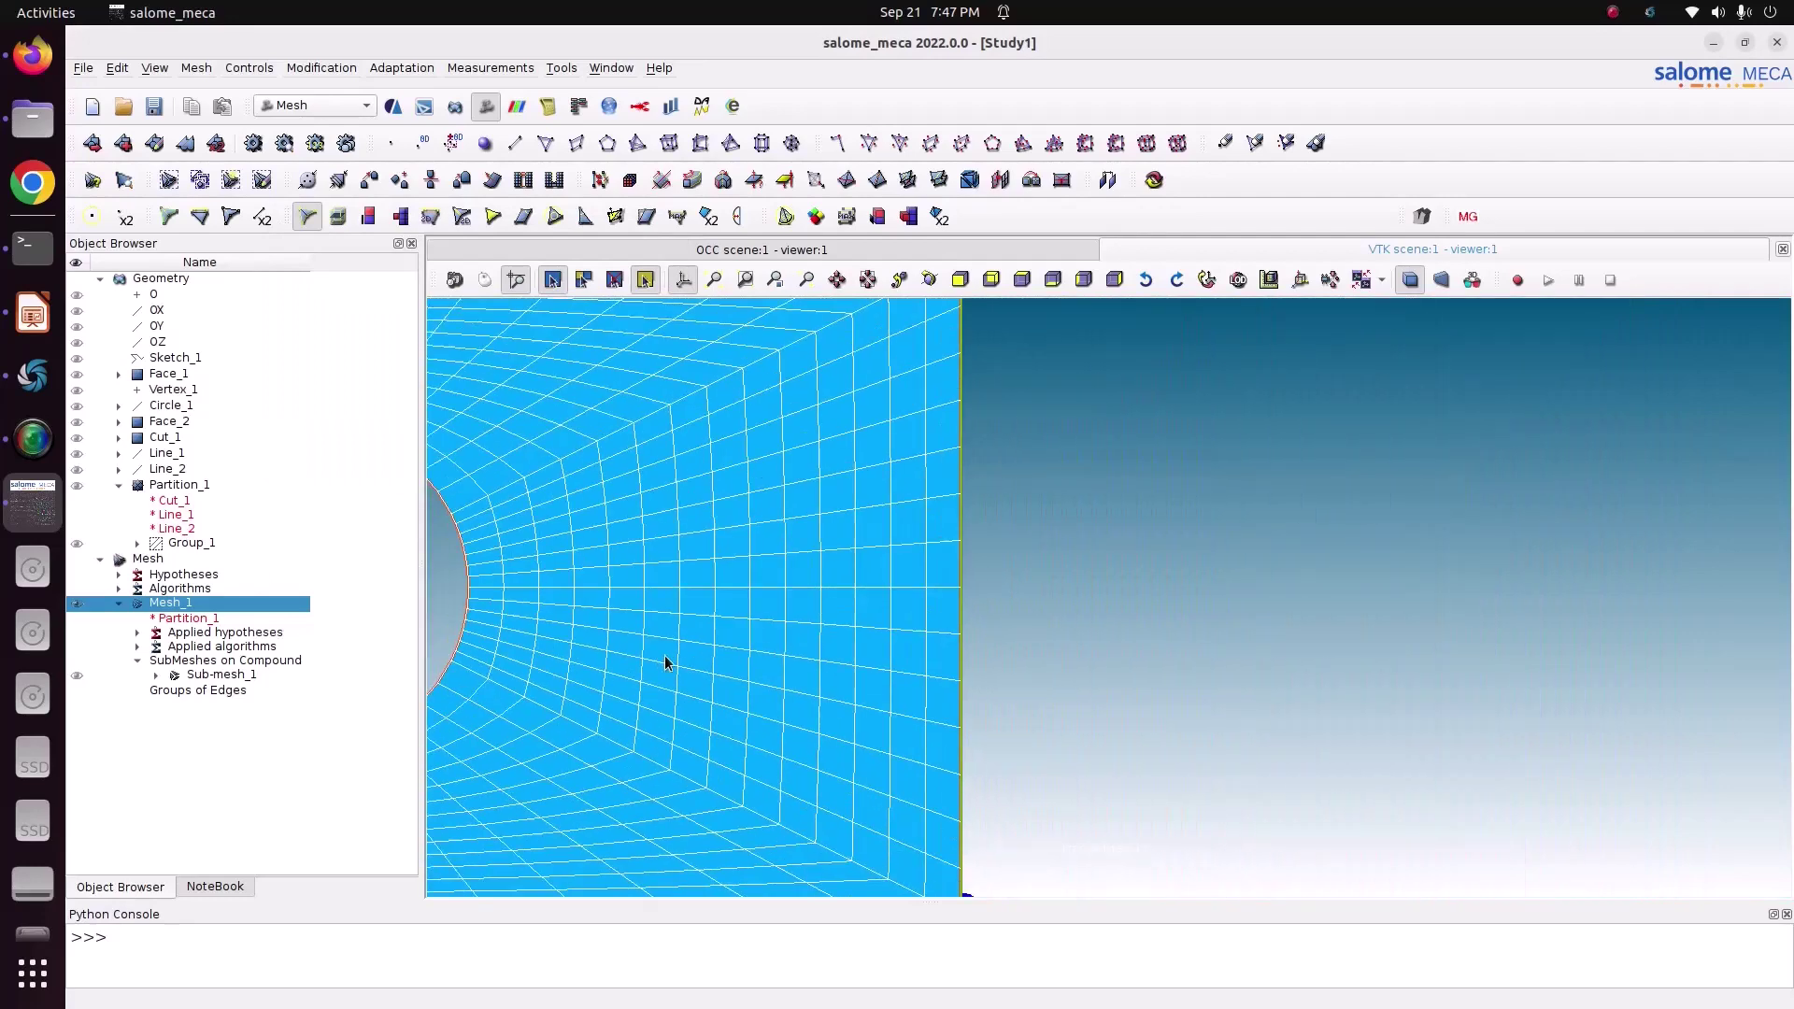
scroll(1099, 883, "down", 2)
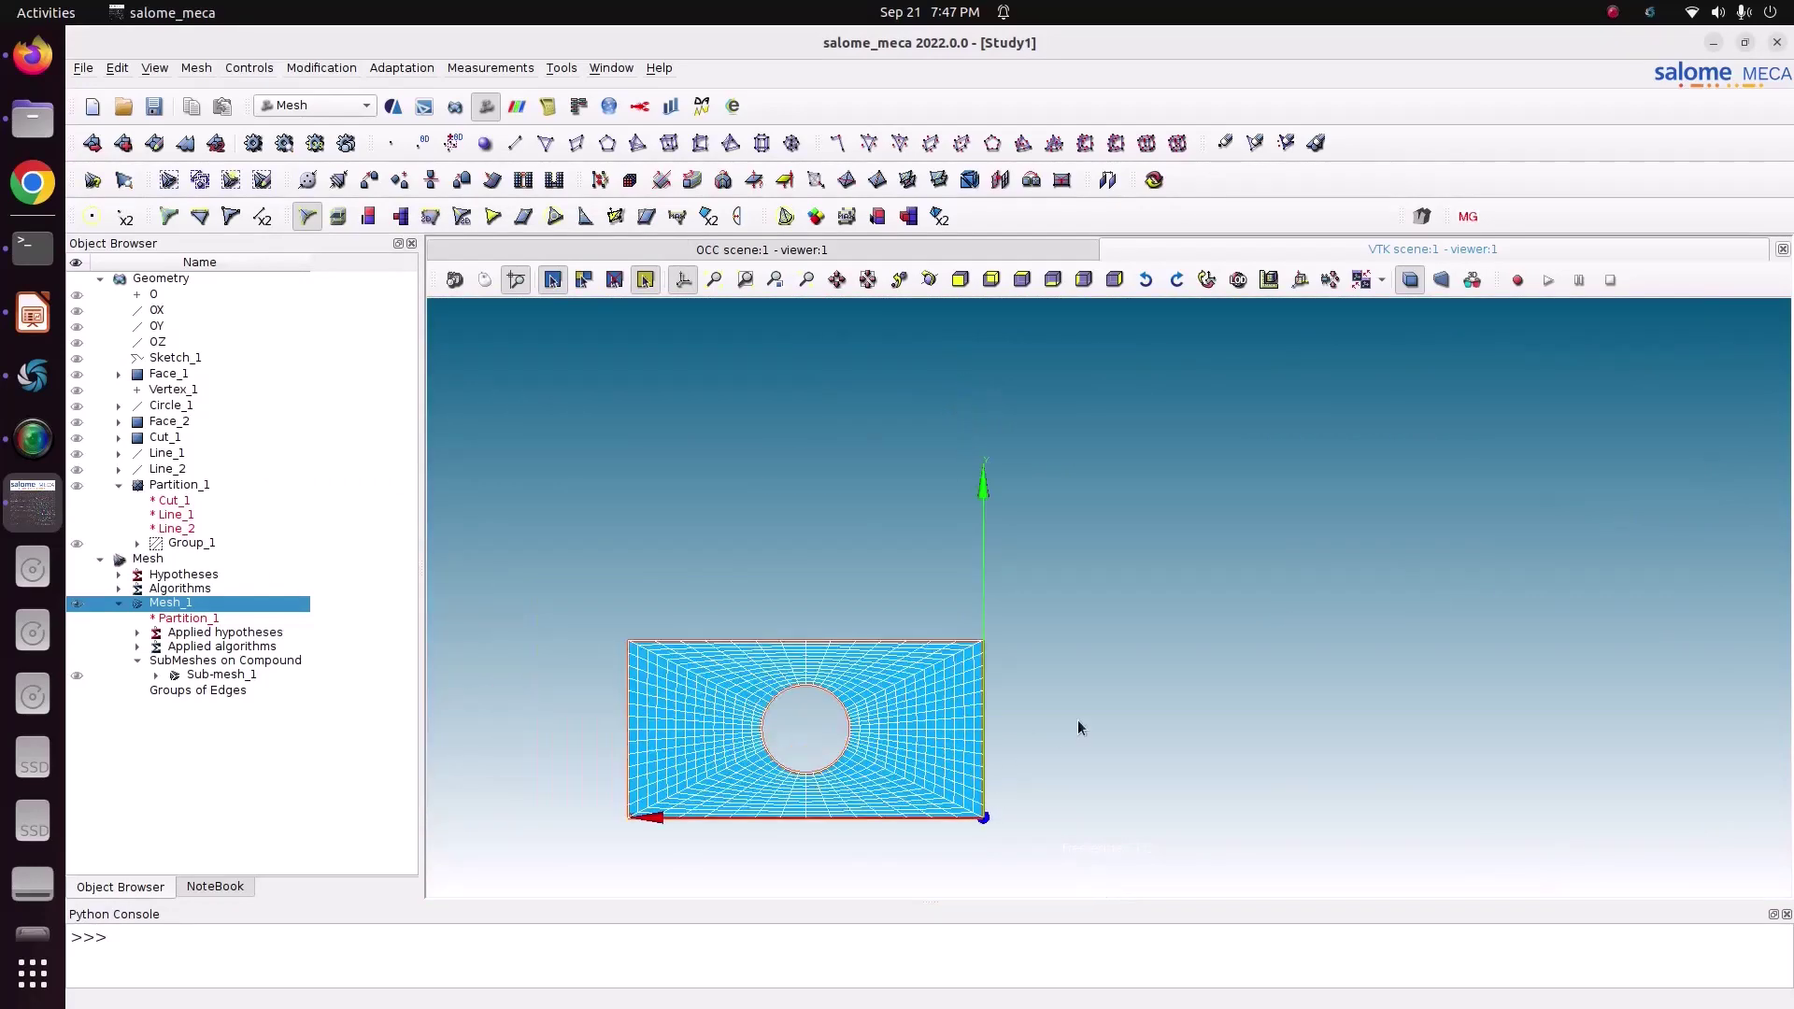
left_click(1061, 762)
scroll(723, 864, "up", 5)
scroll(723, 864, "up", 1)
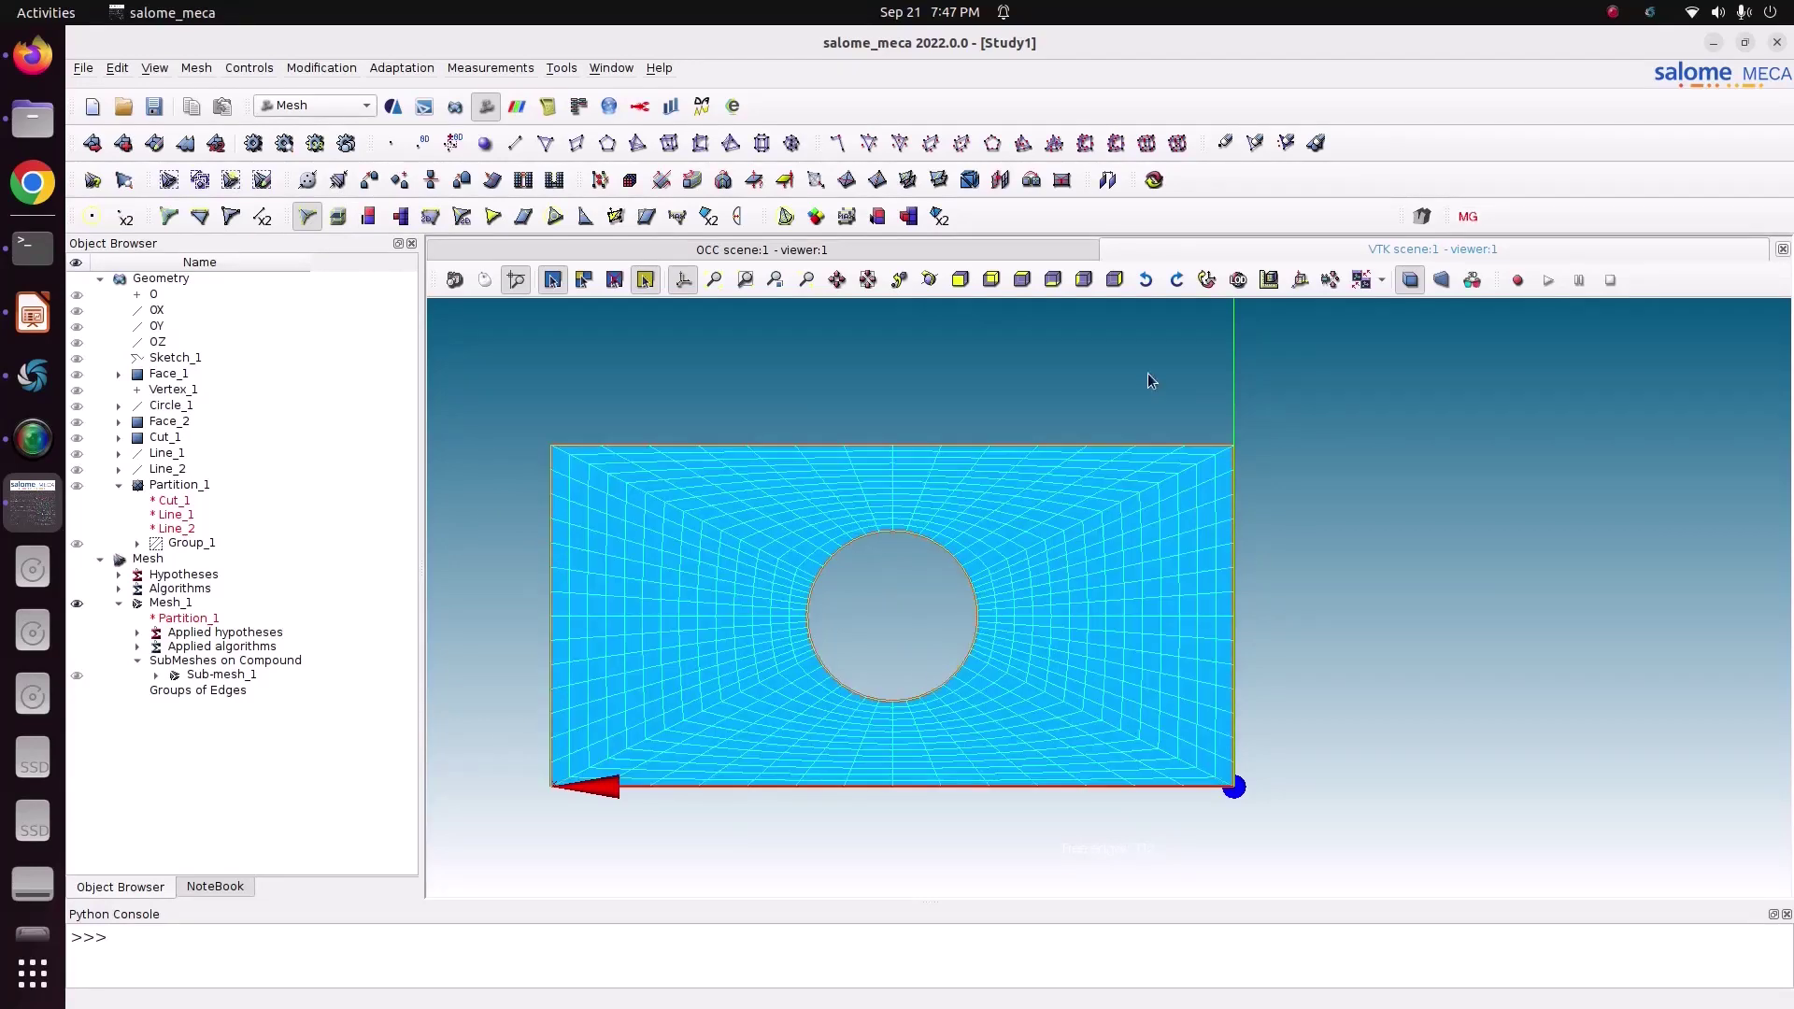
left_click(342, 71)
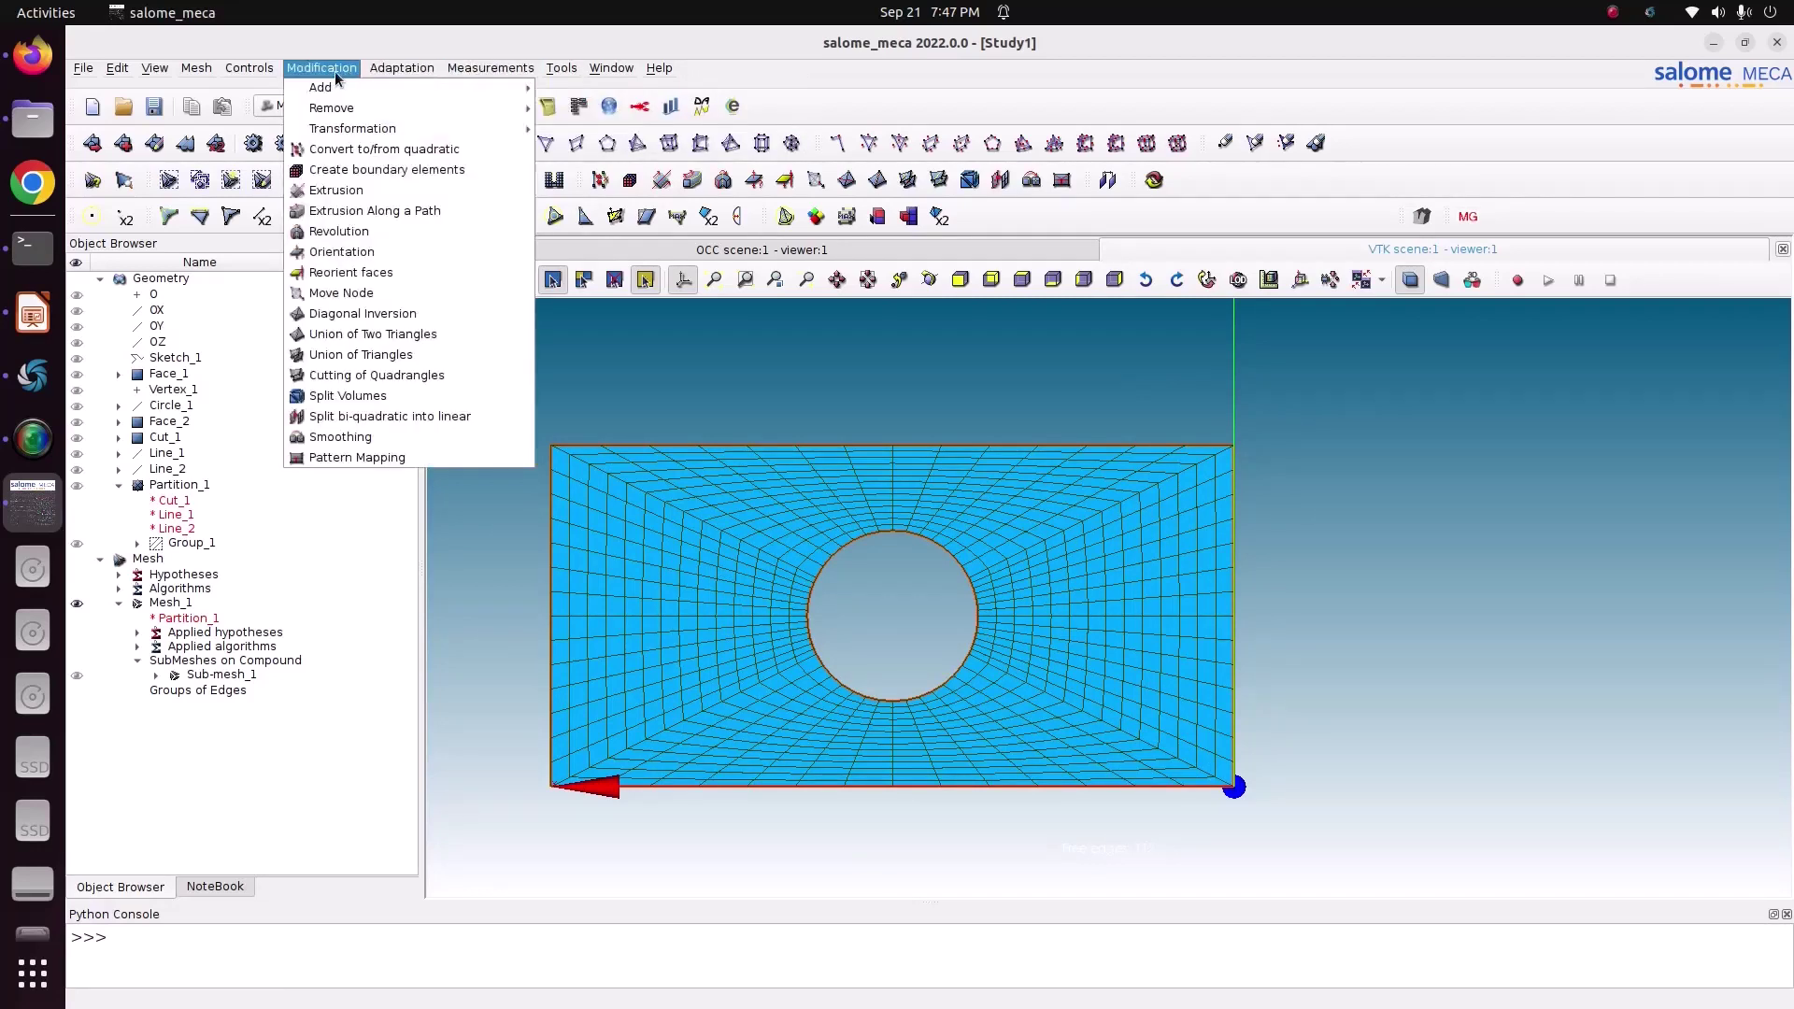
Browse the Measurements and Modification menus, then reach Controls > Face Controls
mouse_move(470, 73)
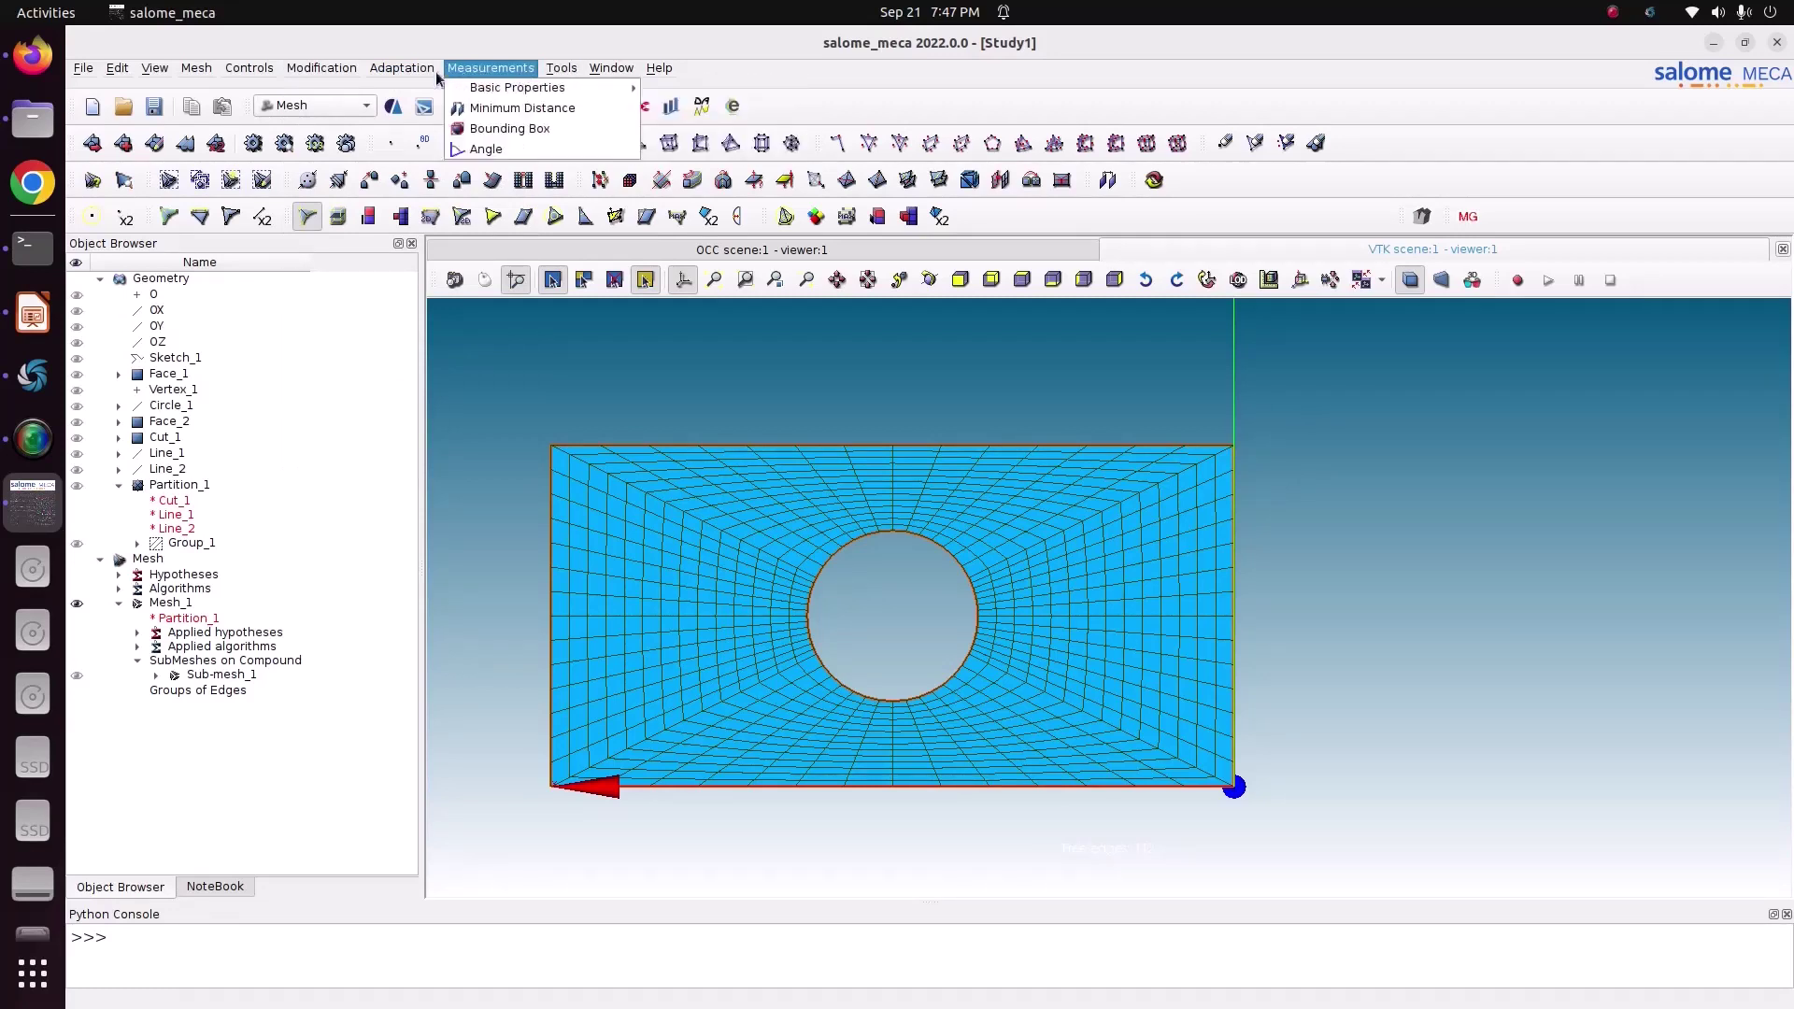
mouse_move(329, 75)
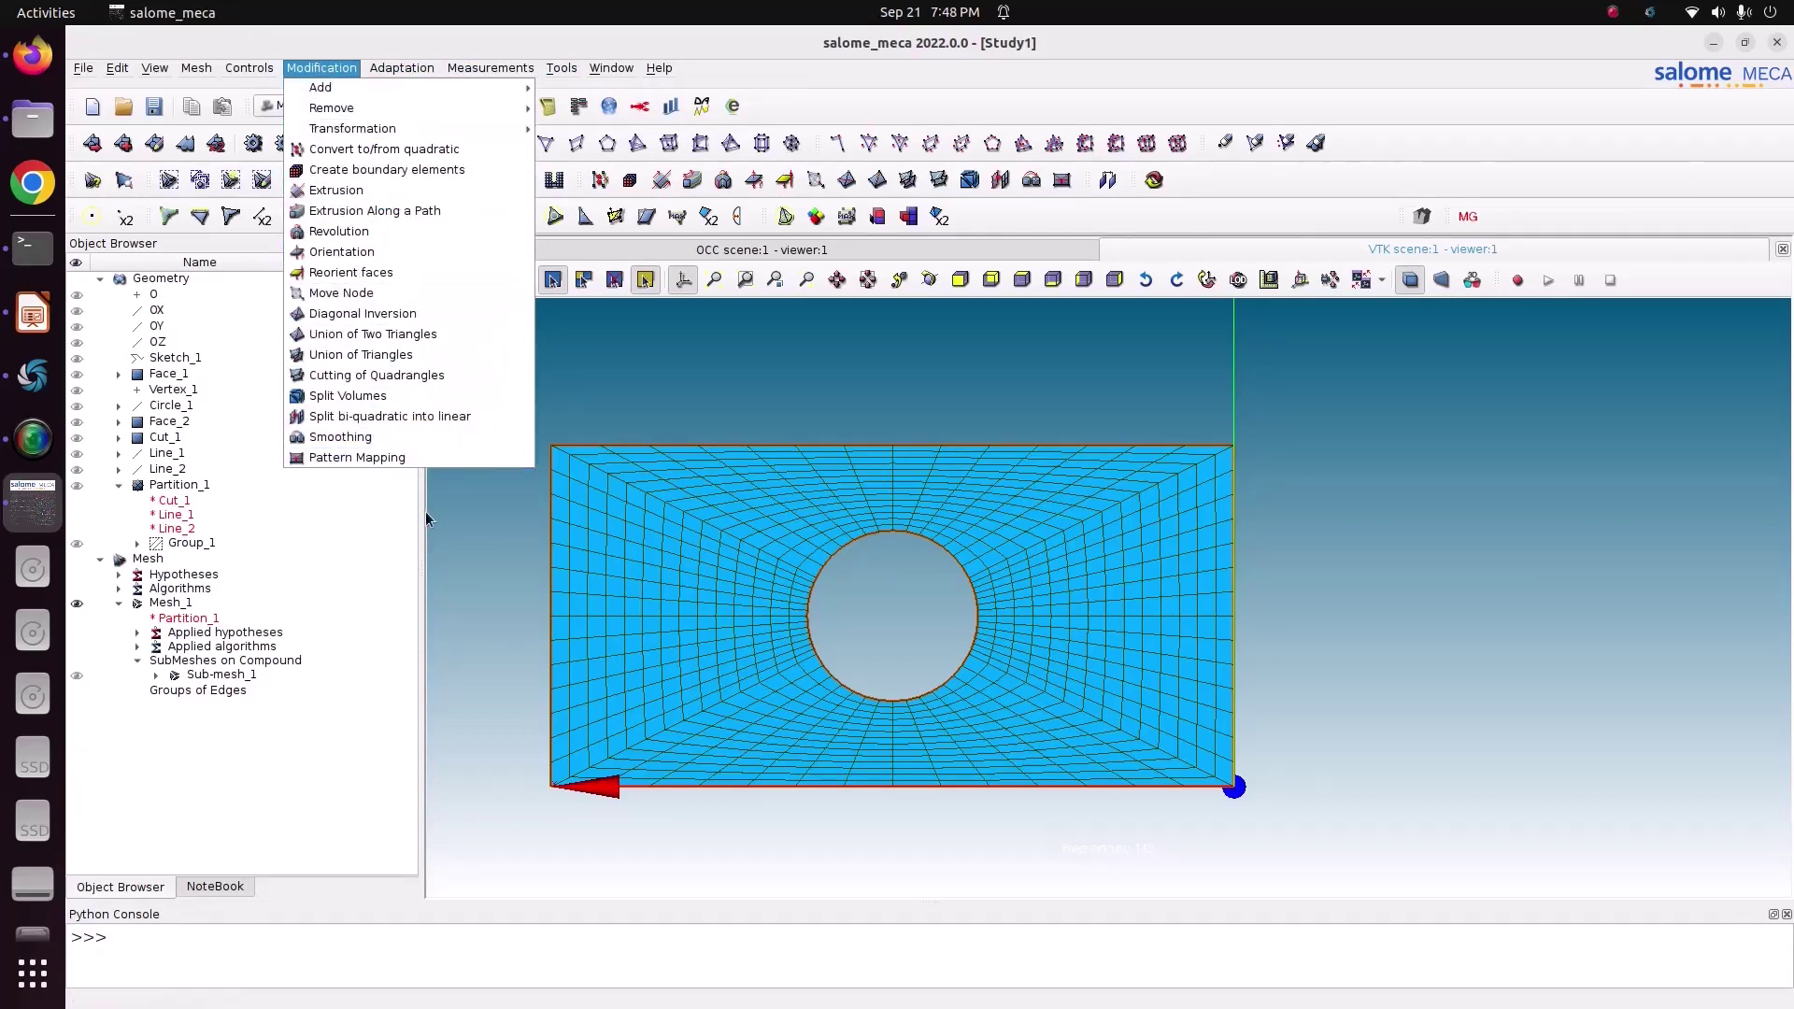
mouse_move(418, 130)
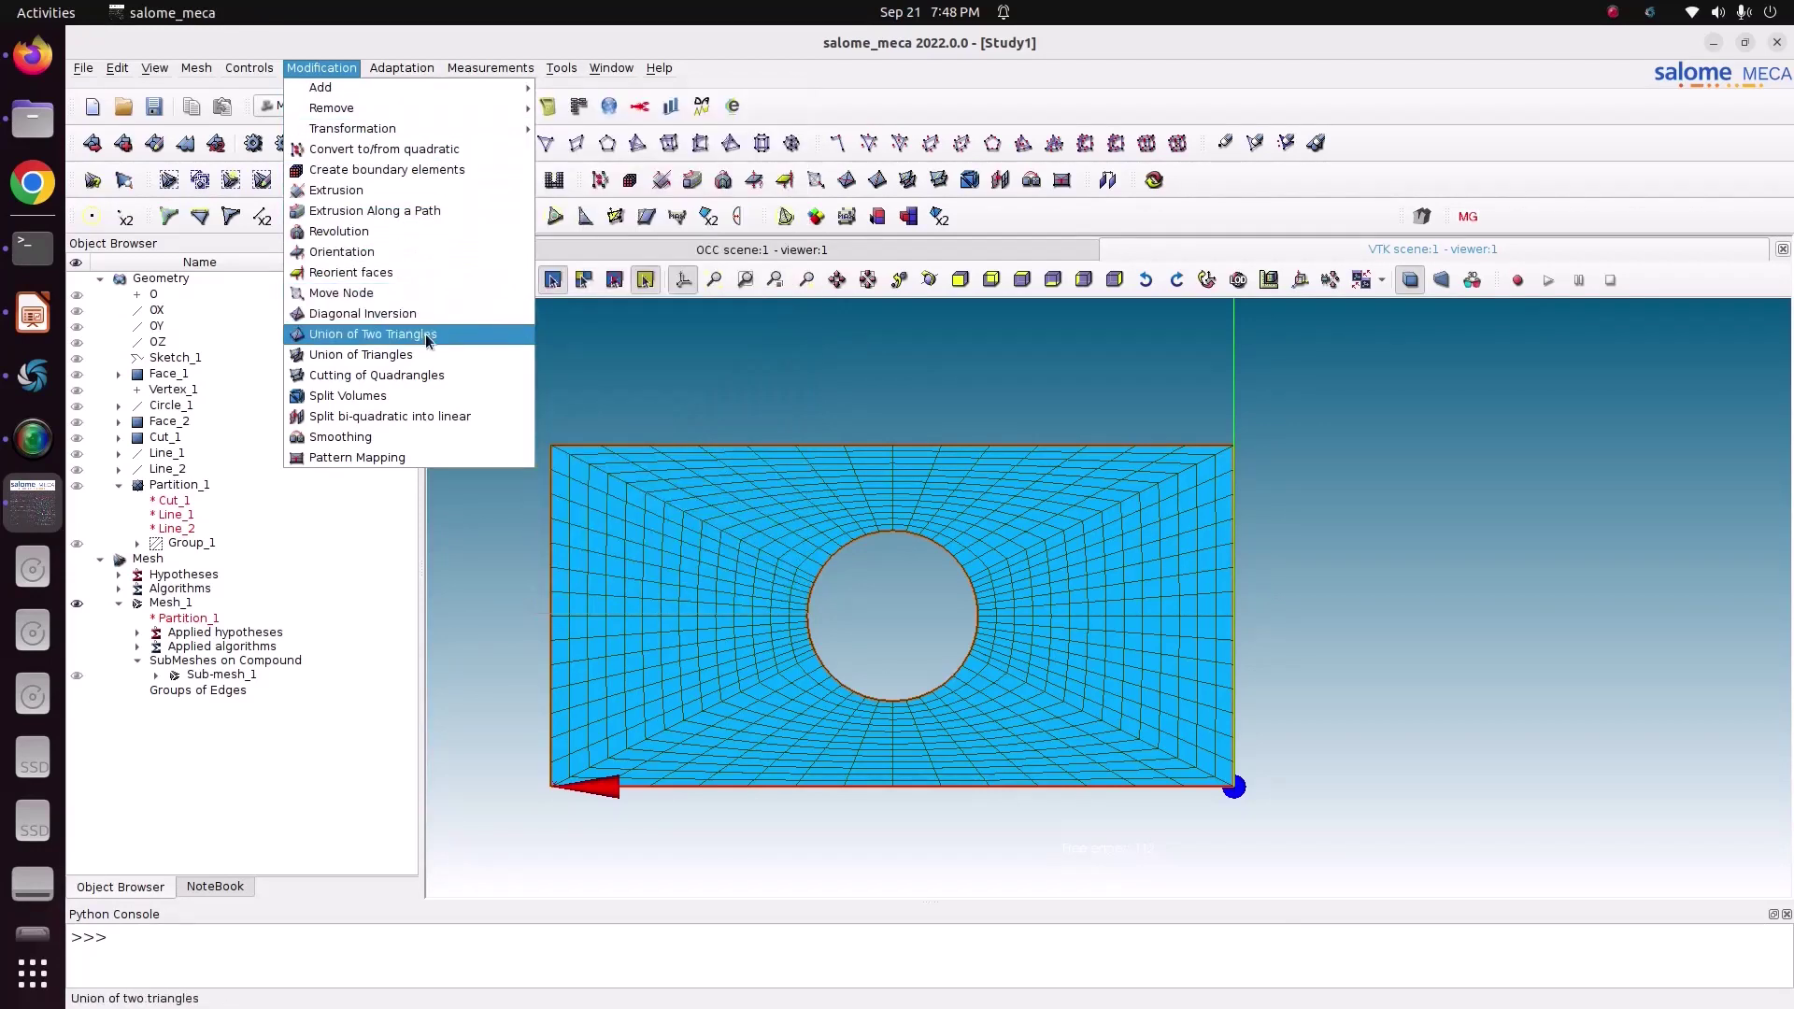
mouse_move(269, 73)
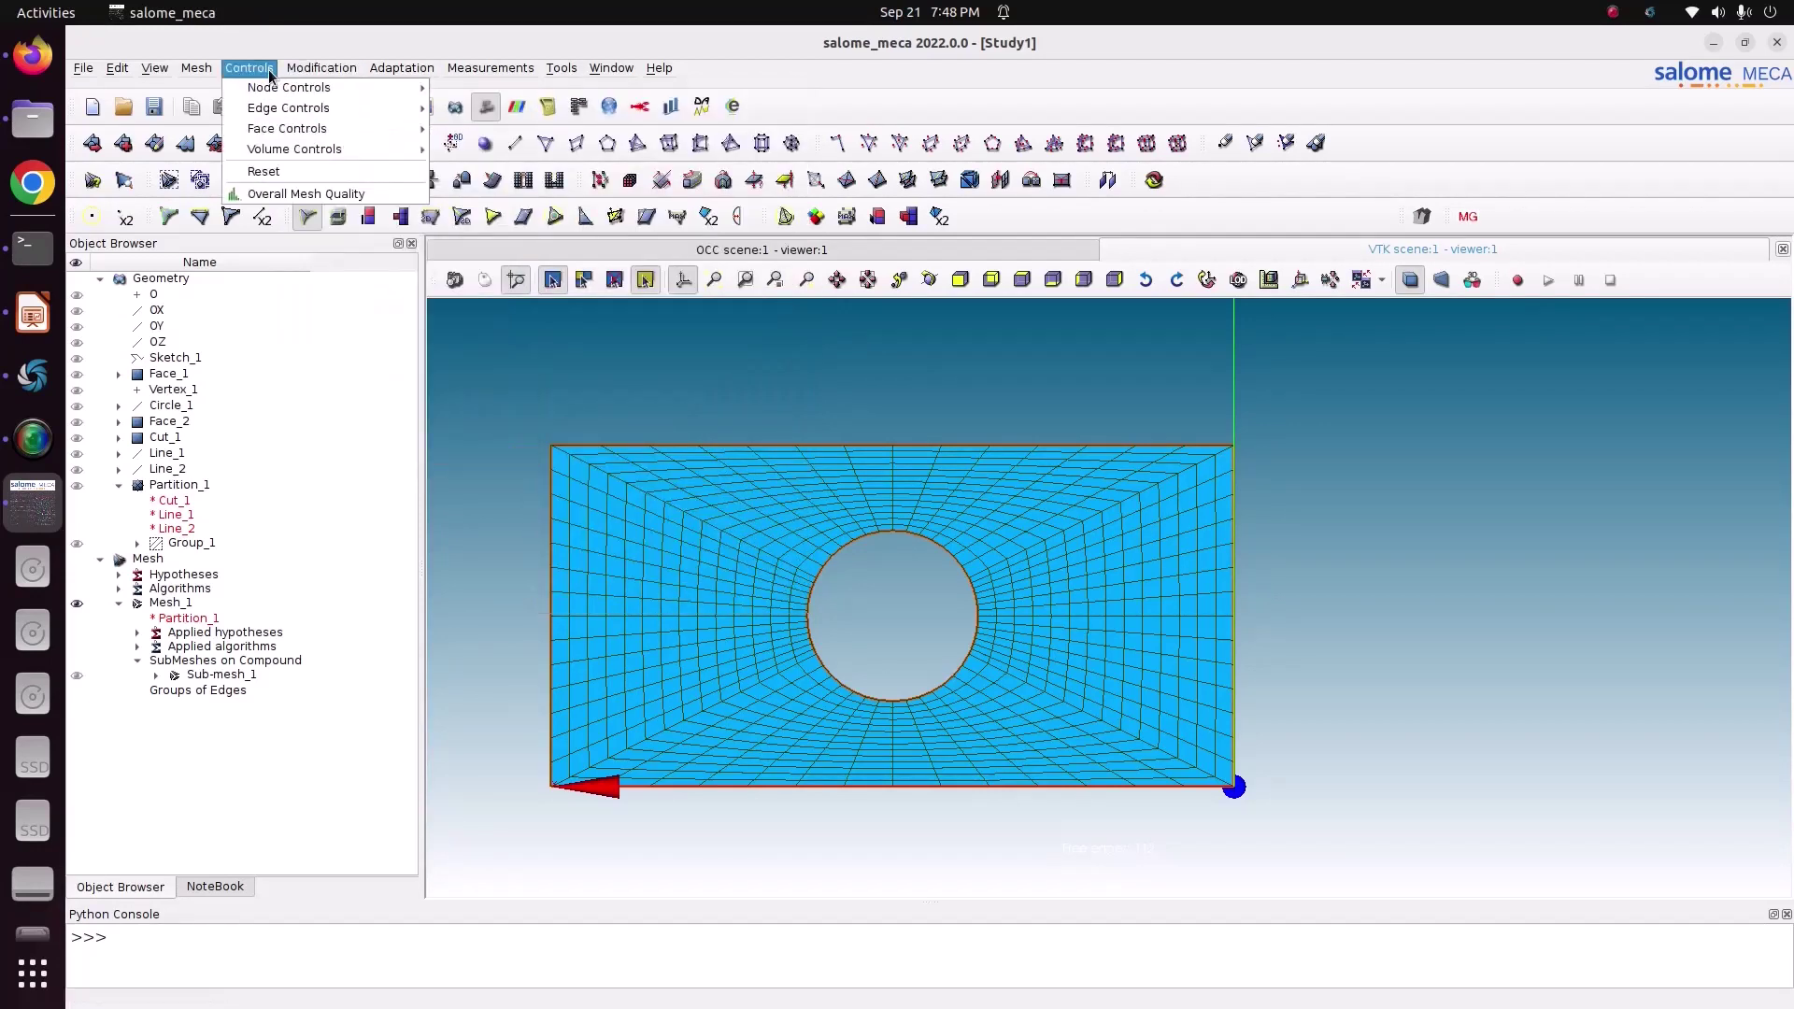
mouse_move(280, 131)
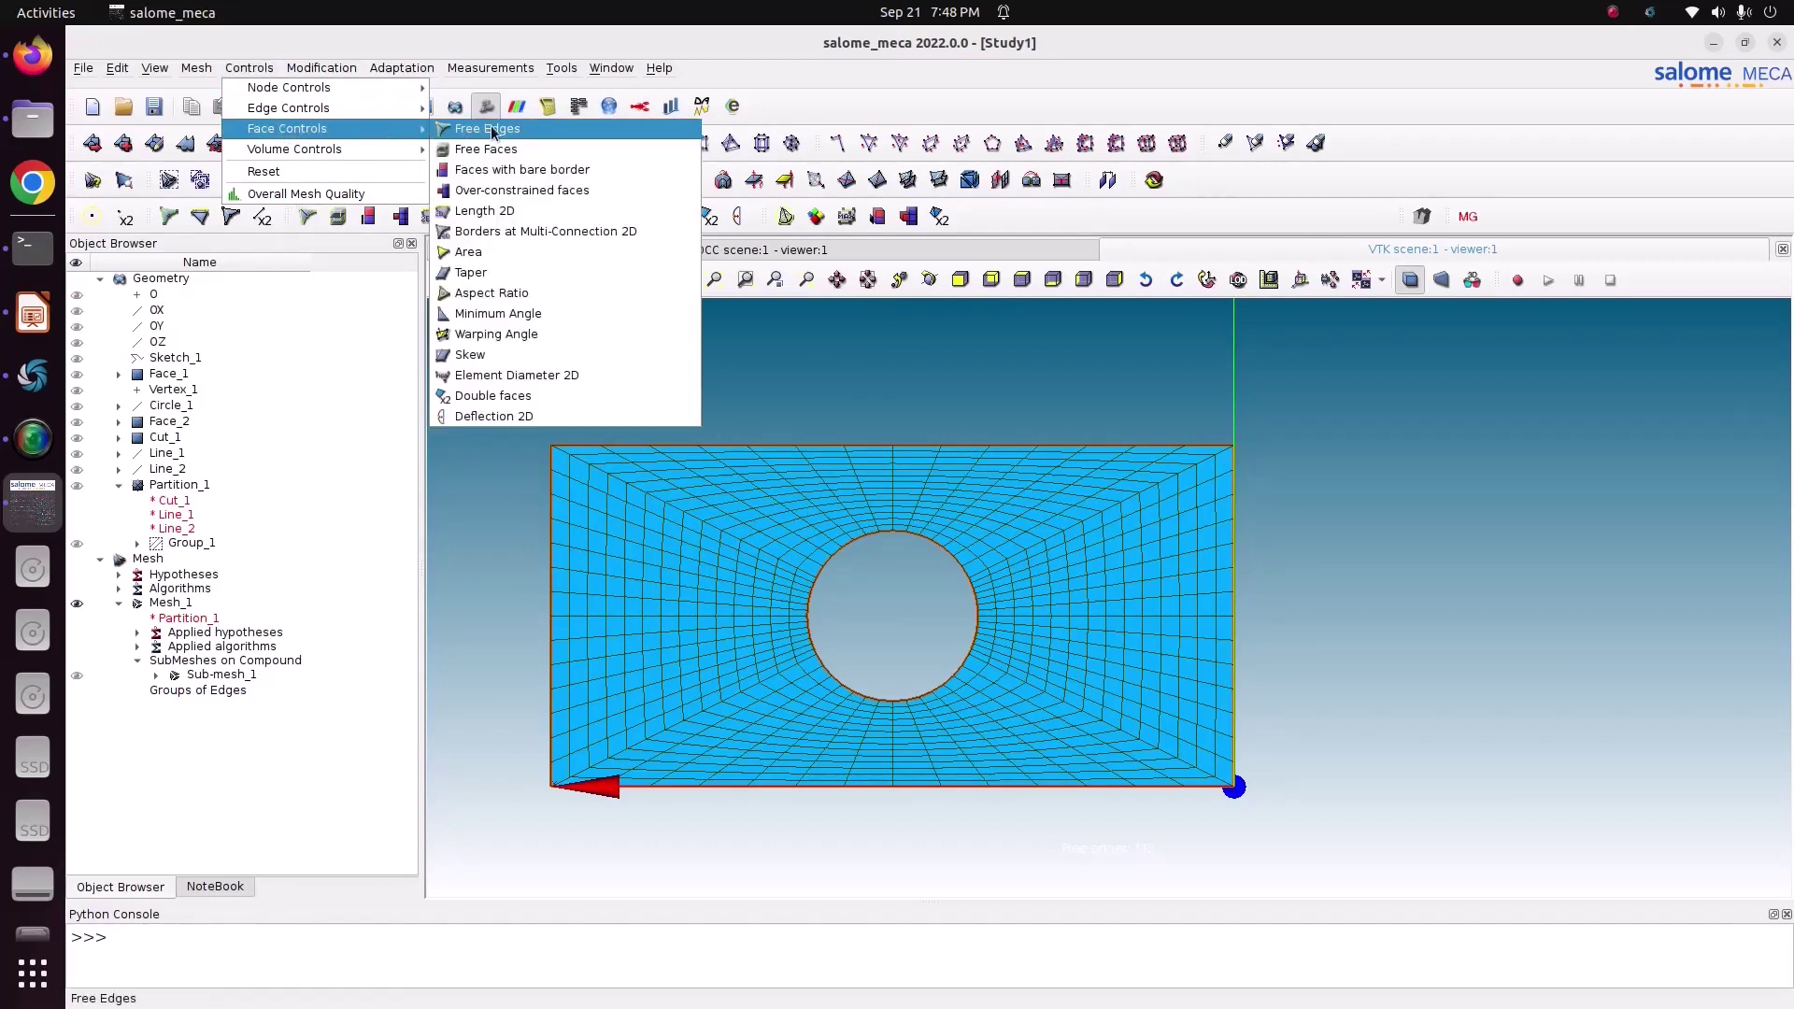
Select Mesh_1 and apply the Aspect Ratio face control, showing the blue-to-red scale
left_click(541, 295)
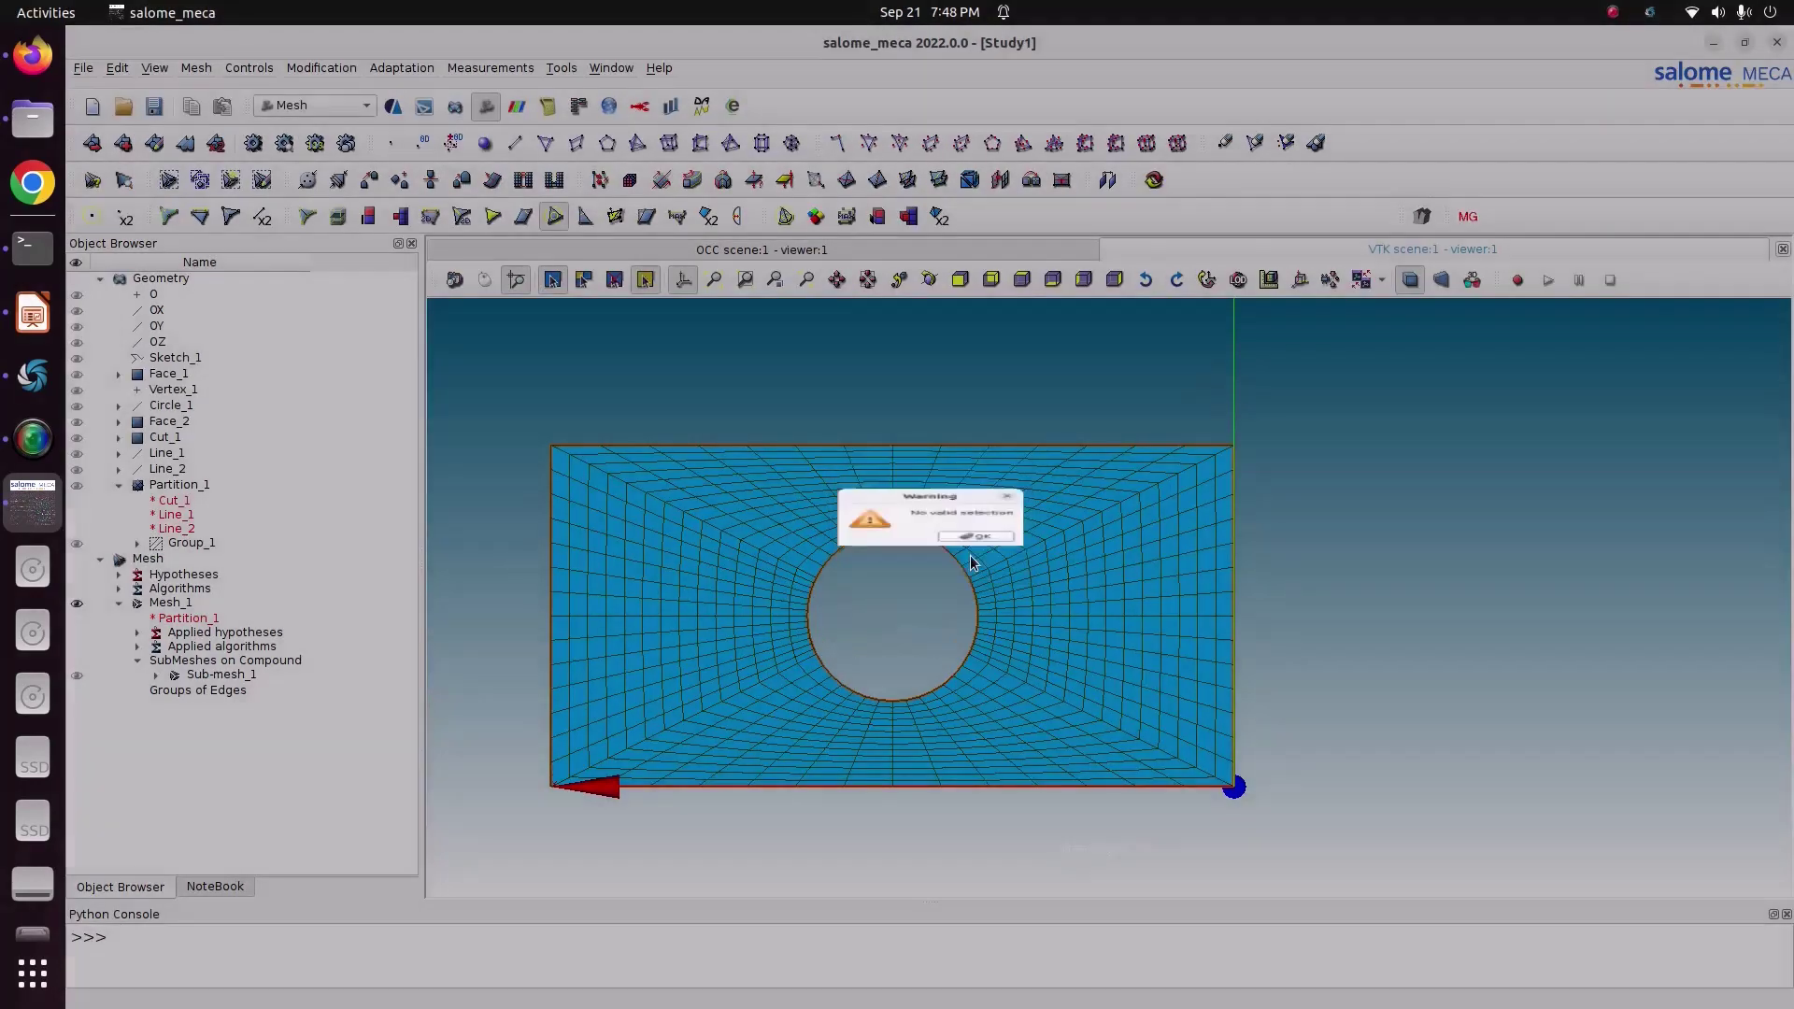
left_click(976, 536)
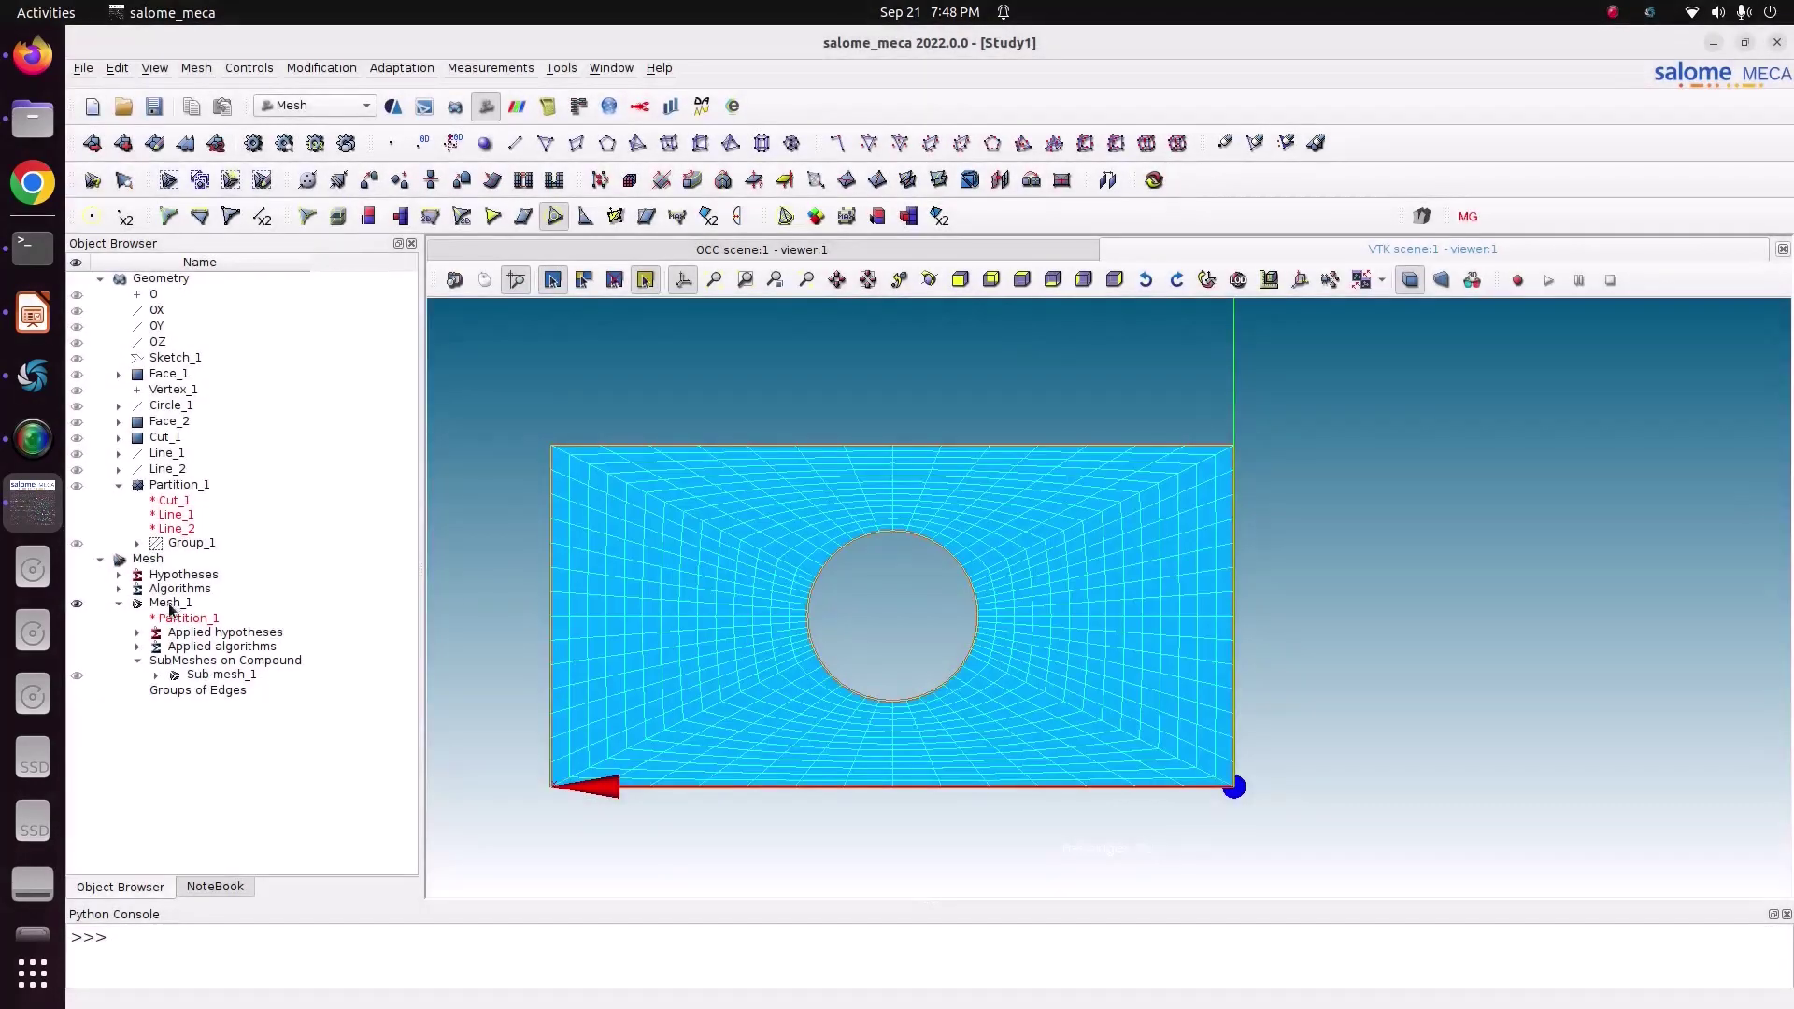
left_click(171, 602)
left_click(271, 73)
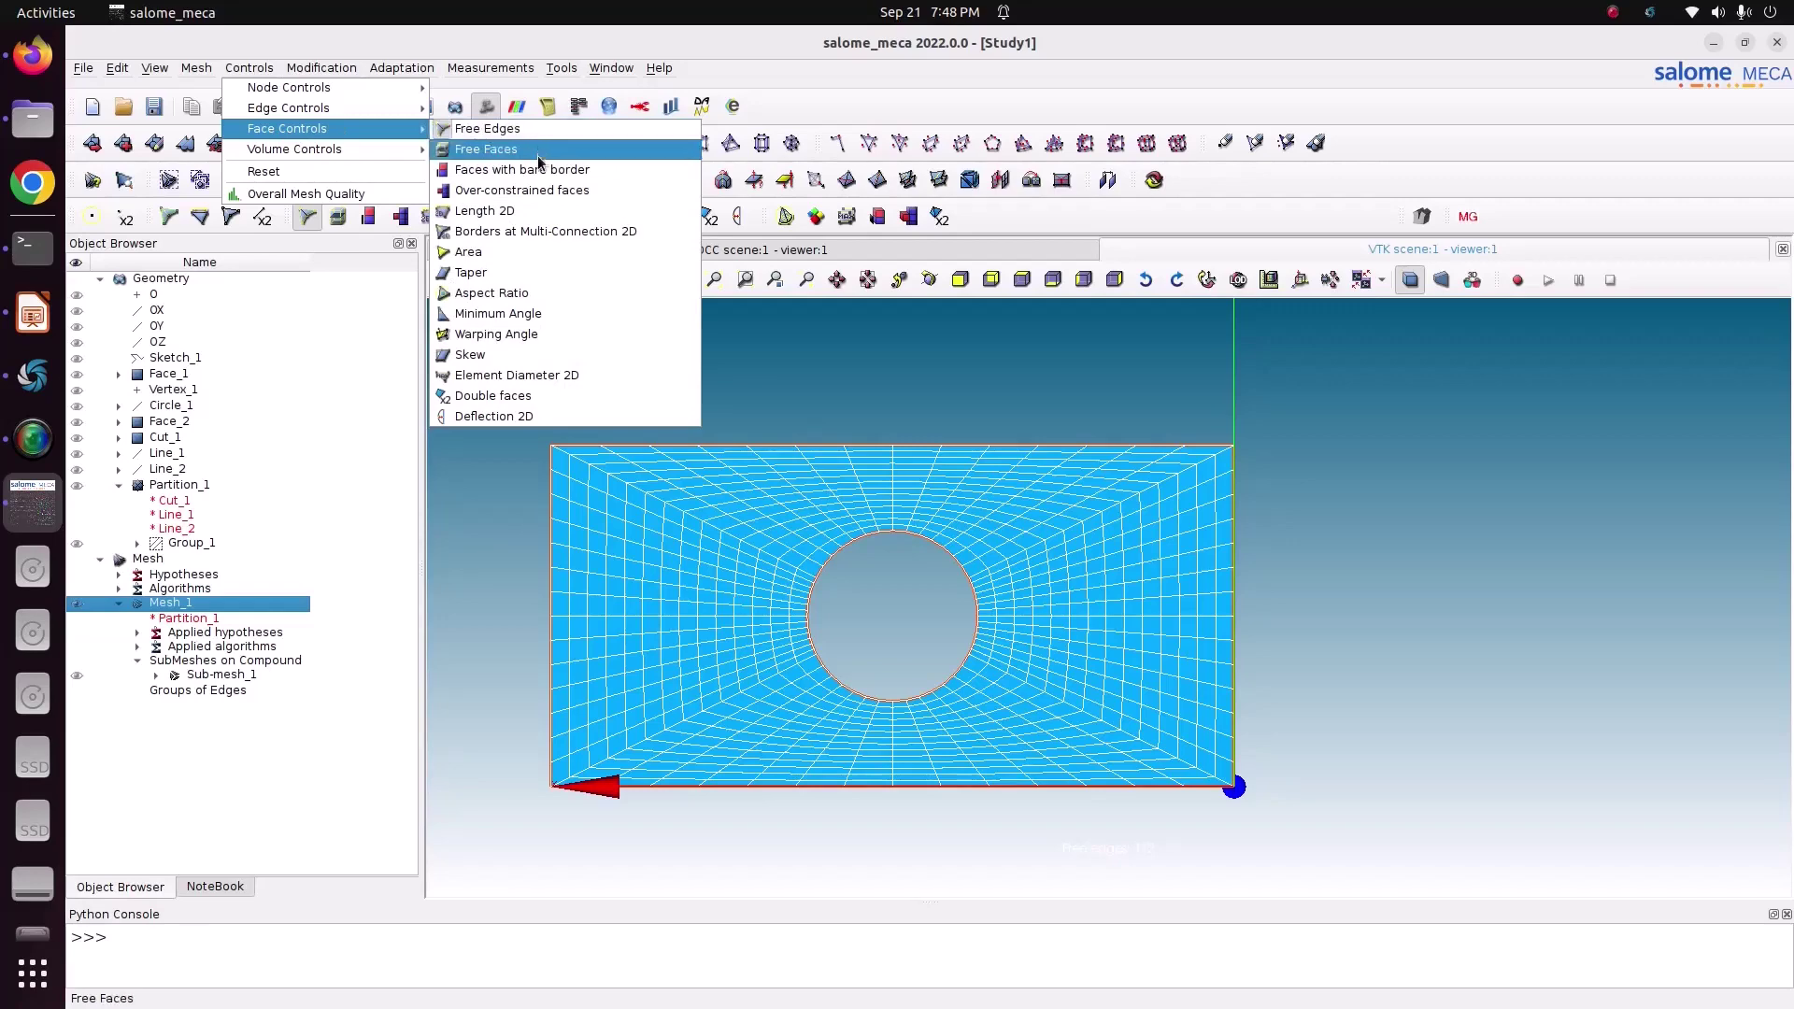
left_click(536, 295)
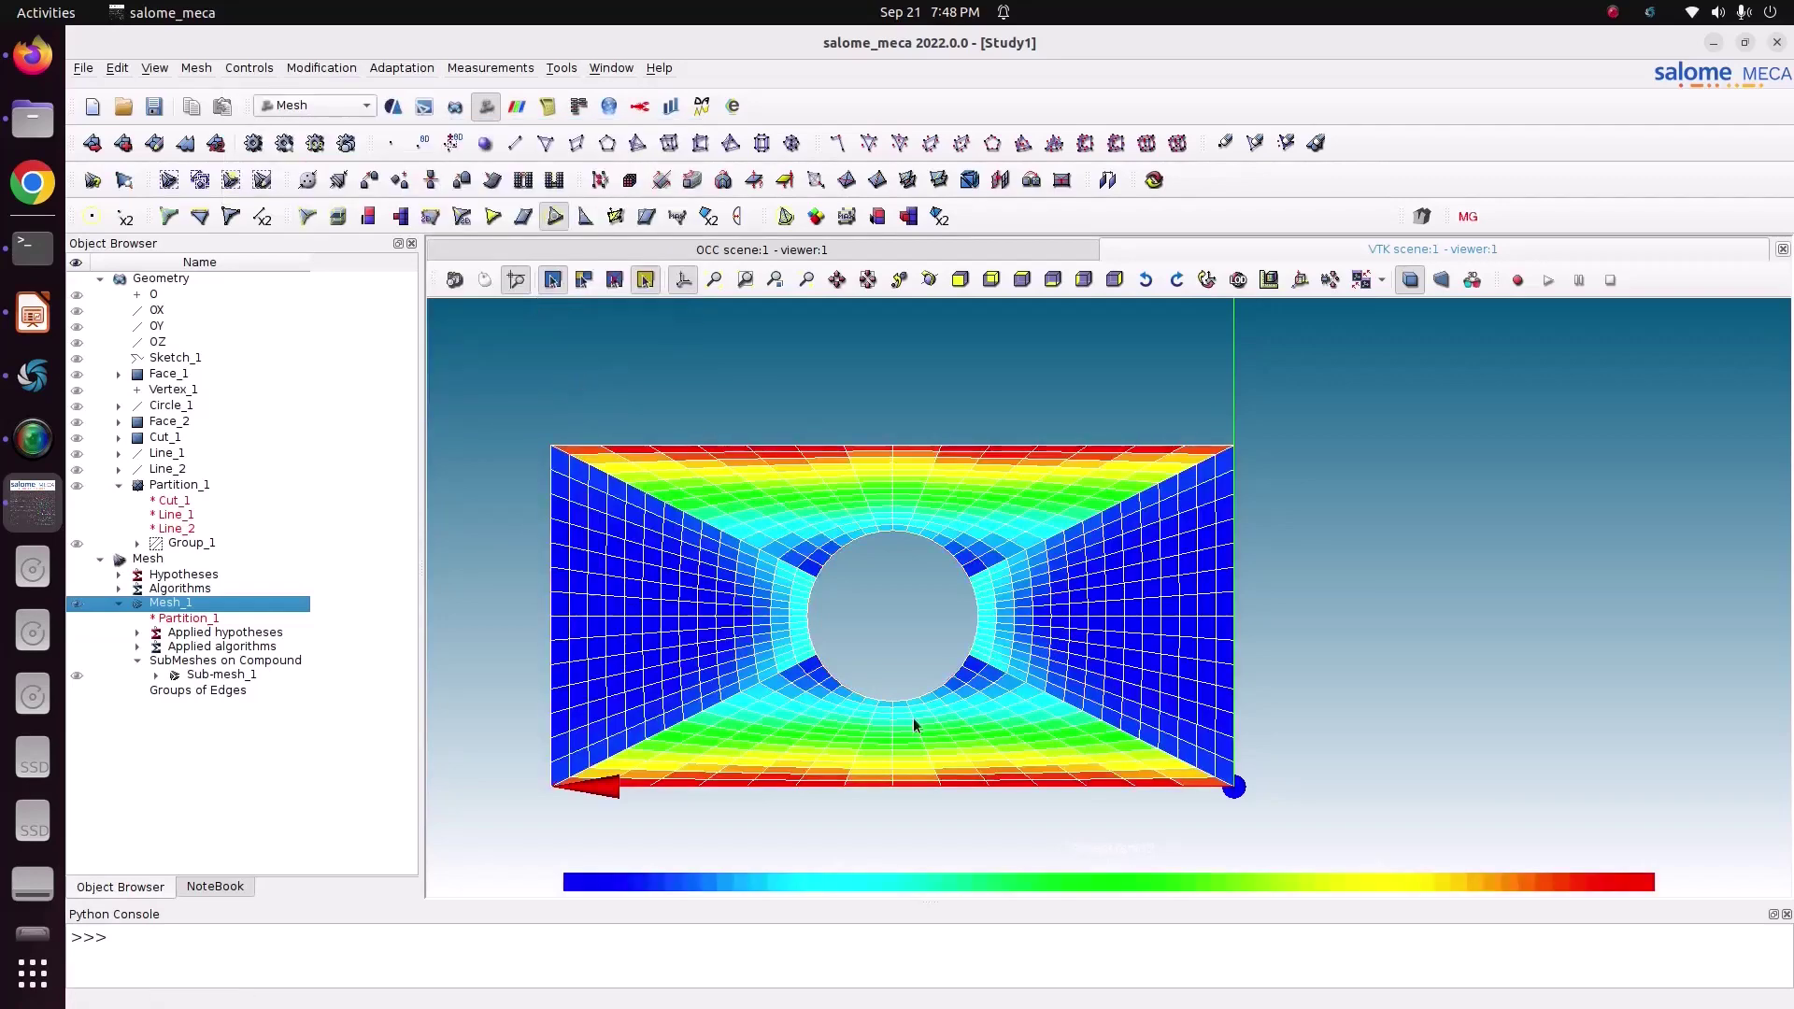
right_click_drag(912, 717, 1674, 853, "ctrl")
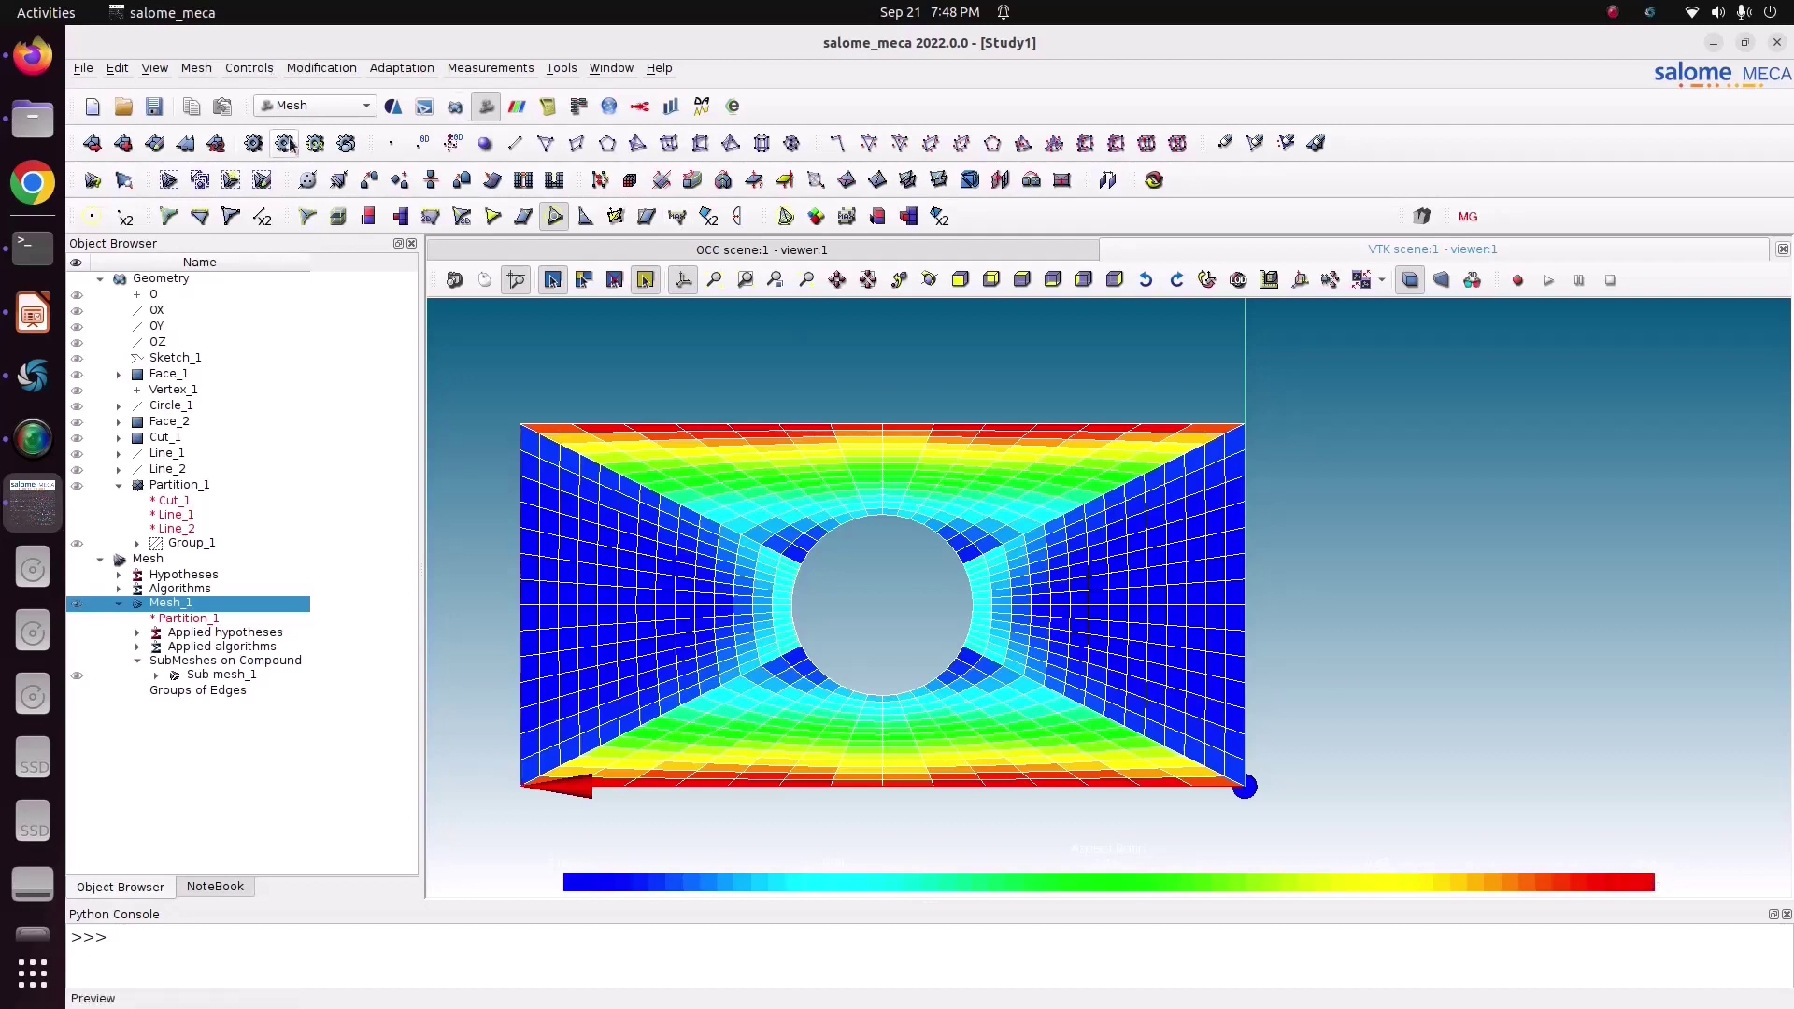
Recolour Mesh_1's faces by Taper, then by Minimum Angle
left_click(522, 220)
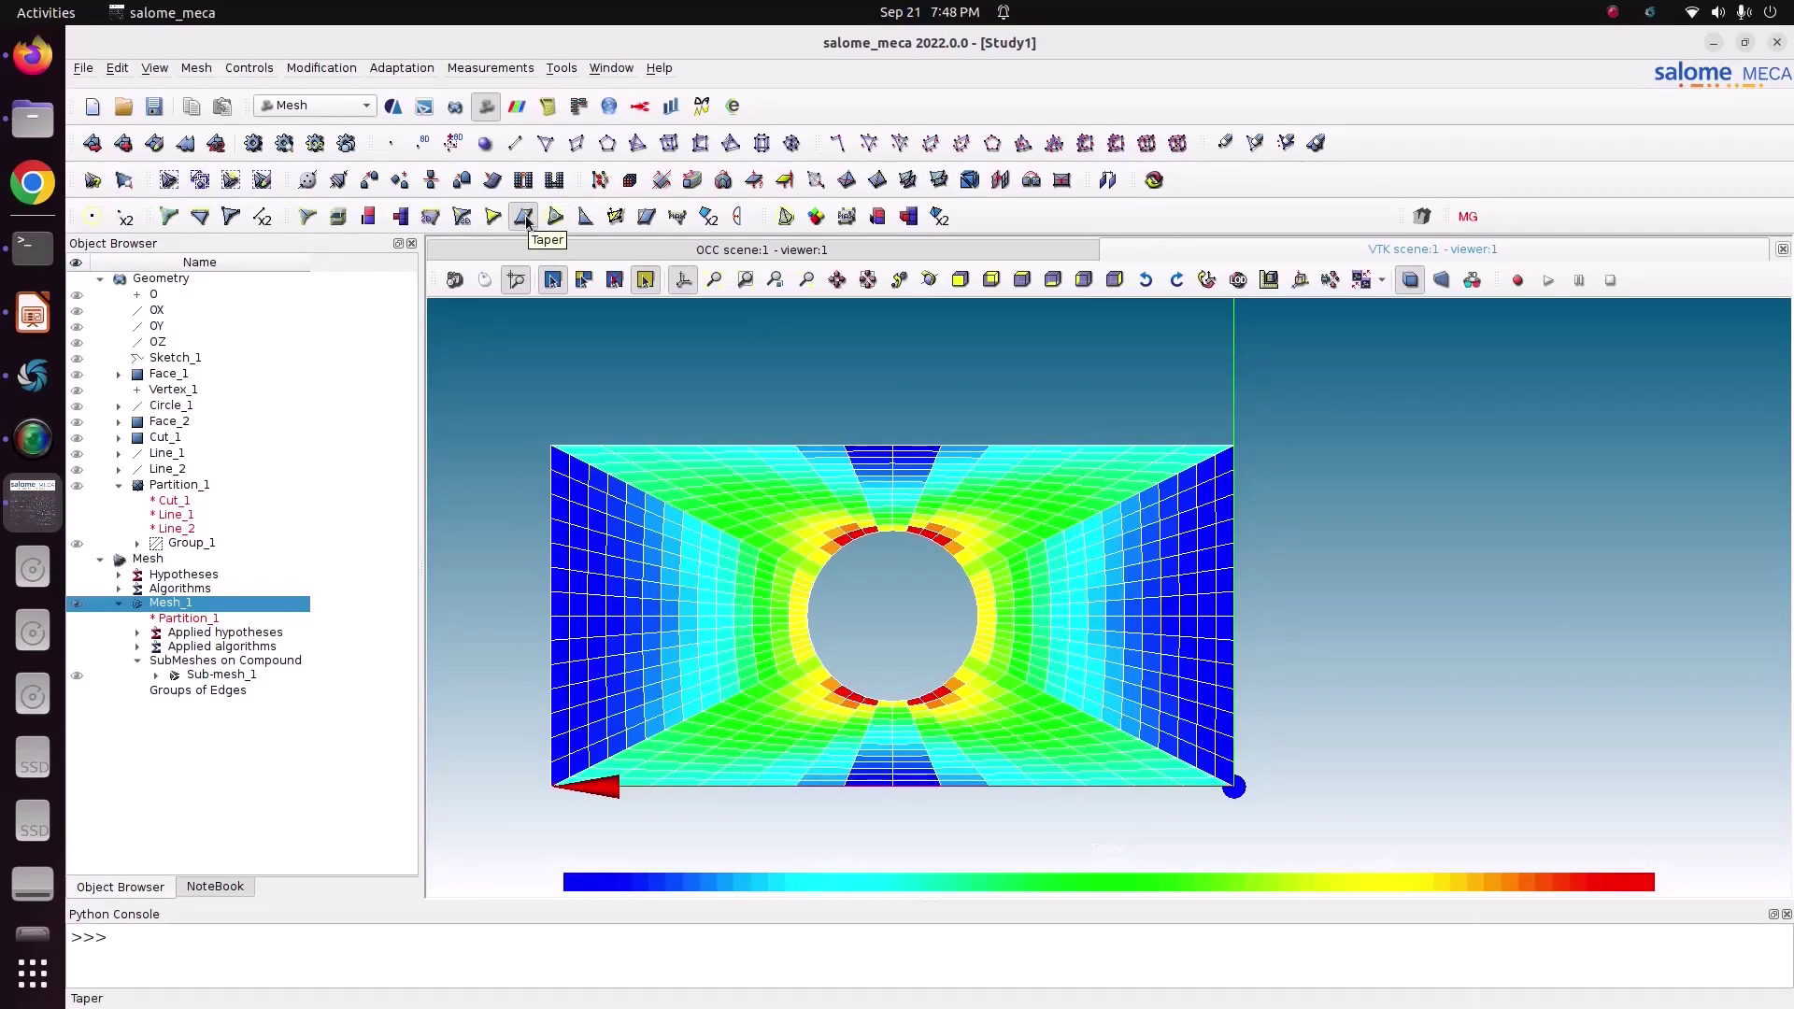
left_click(555, 217)
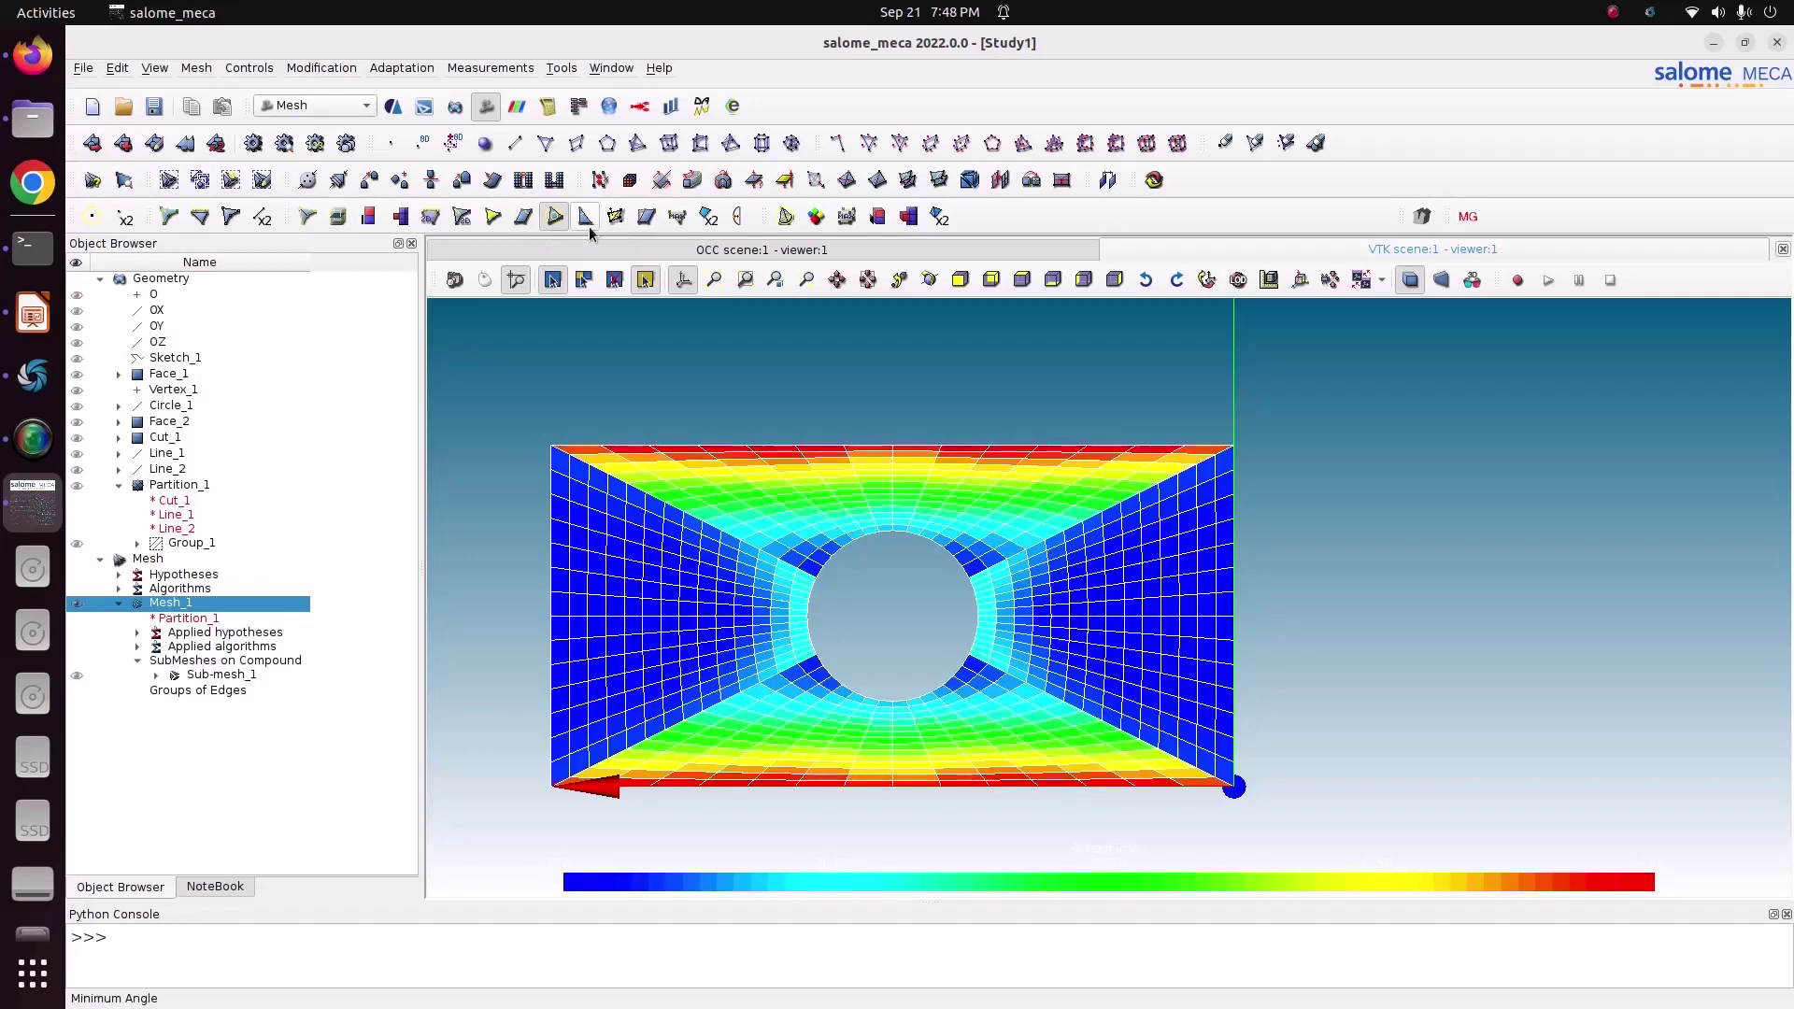
left_click(590, 230)
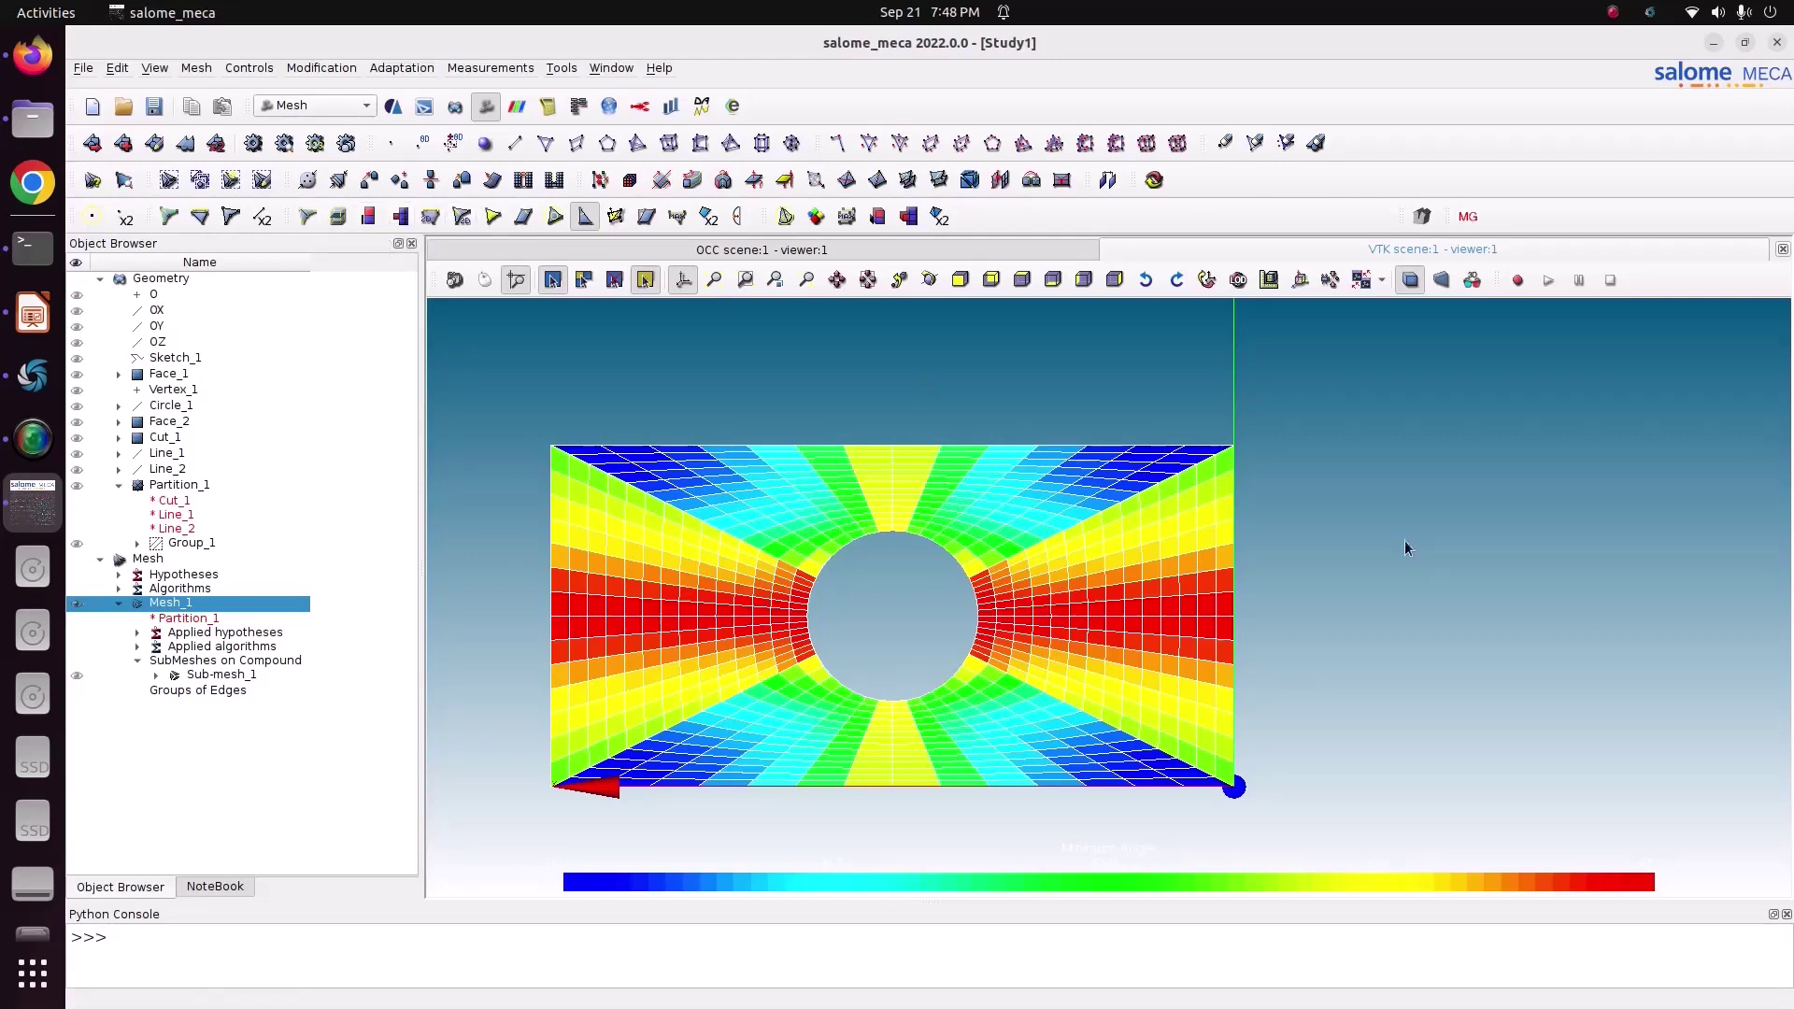
Clear and recompute Mesh_1 to 840 nodes and 784 quadrangles, then remove the quality colouring
right_click(191, 605)
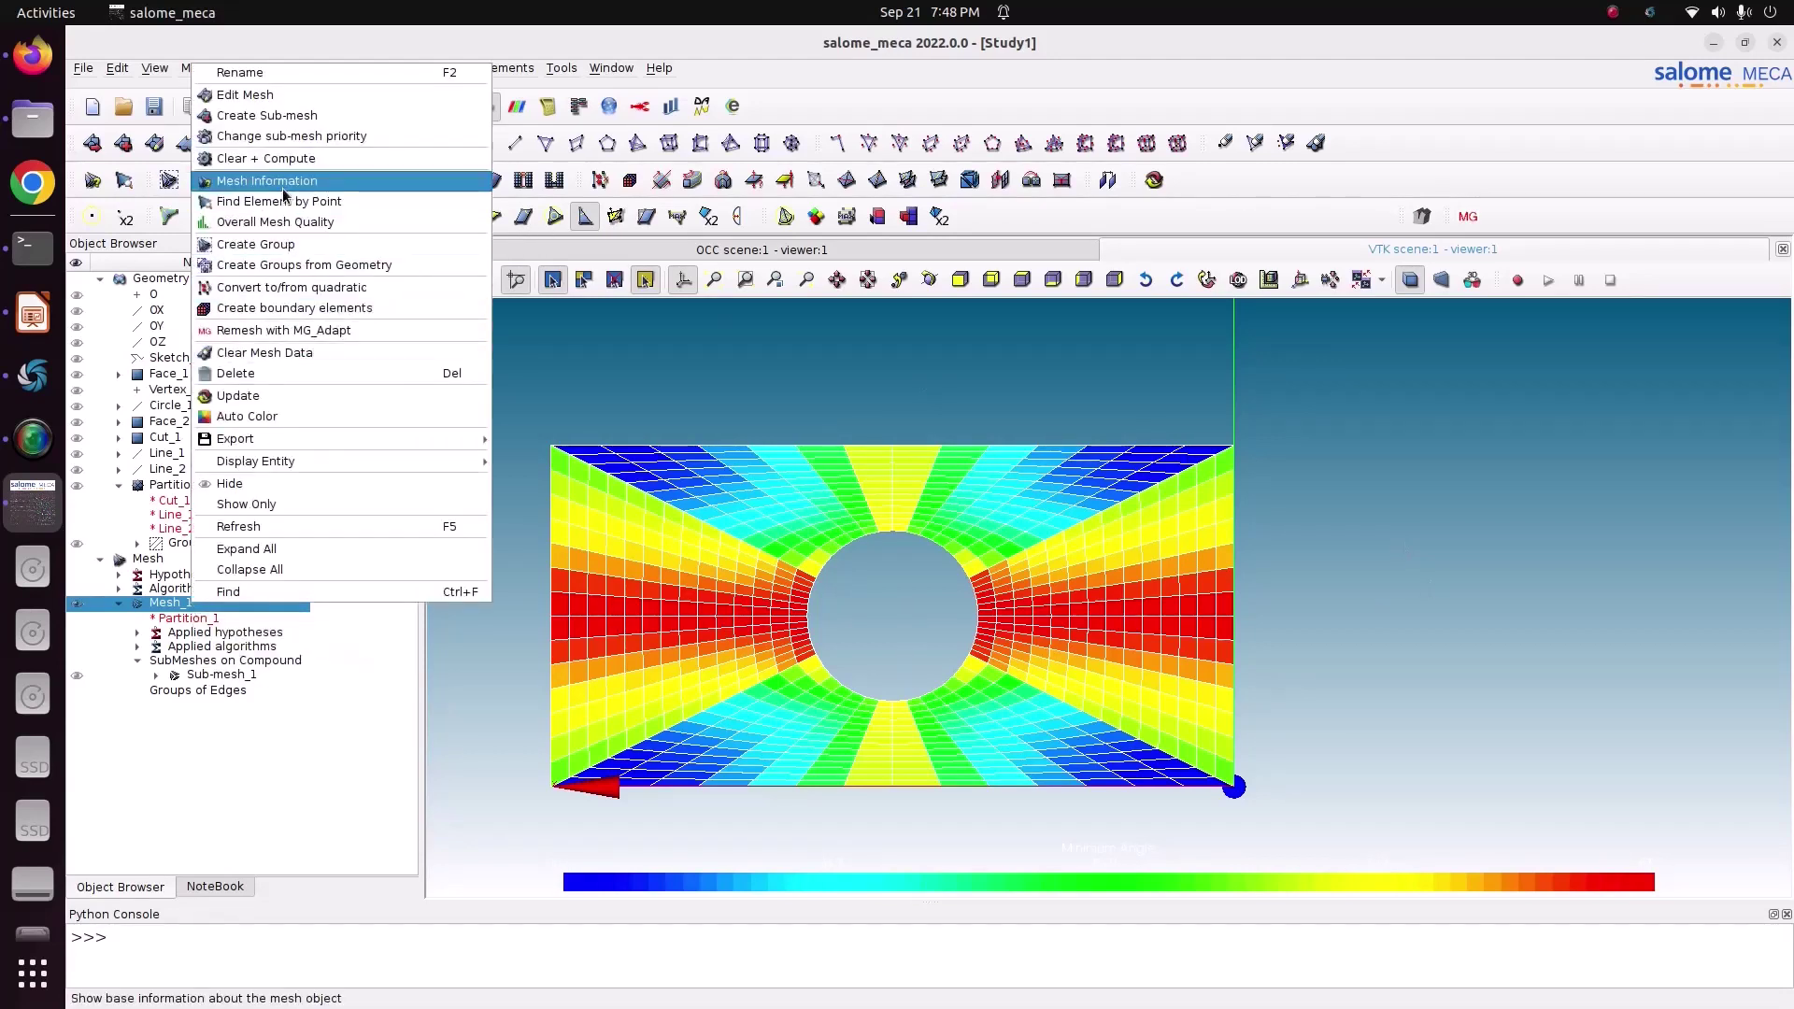
left_click(271, 158)
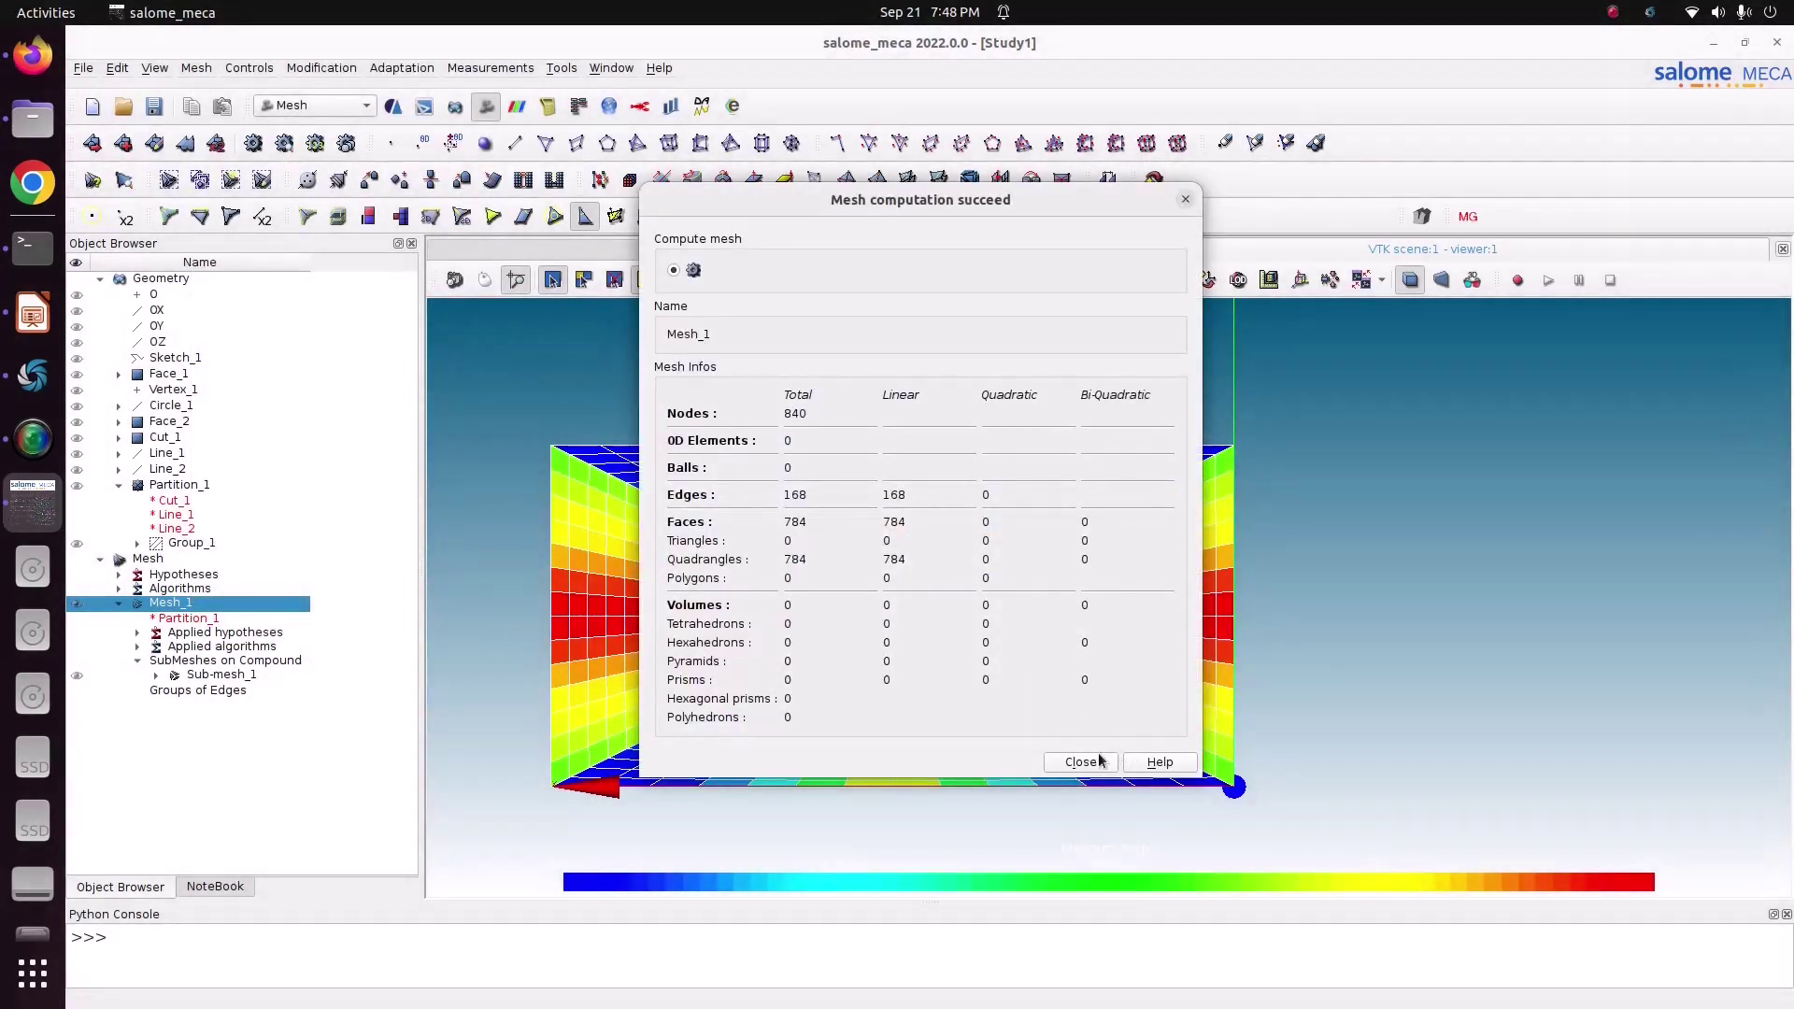
left_click(1080, 761)
left_click(1034, 413)
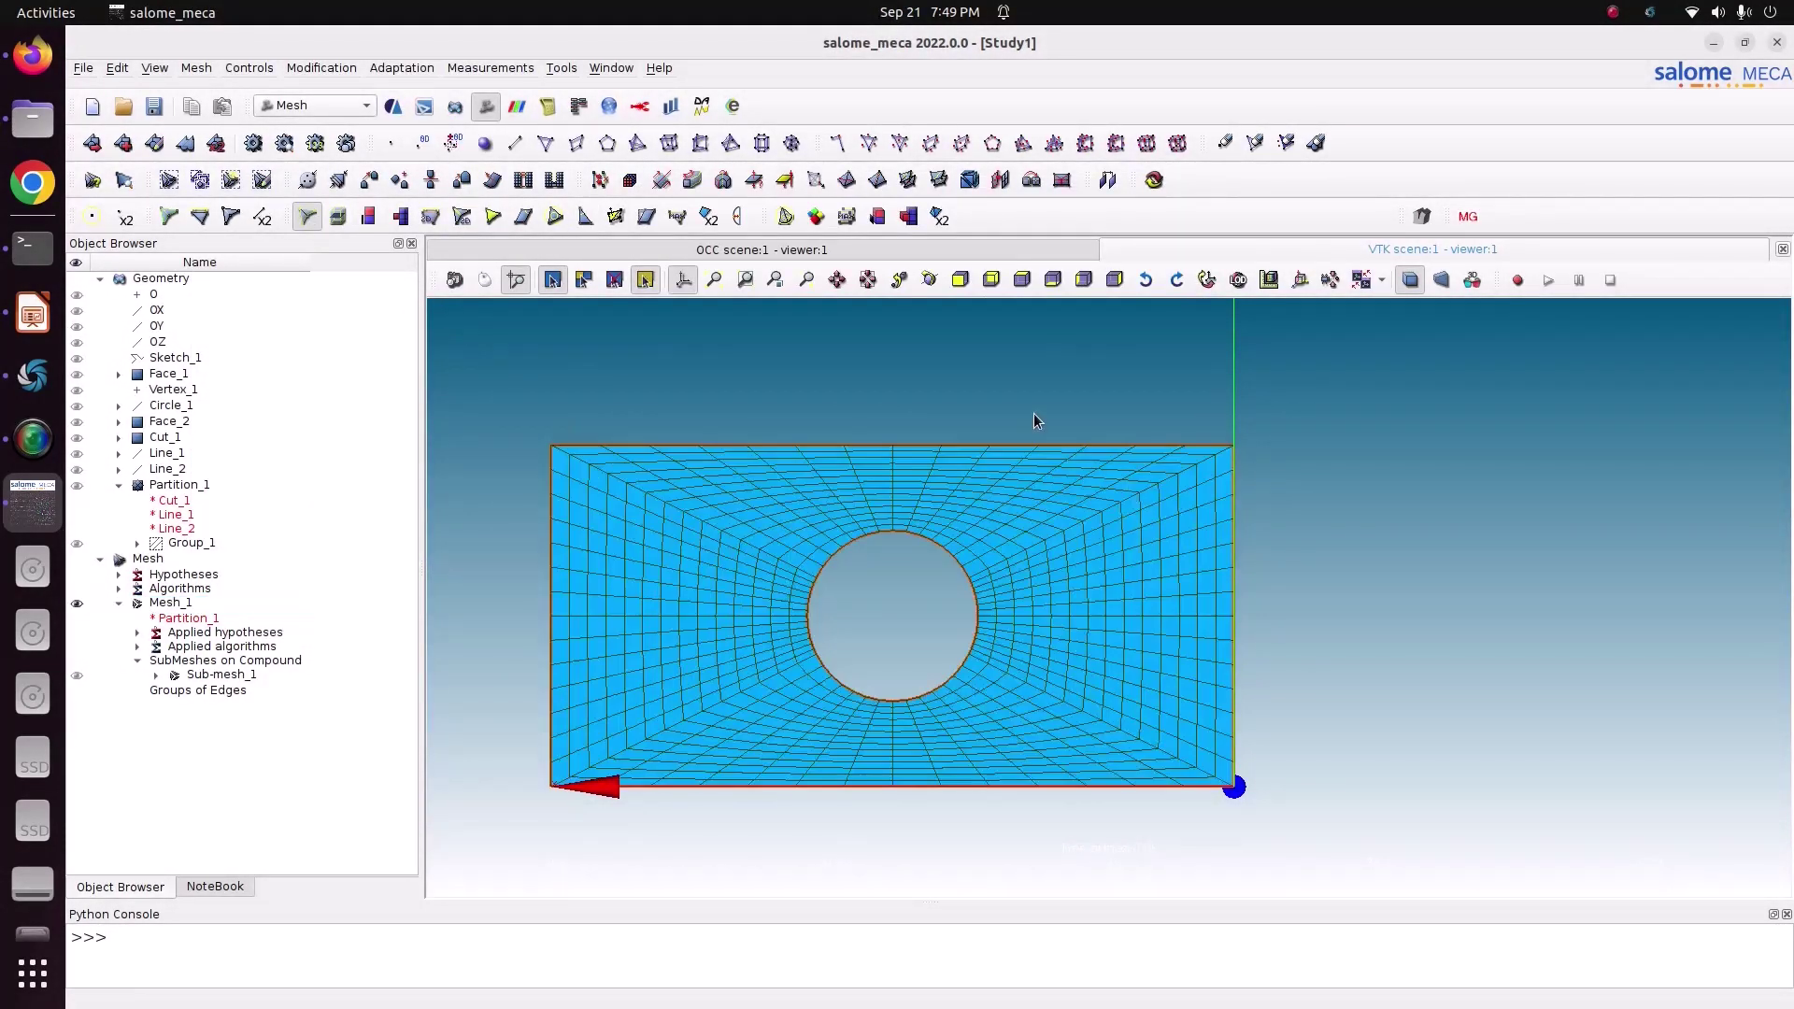